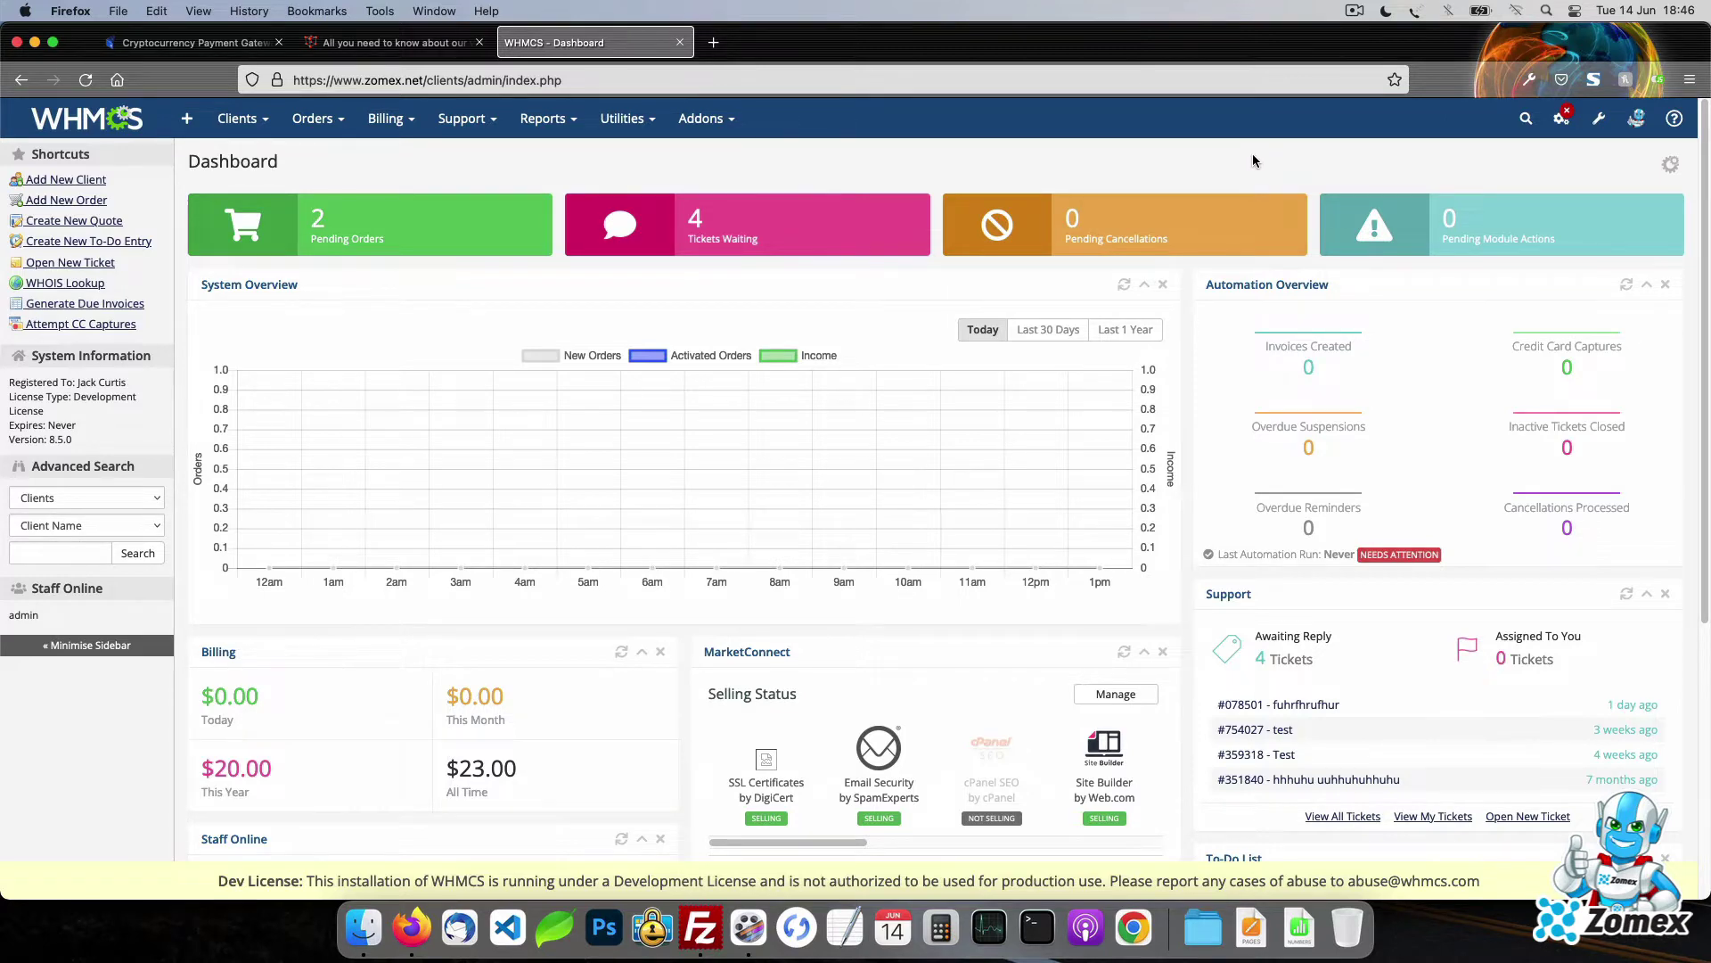
On the client-facing website, open the Shared Hosting page from the WEB HOSTING menu.
click(397, 43)
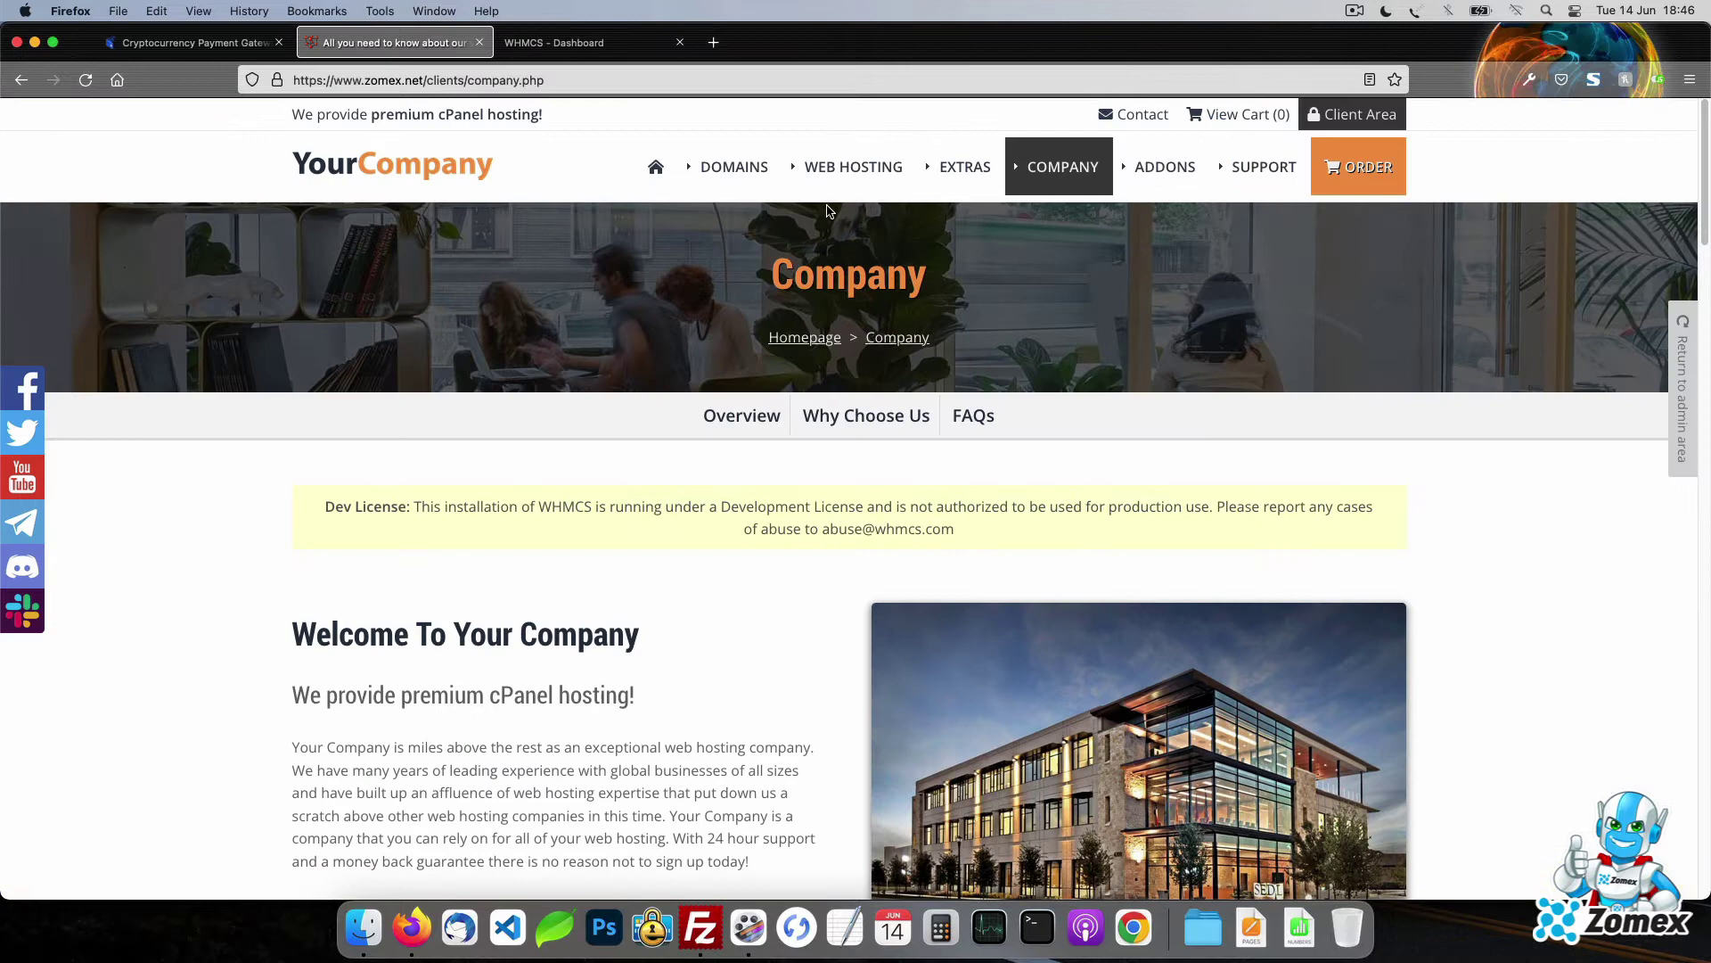
mouse_move(847, 169)
click(790, 269)
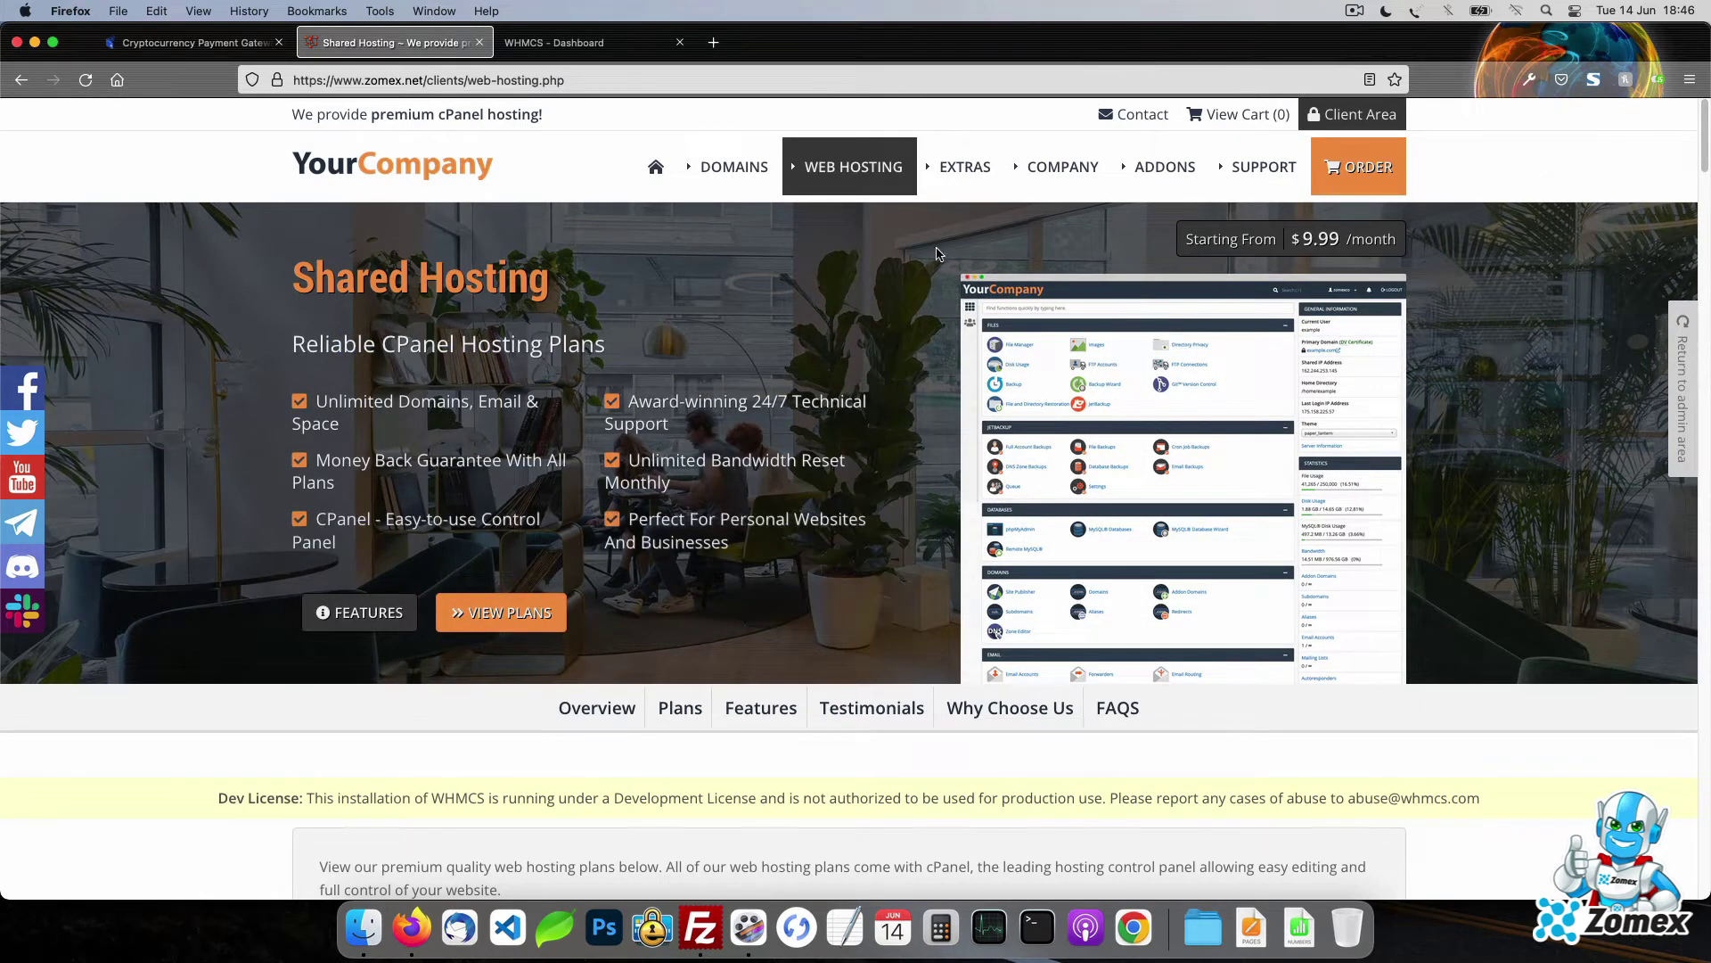
Visit the Reseller Hosting page, then open VPS Hosting, starting from $24.99/month.
mouse_move(869, 191)
click(1008, 266)
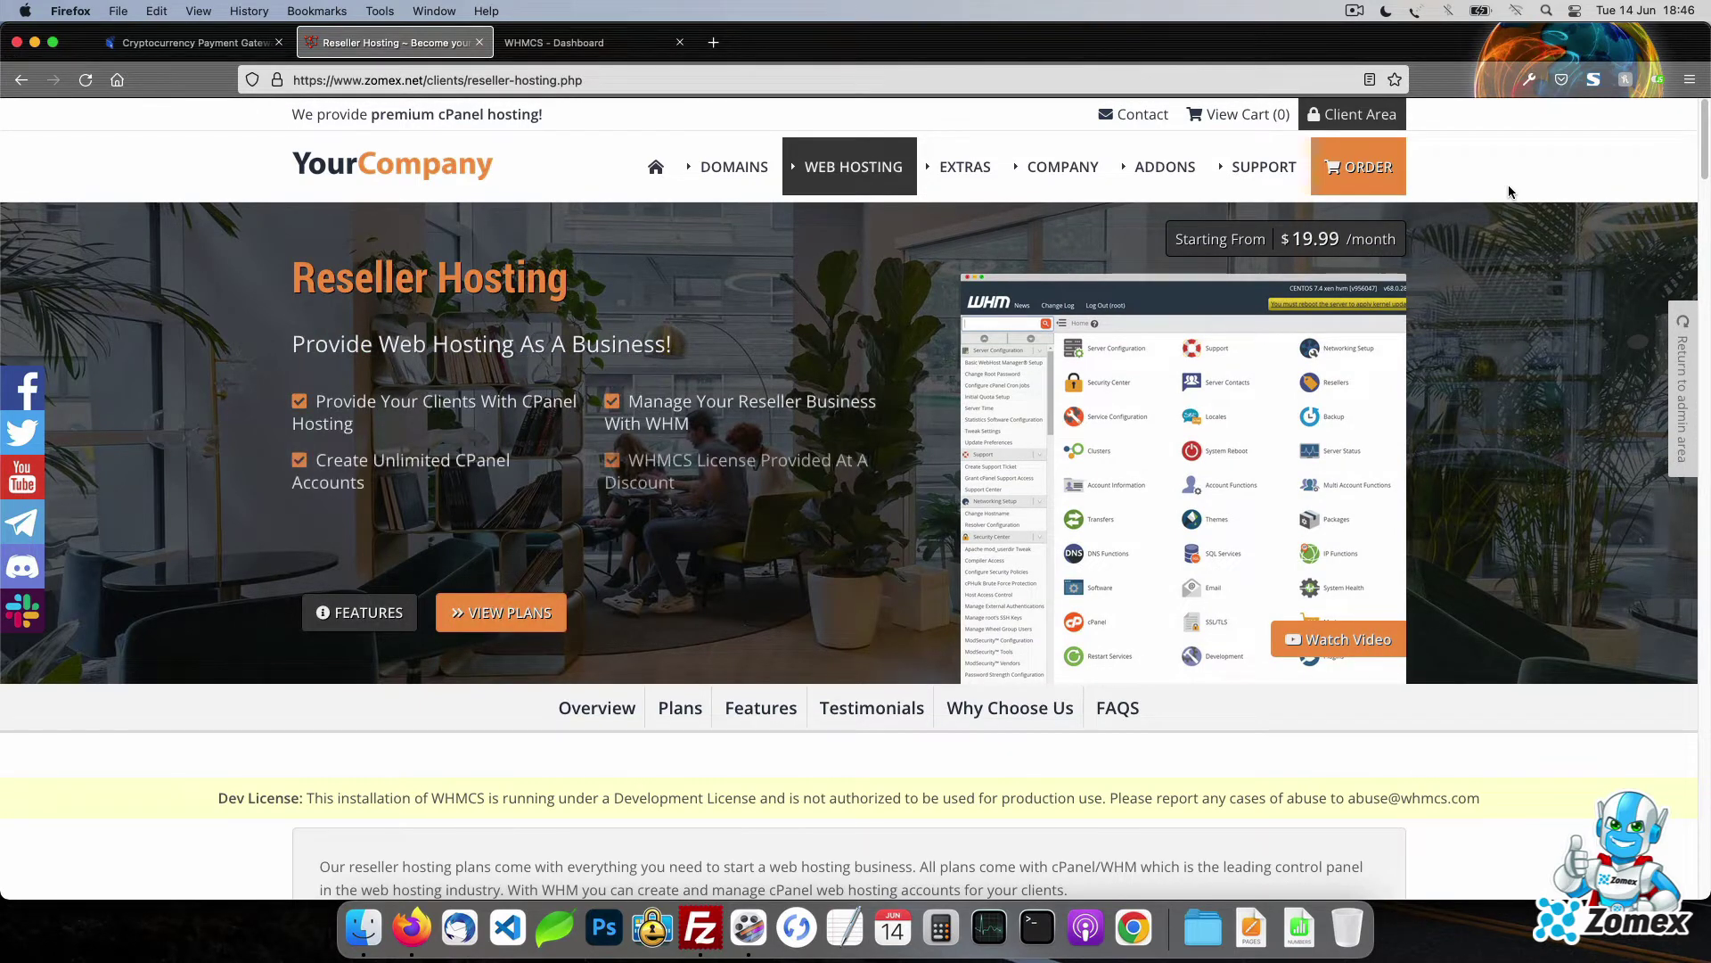
click(853, 166)
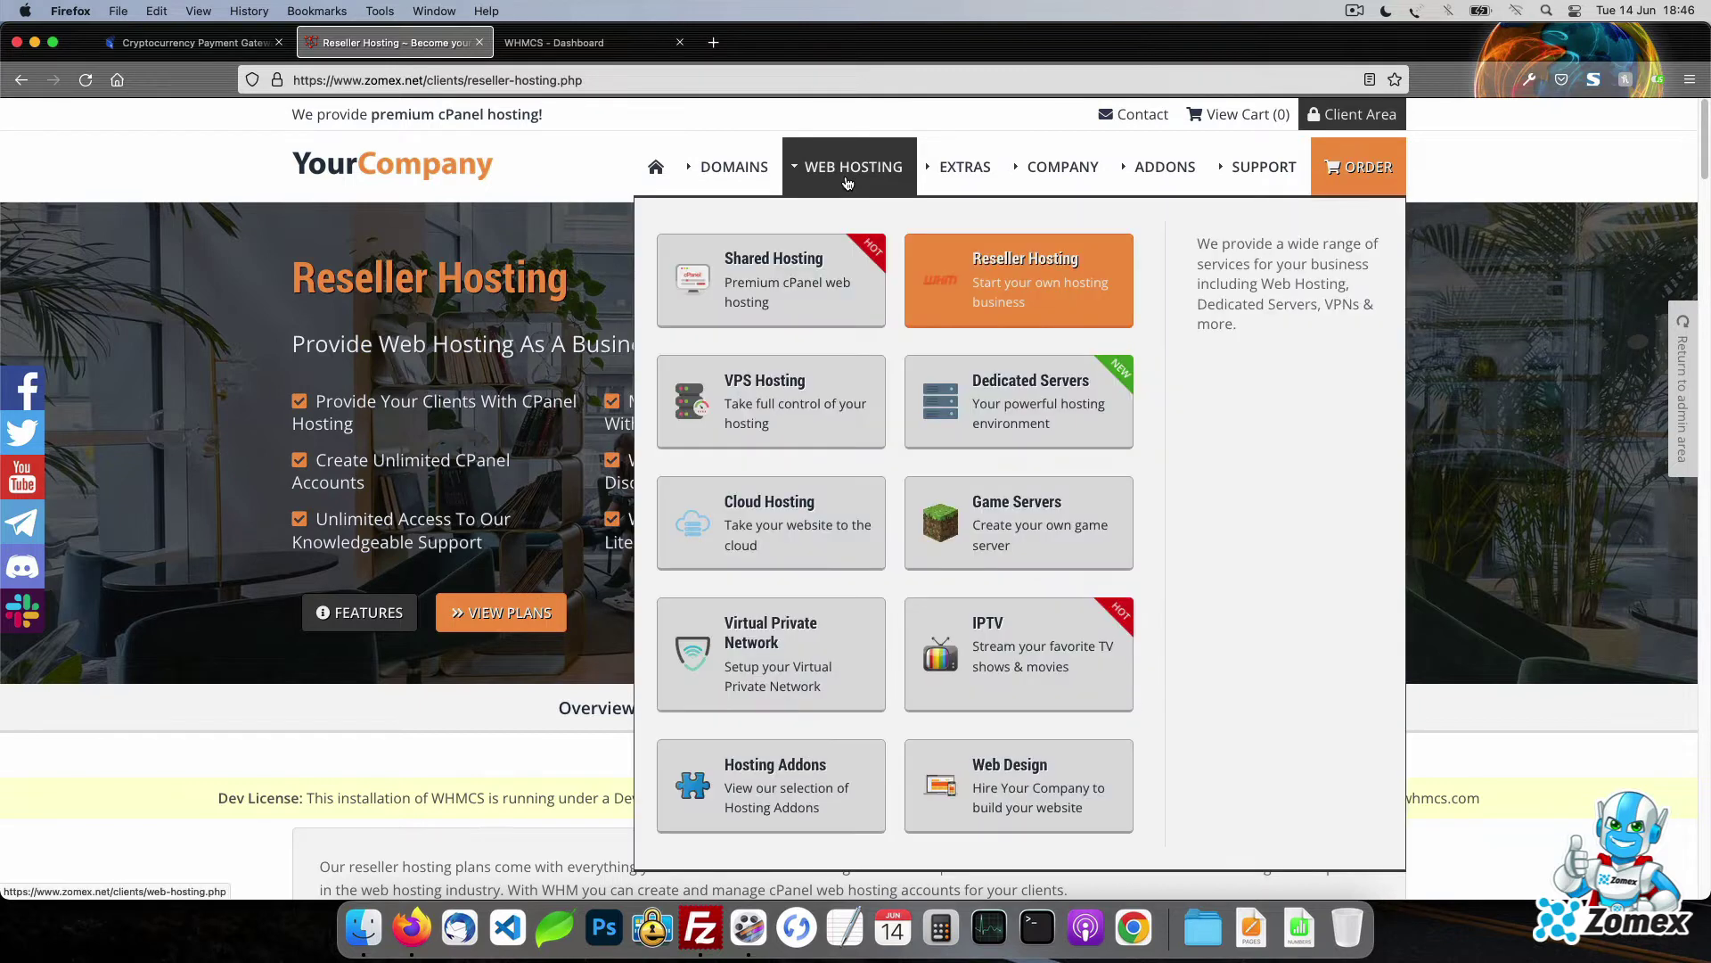
click(827, 421)
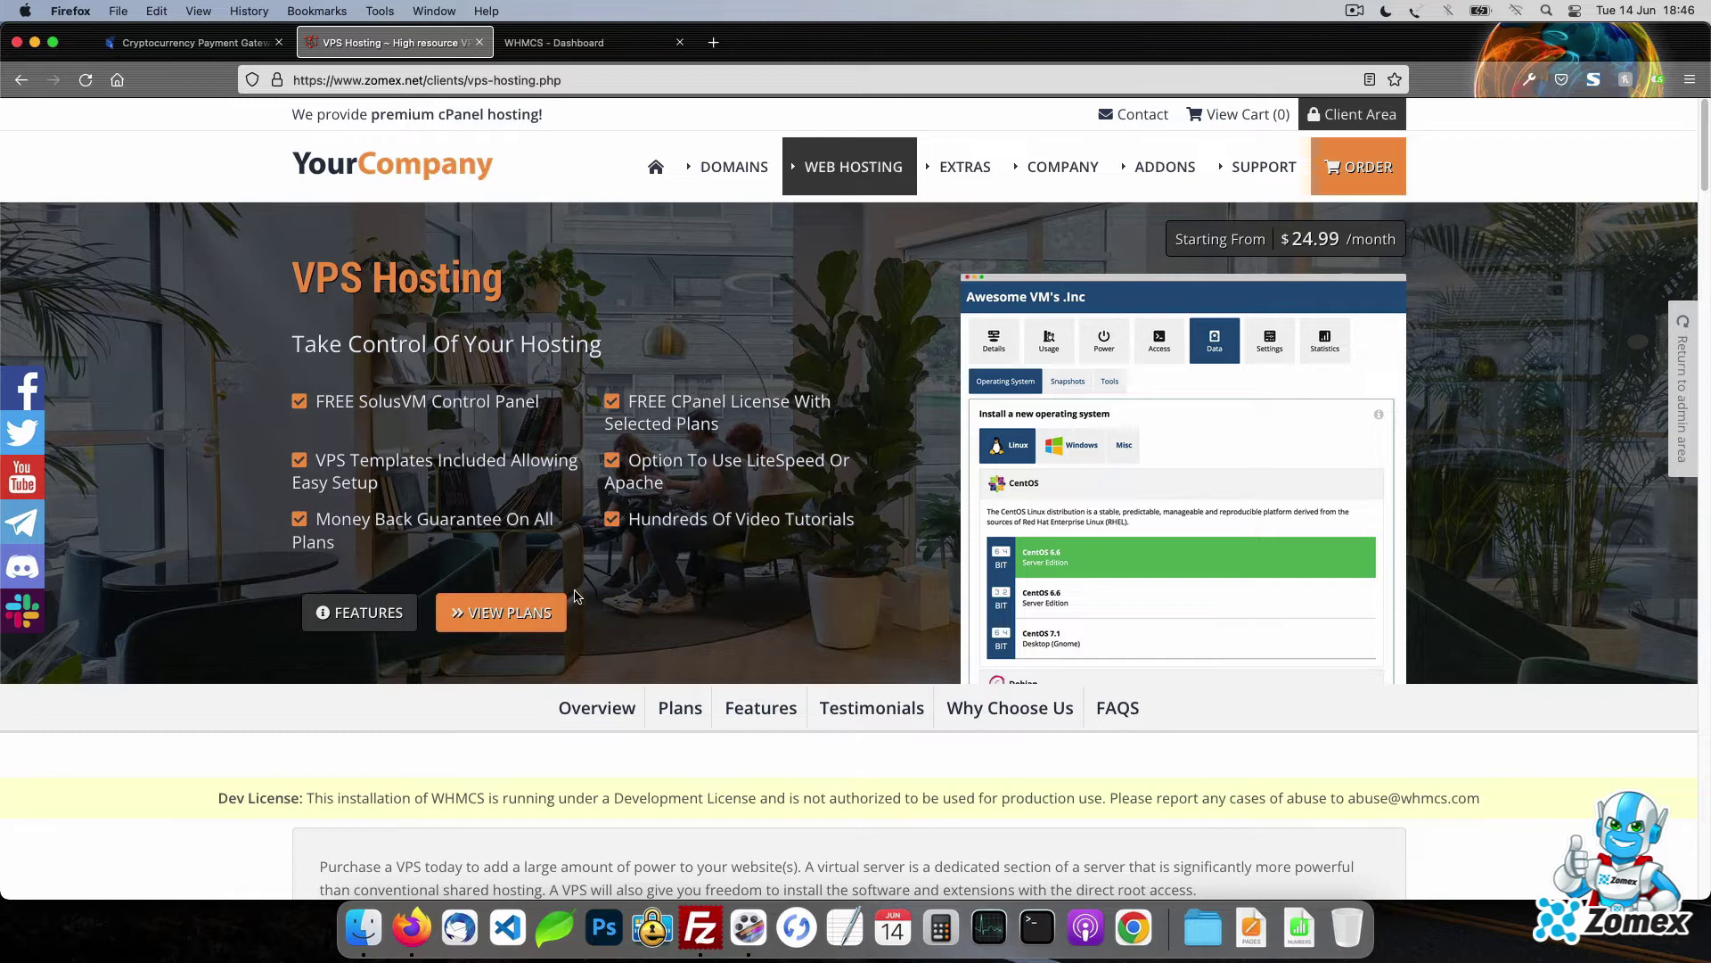
Jump to the VPS plan choices and slide through plans VPS 4 to VPS 7.
click(524, 607)
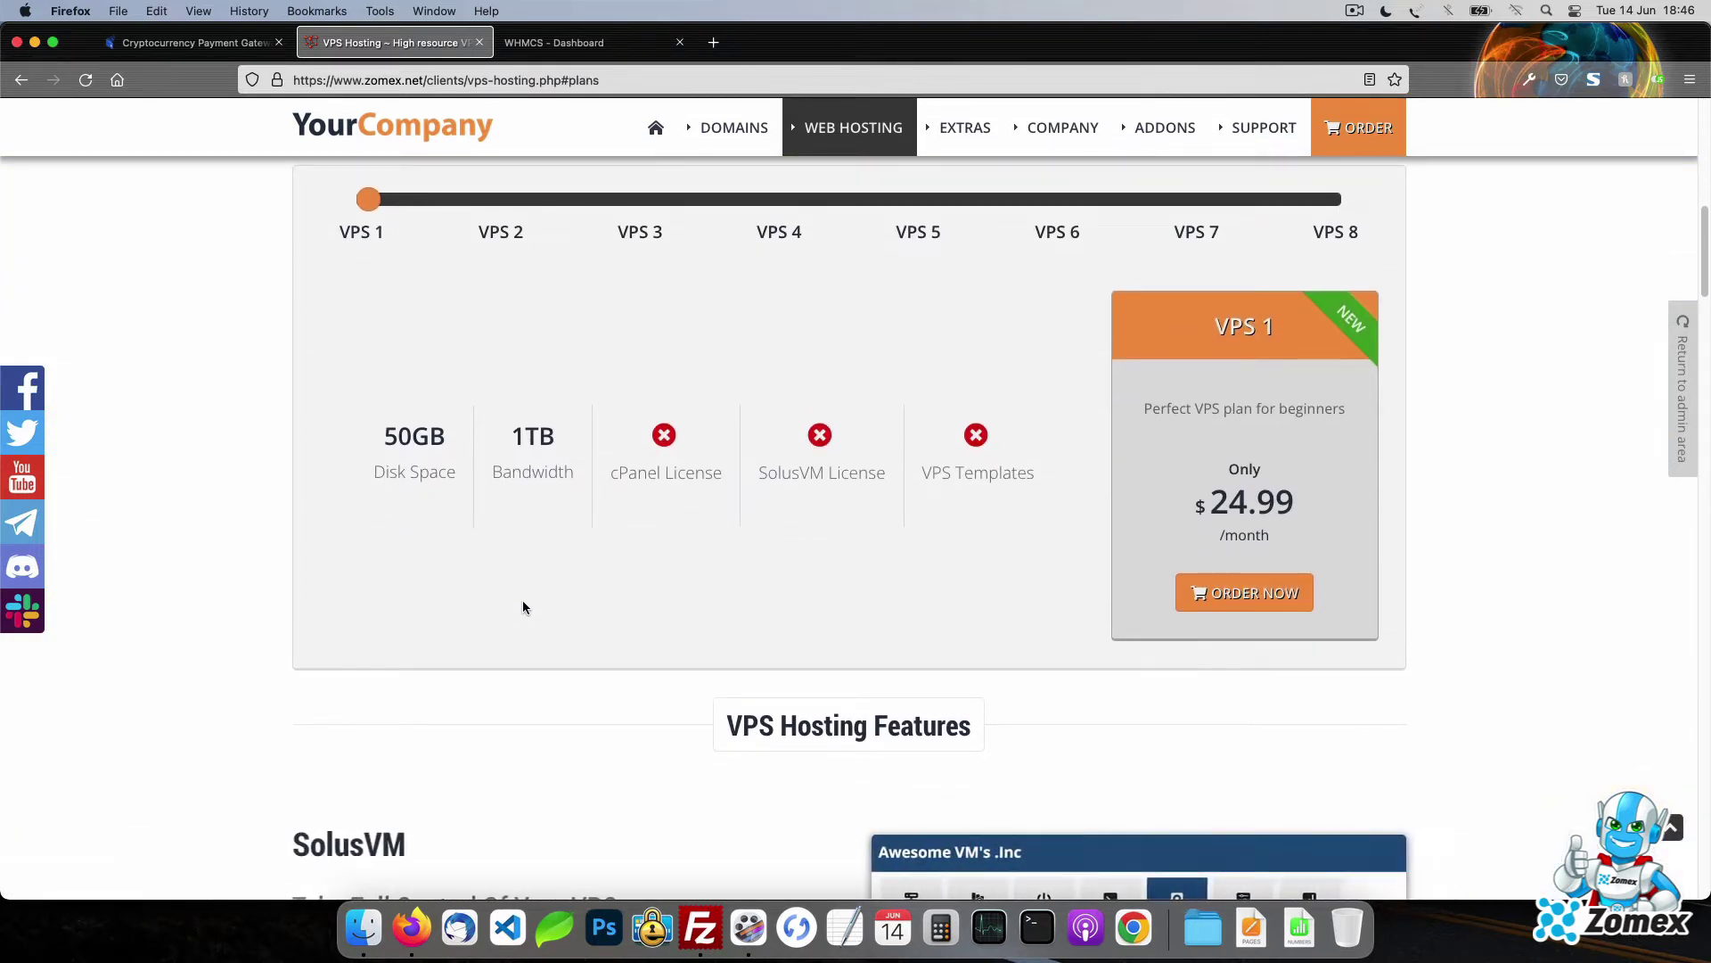
drag(364, 240, 792, 228)
drag(982, 230, 1222, 239)
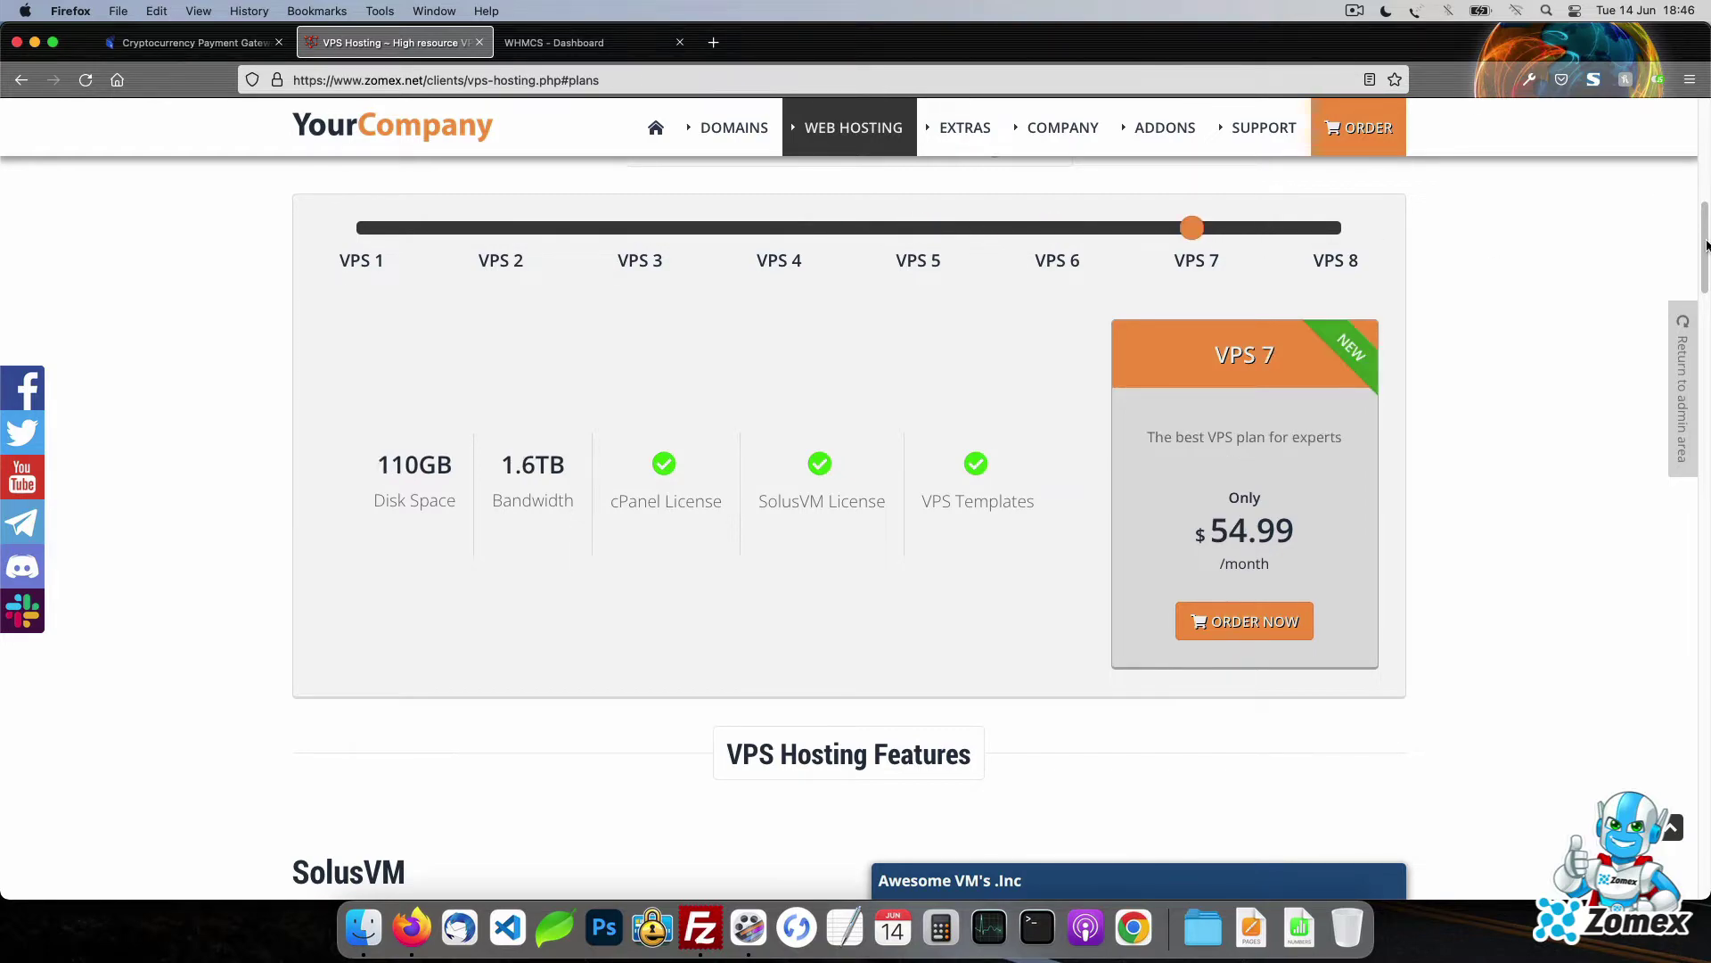
drag(1707, 245, 1707, 806)
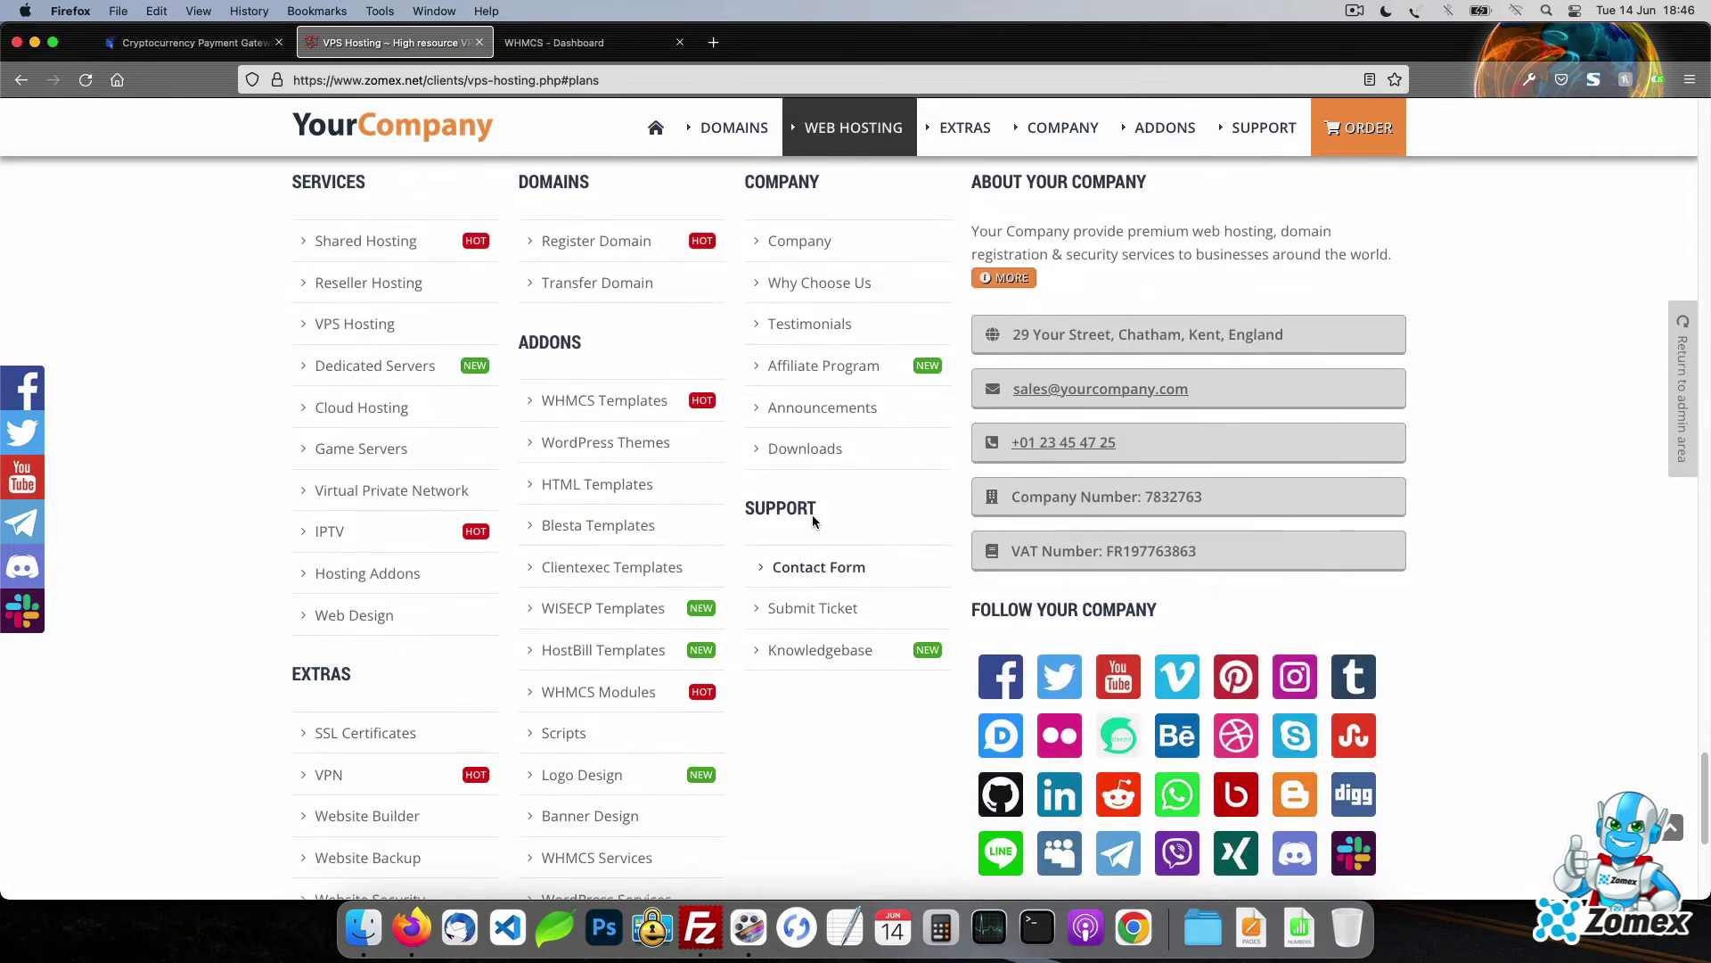
Open Shared Hosting and view plans Shared 1–3 at $9.99, $14.99 and $19.99/month.
click(383, 241)
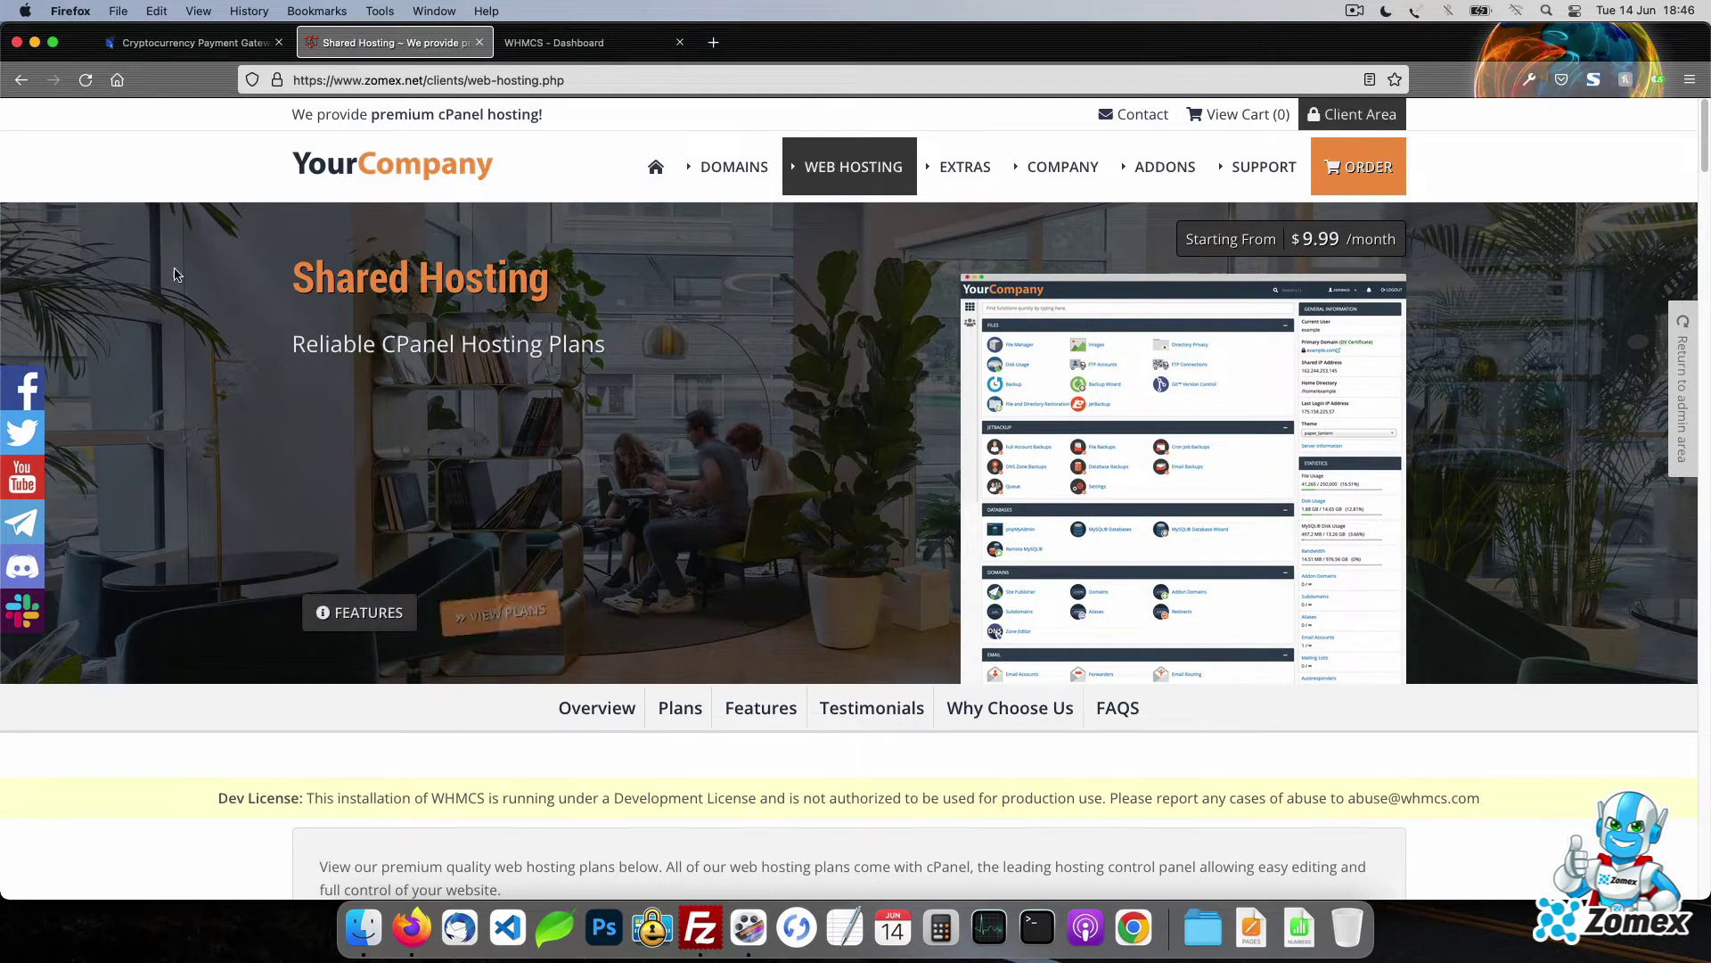
click(519, 602)
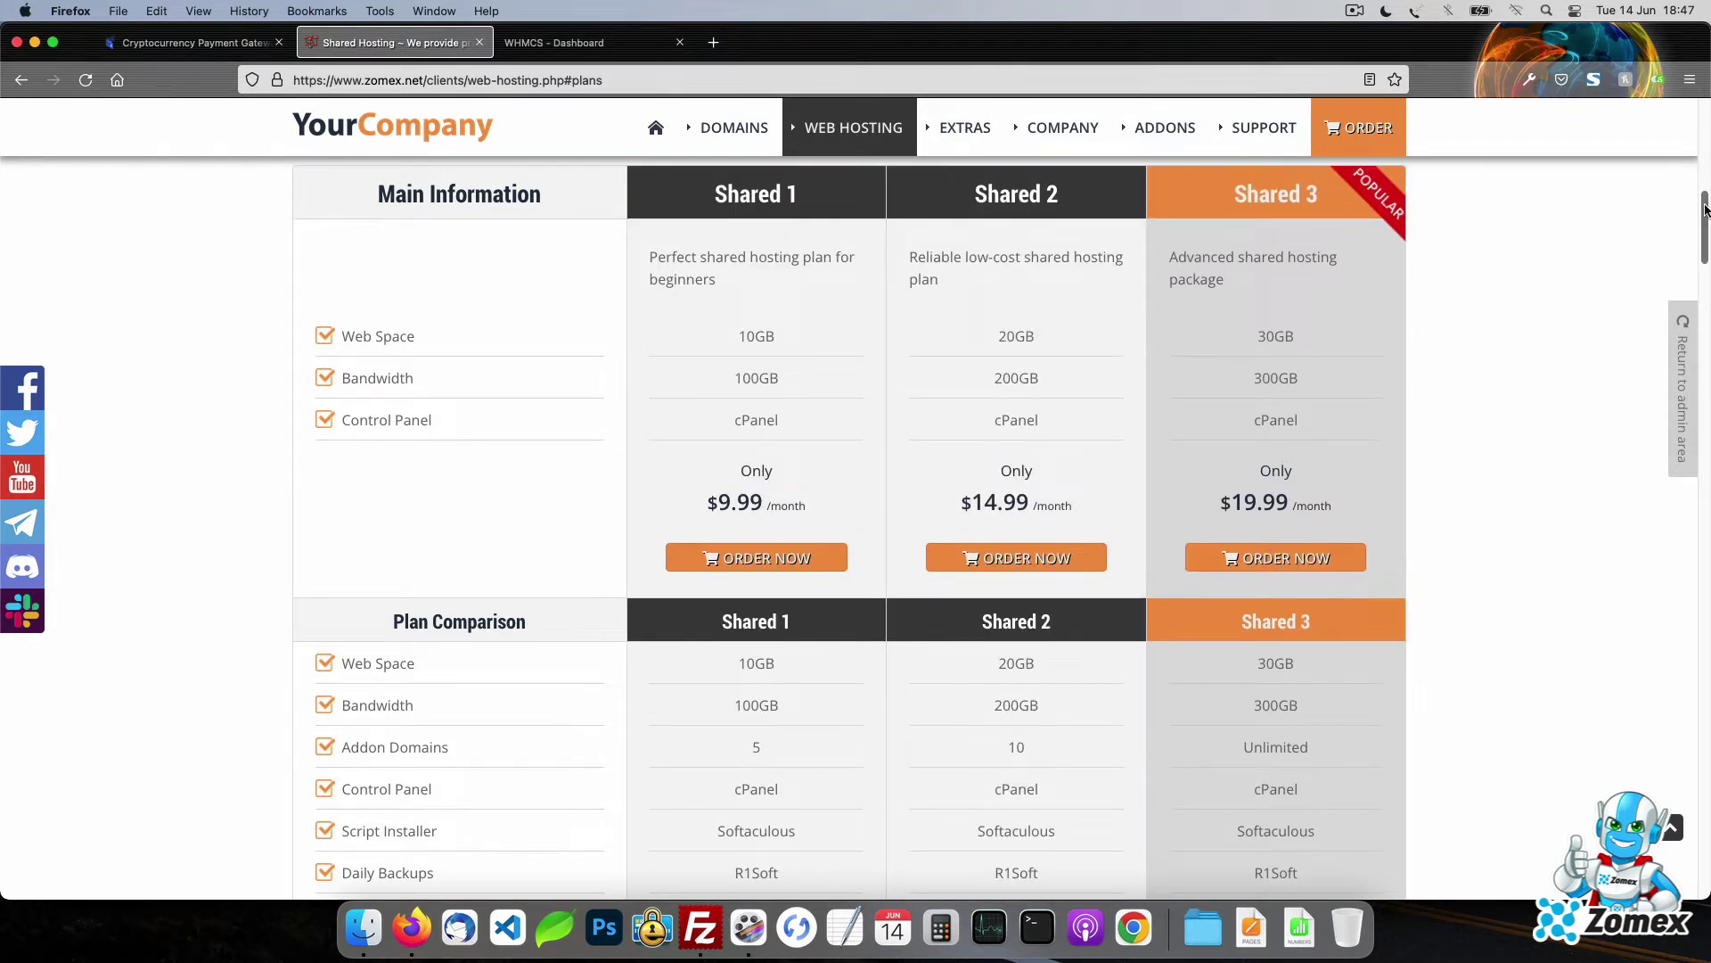
drag(1706, 209, 1708, 483)
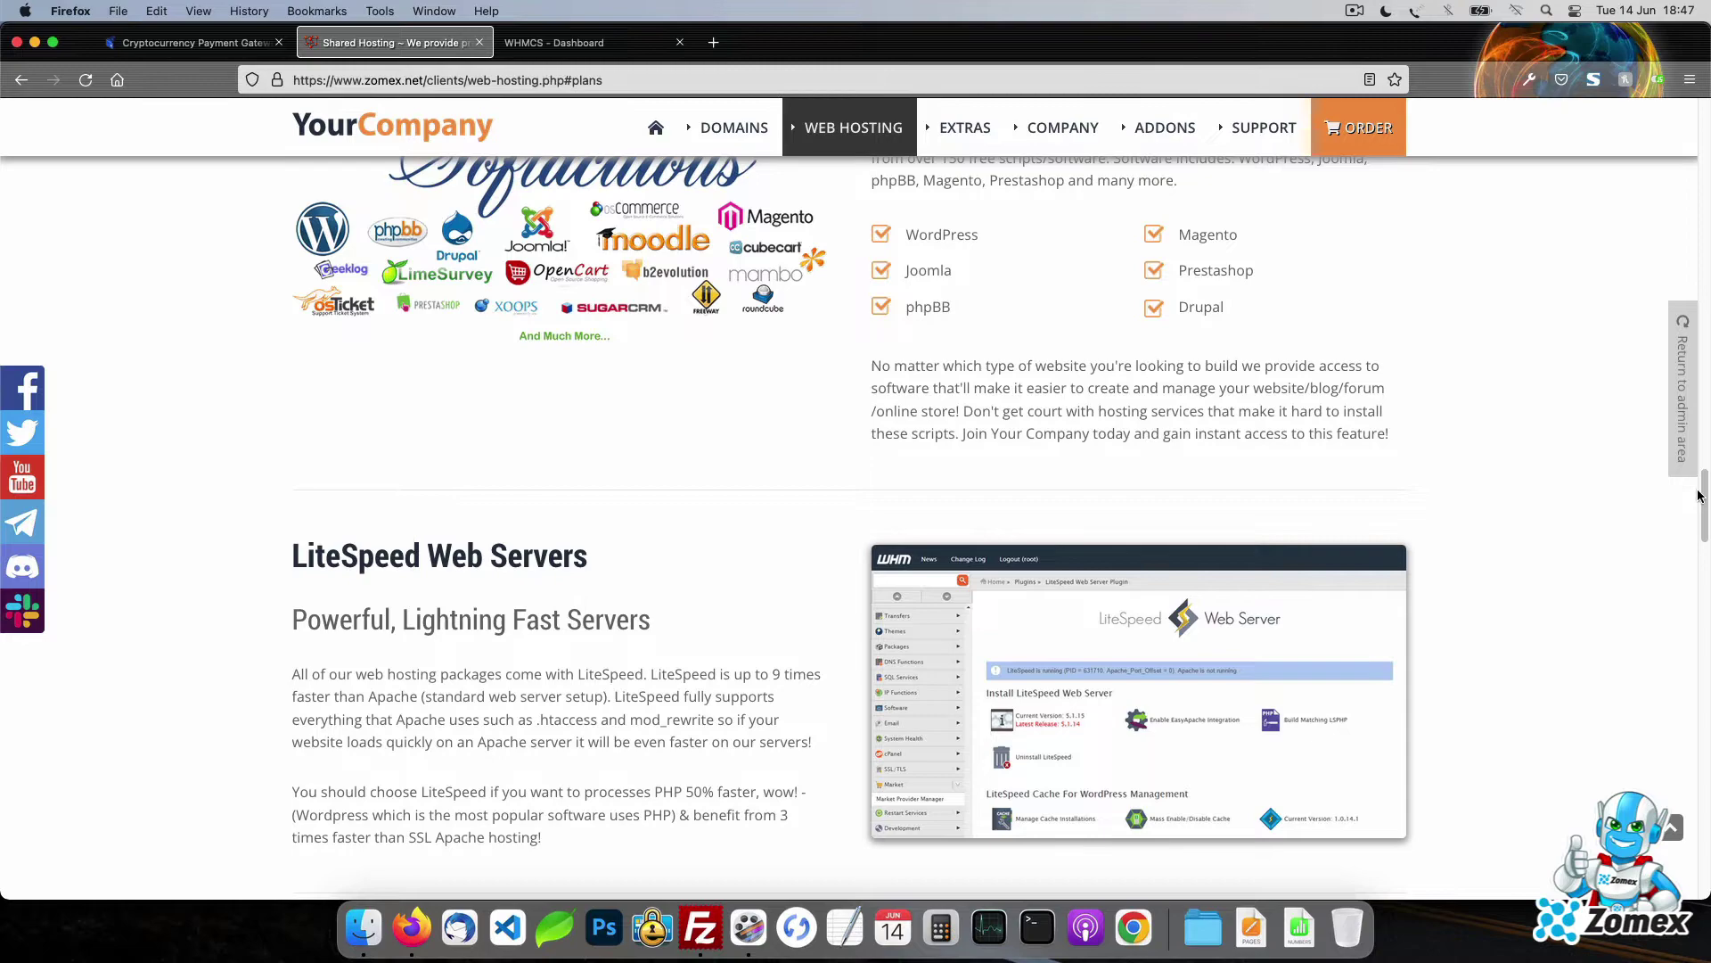
drag(1705, 495, 1650, 149)
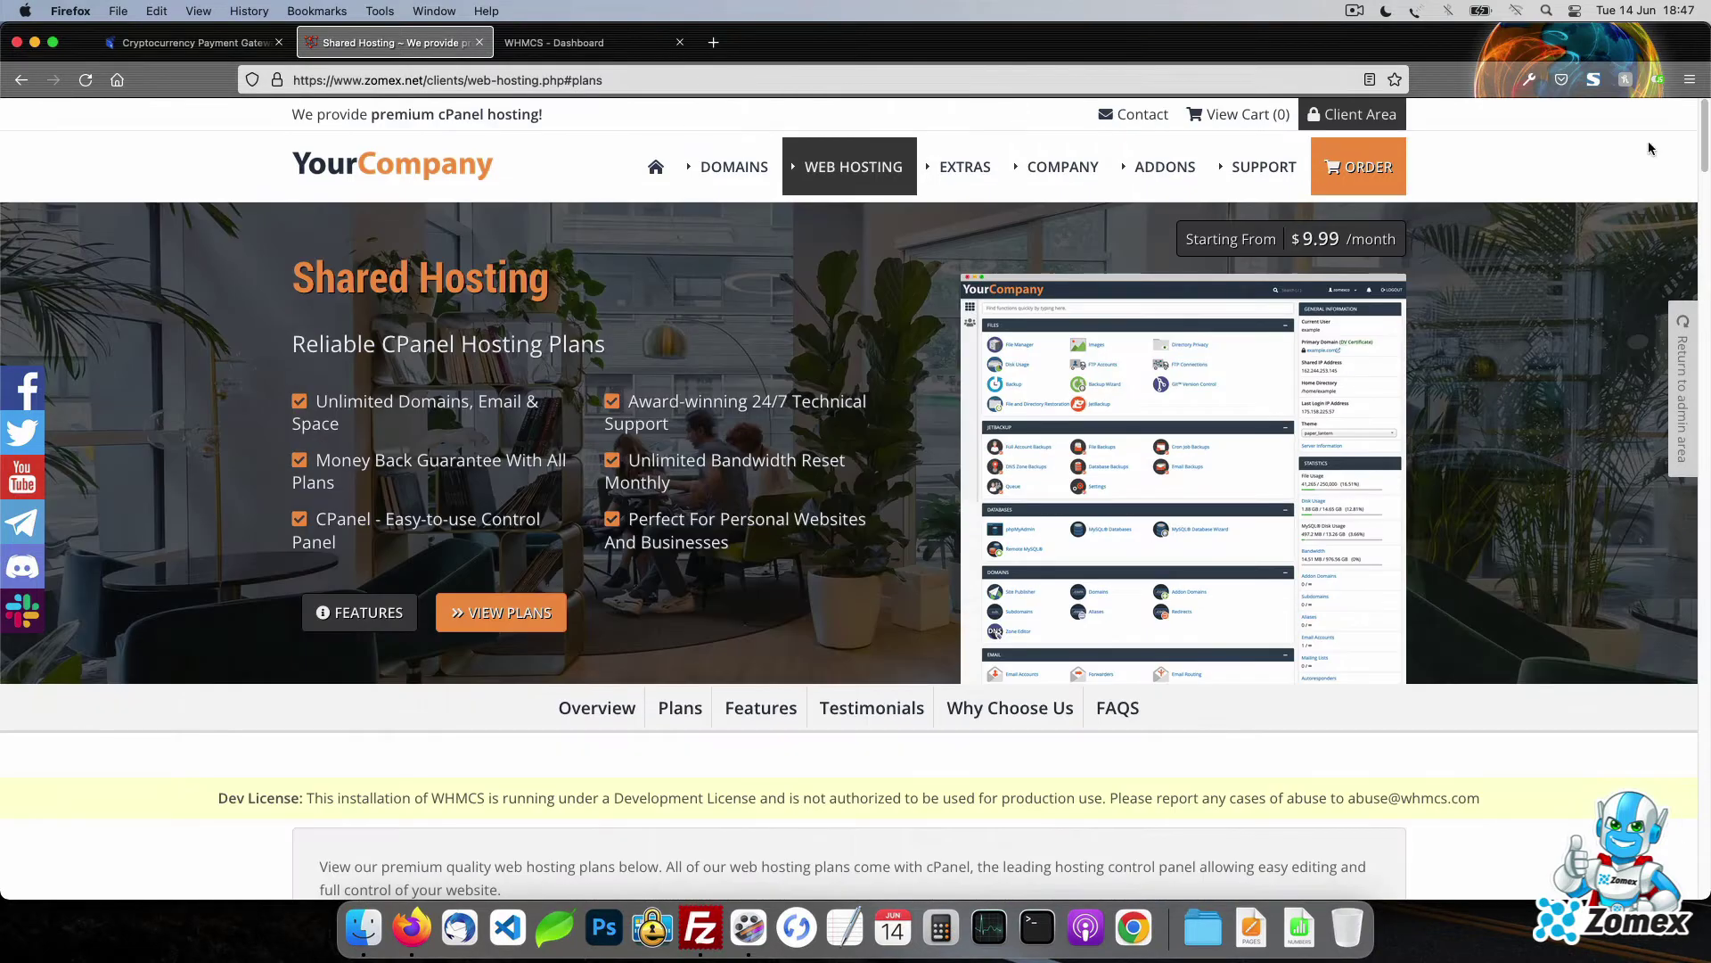
Browse the client site's Support portal, then switch to the CoinPayments website tab.
click(1285, 164)
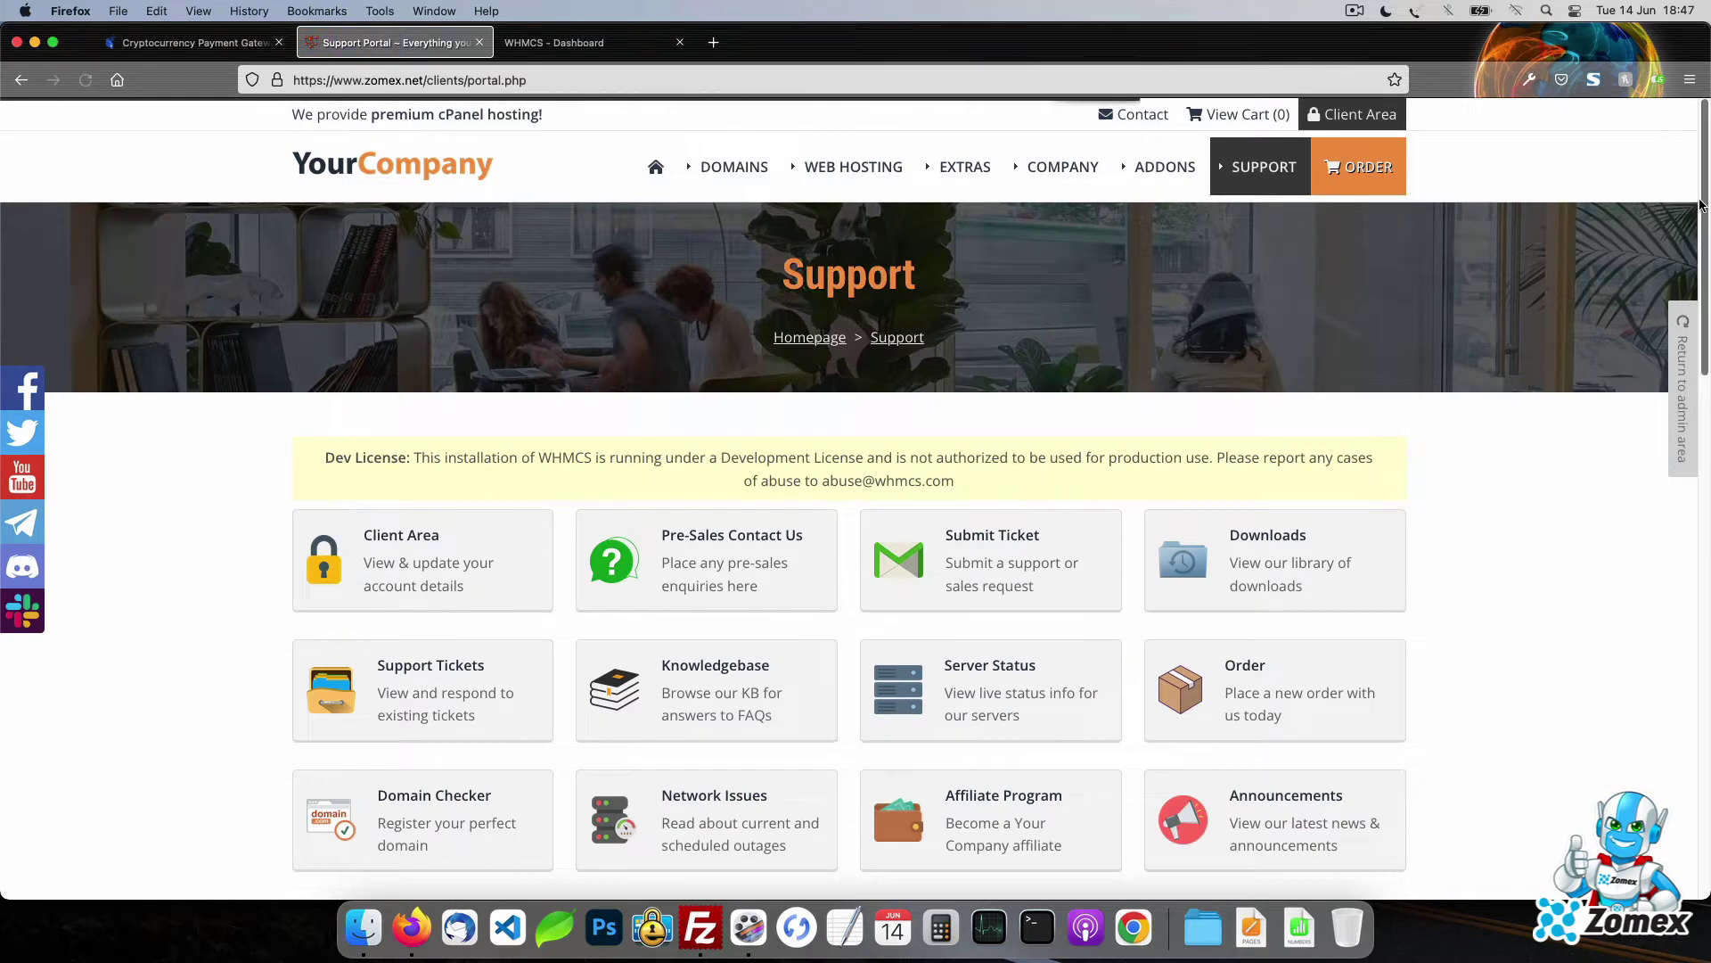
drag(1707, 234, 1707, 325)
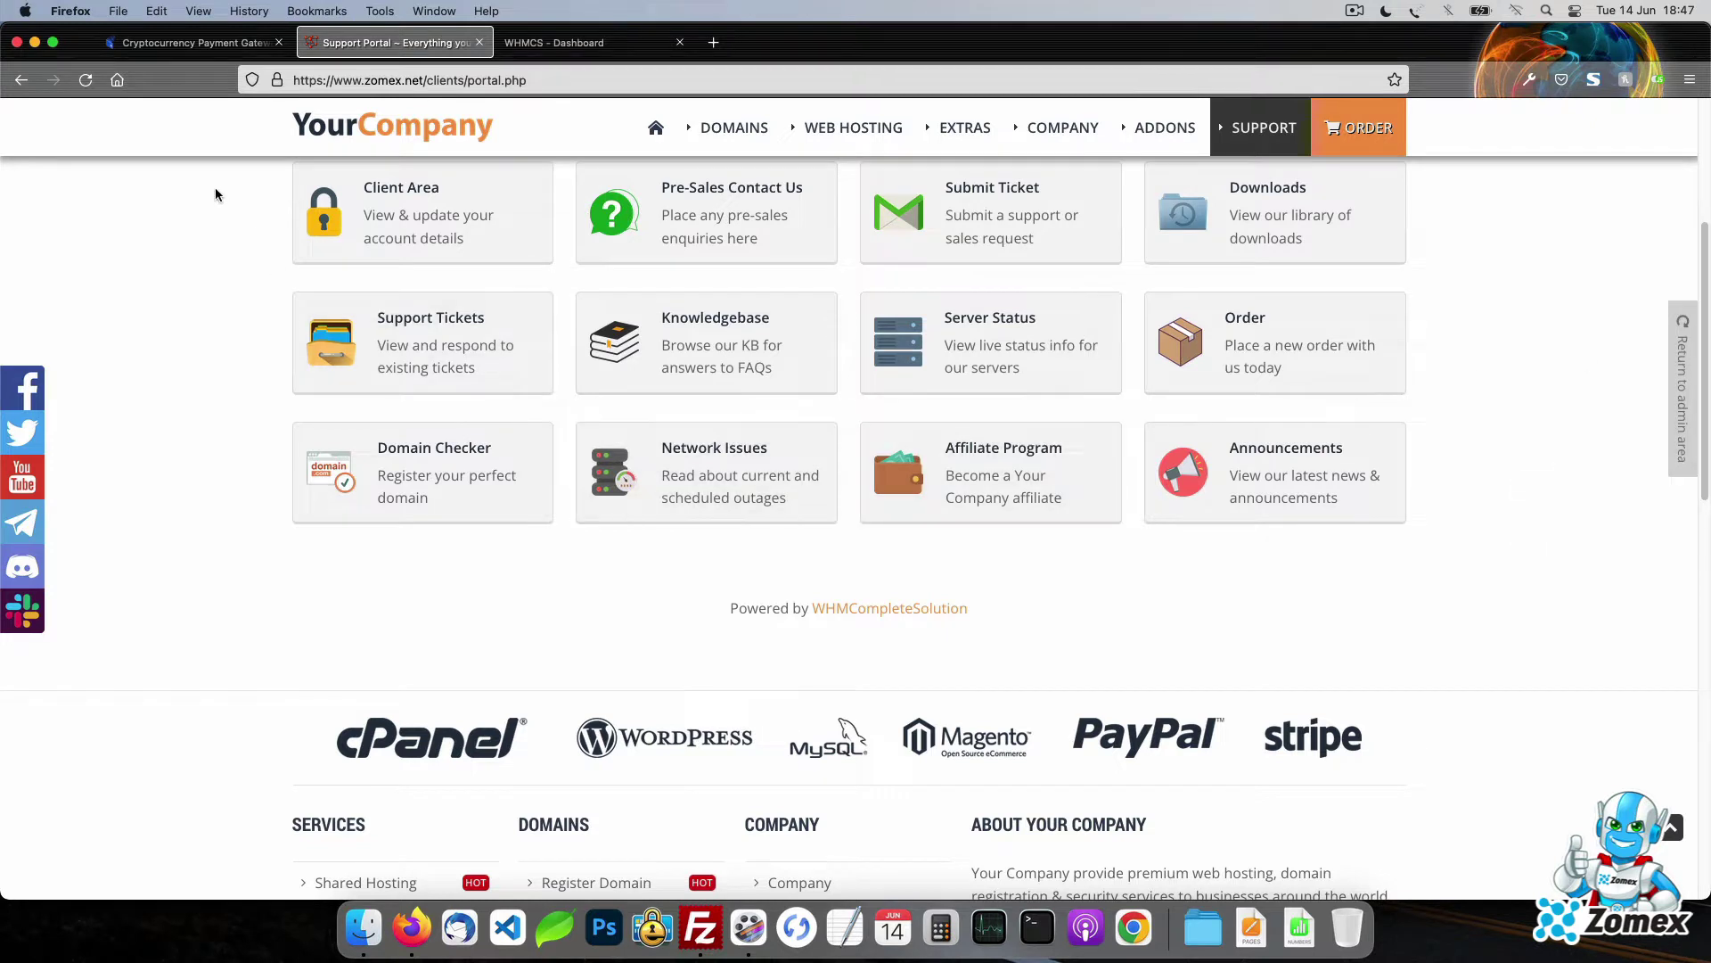
click(196, 49)
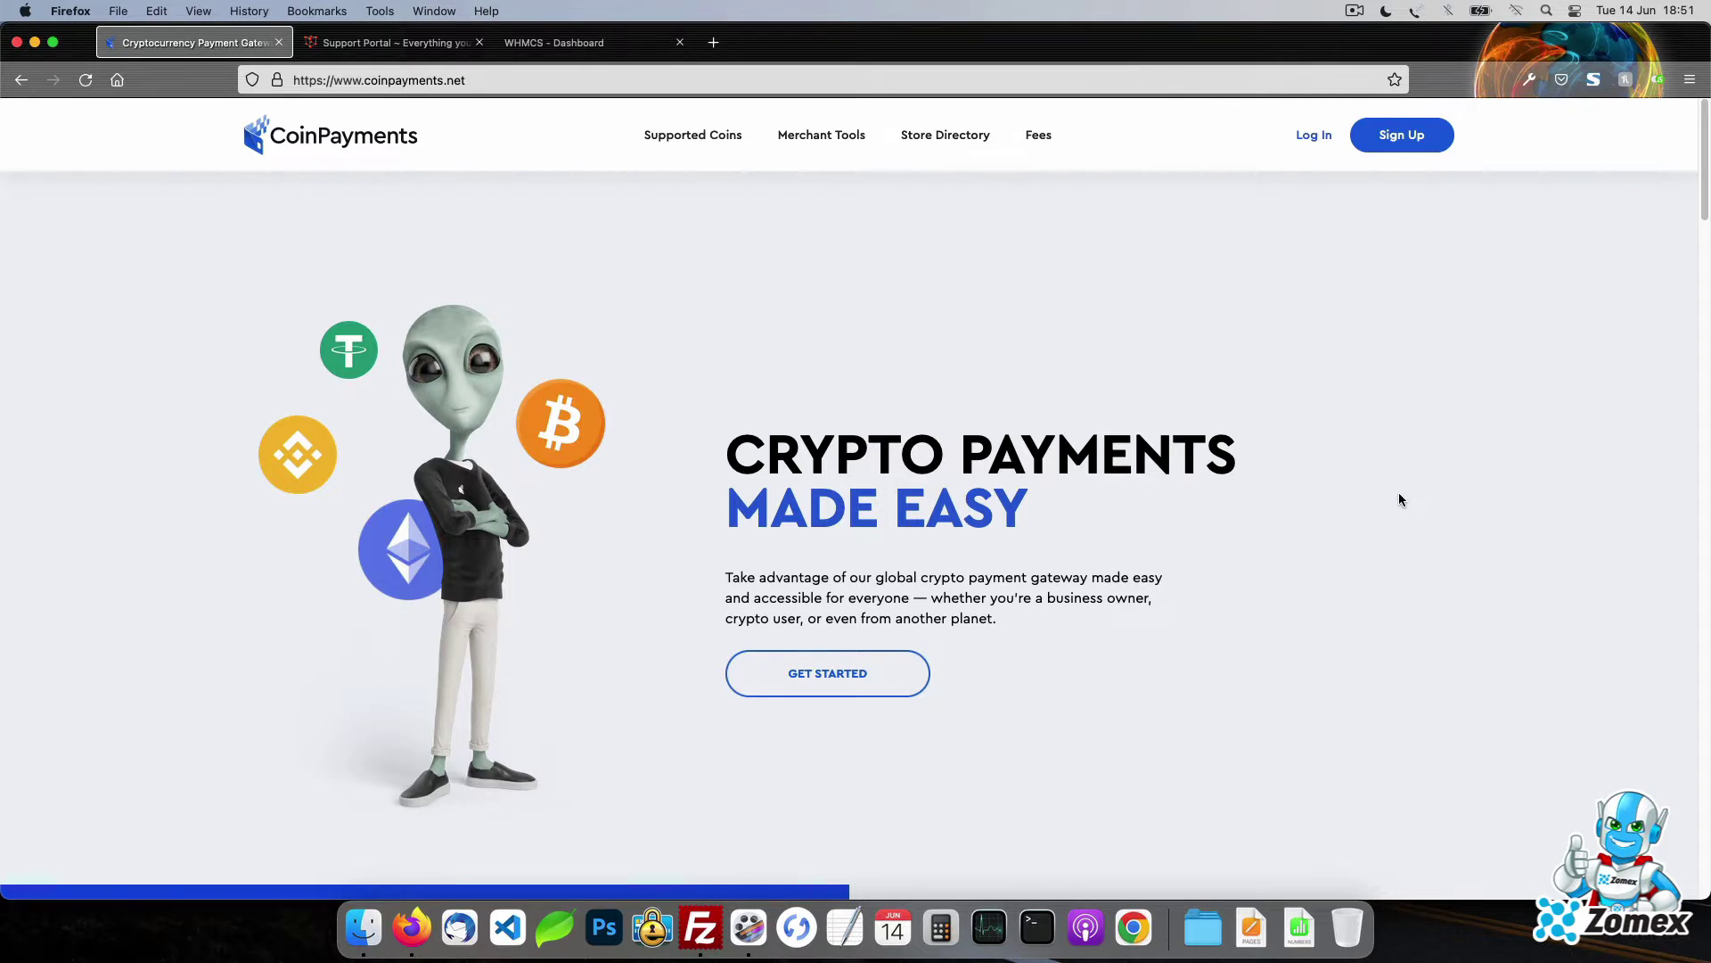
Log in to CoinPayments with the saved account login, reaching the Dashboard.
click(1412, 143)
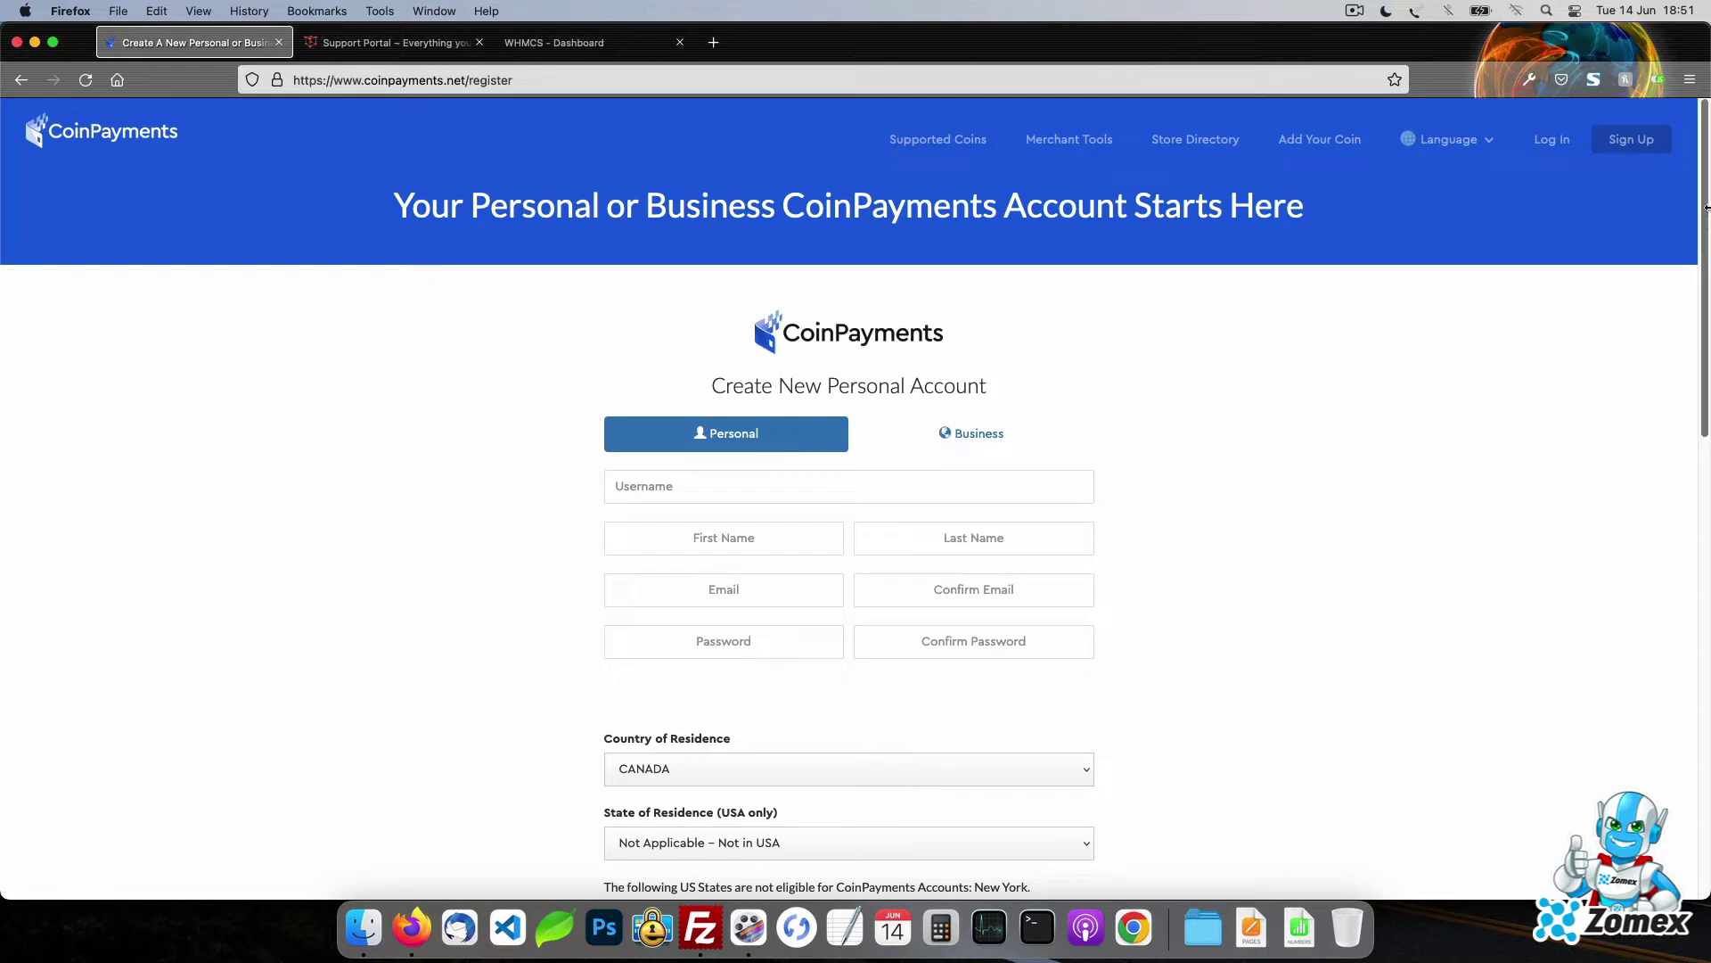
mouse_move(1706, 207)
mouse_down()
mouse_move(1709, 481)
mouse_move(1708, 208)
mouse_up()
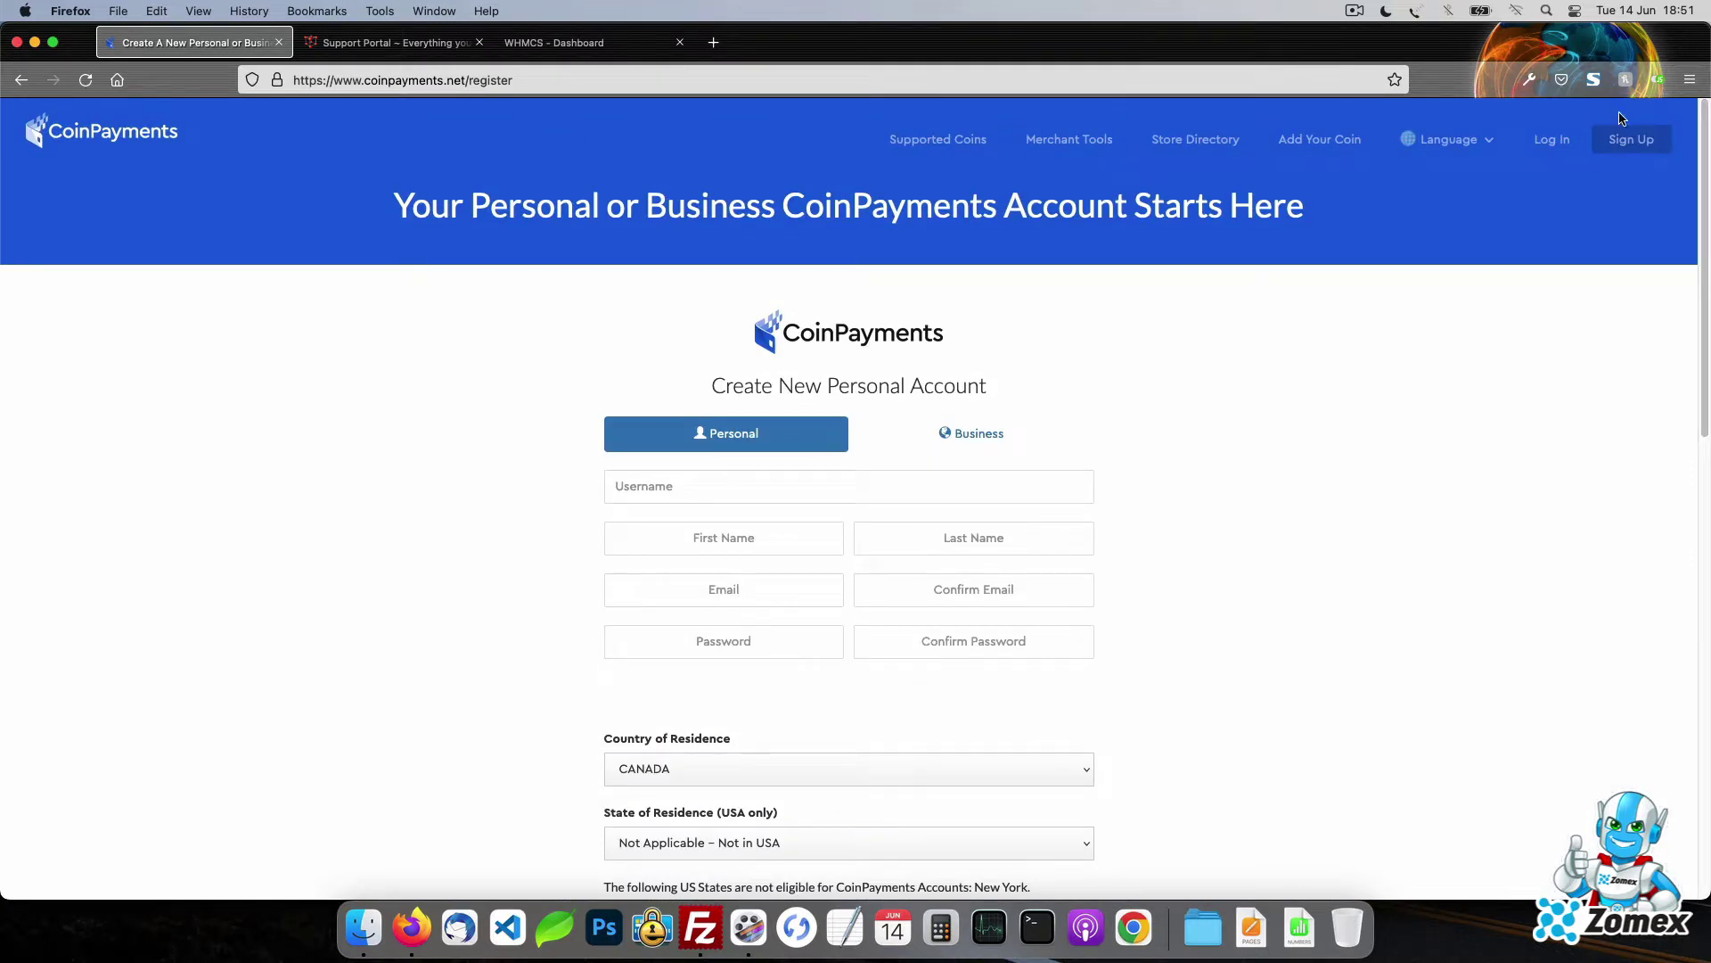
click(1554, 141)
click(752, 463)
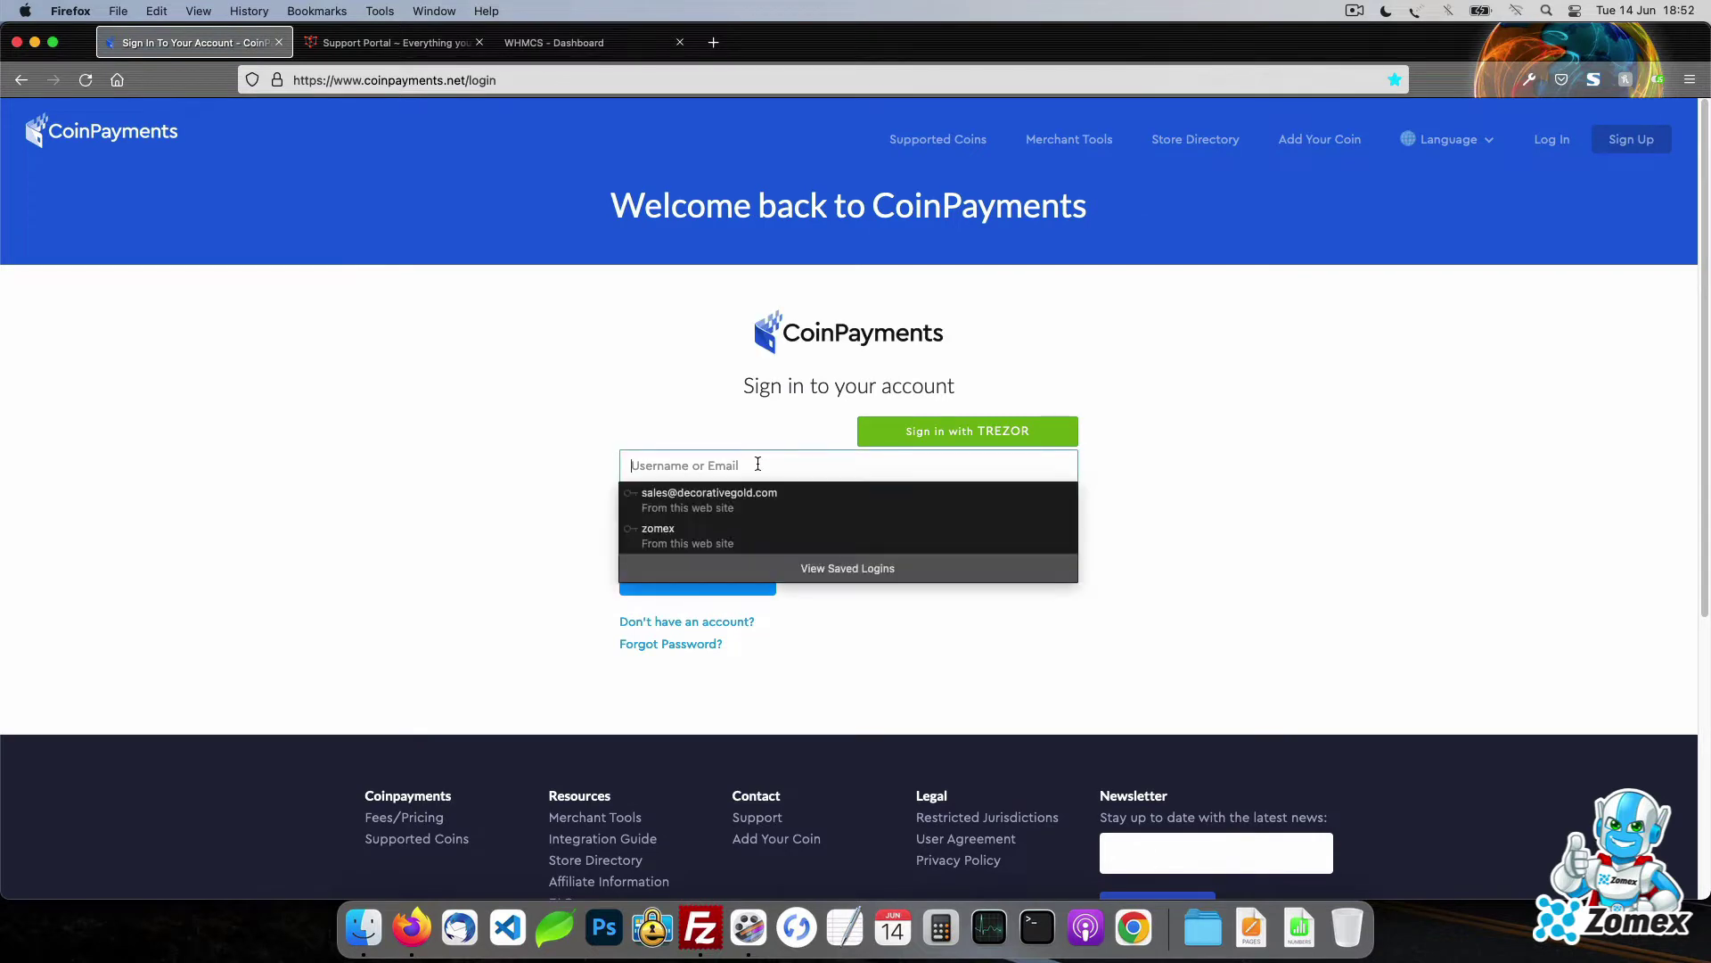
click(753, 500)
click(733, 578)
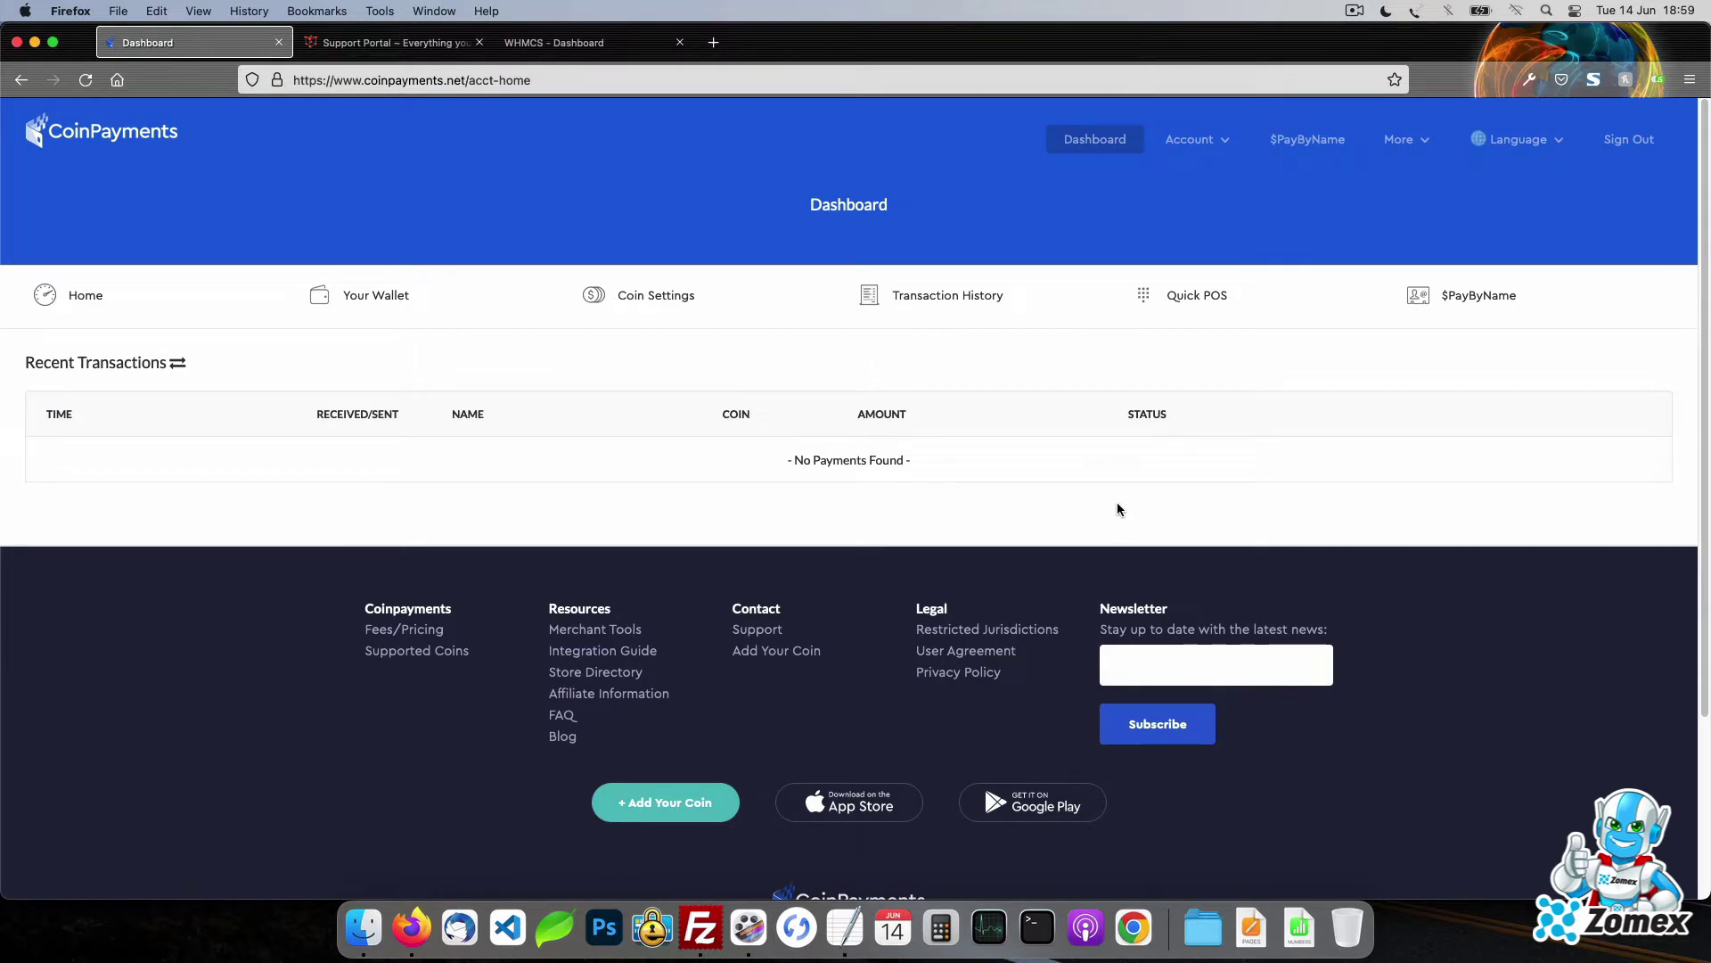
Copy the Merchant ID from Account Settings into a TextEdit note.
click(1211, 139)
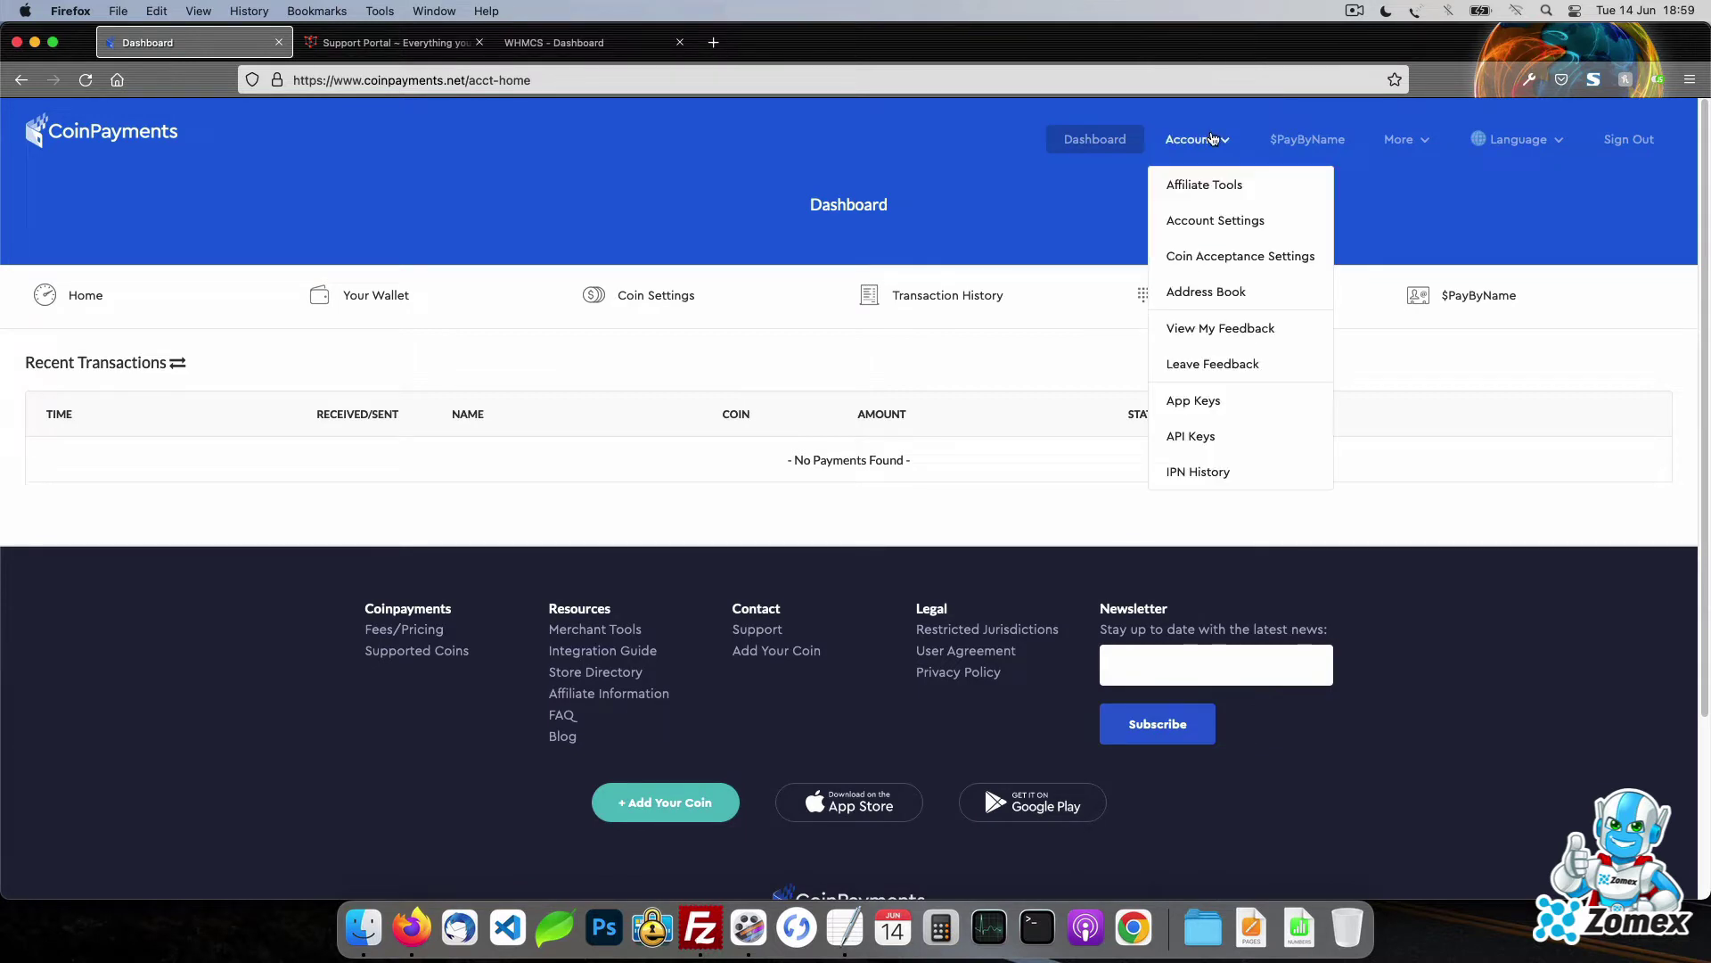
click(1213, 223)
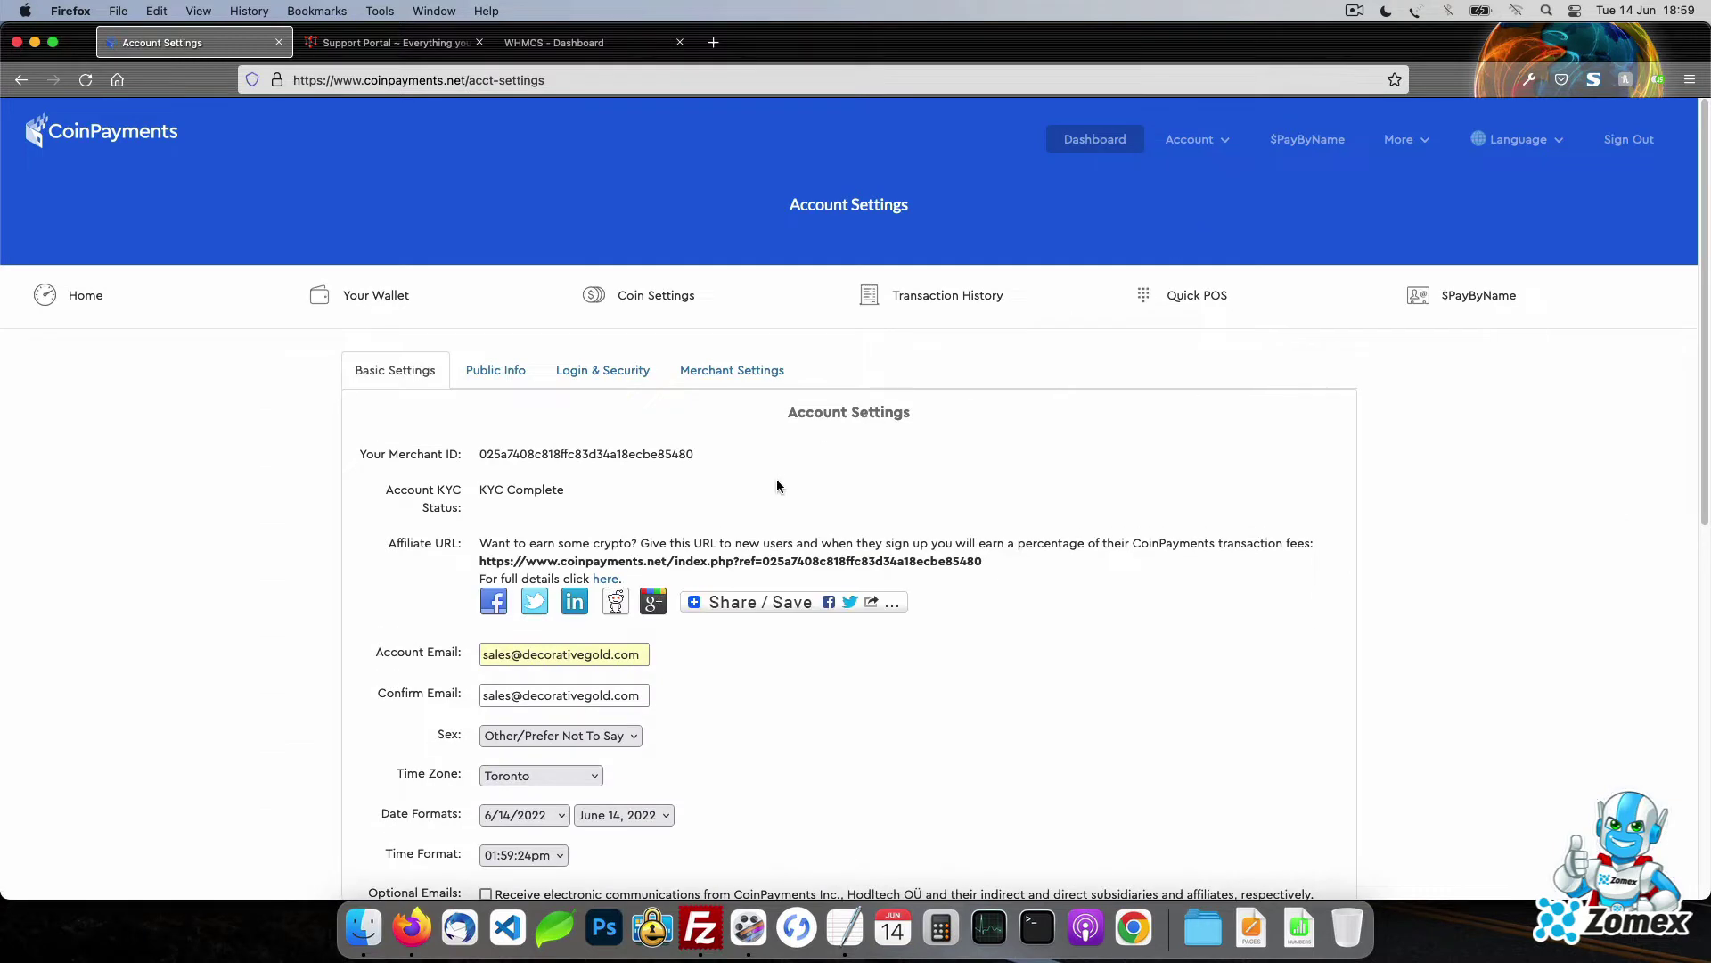
double_click(677, 457)
right_click(676, 457)
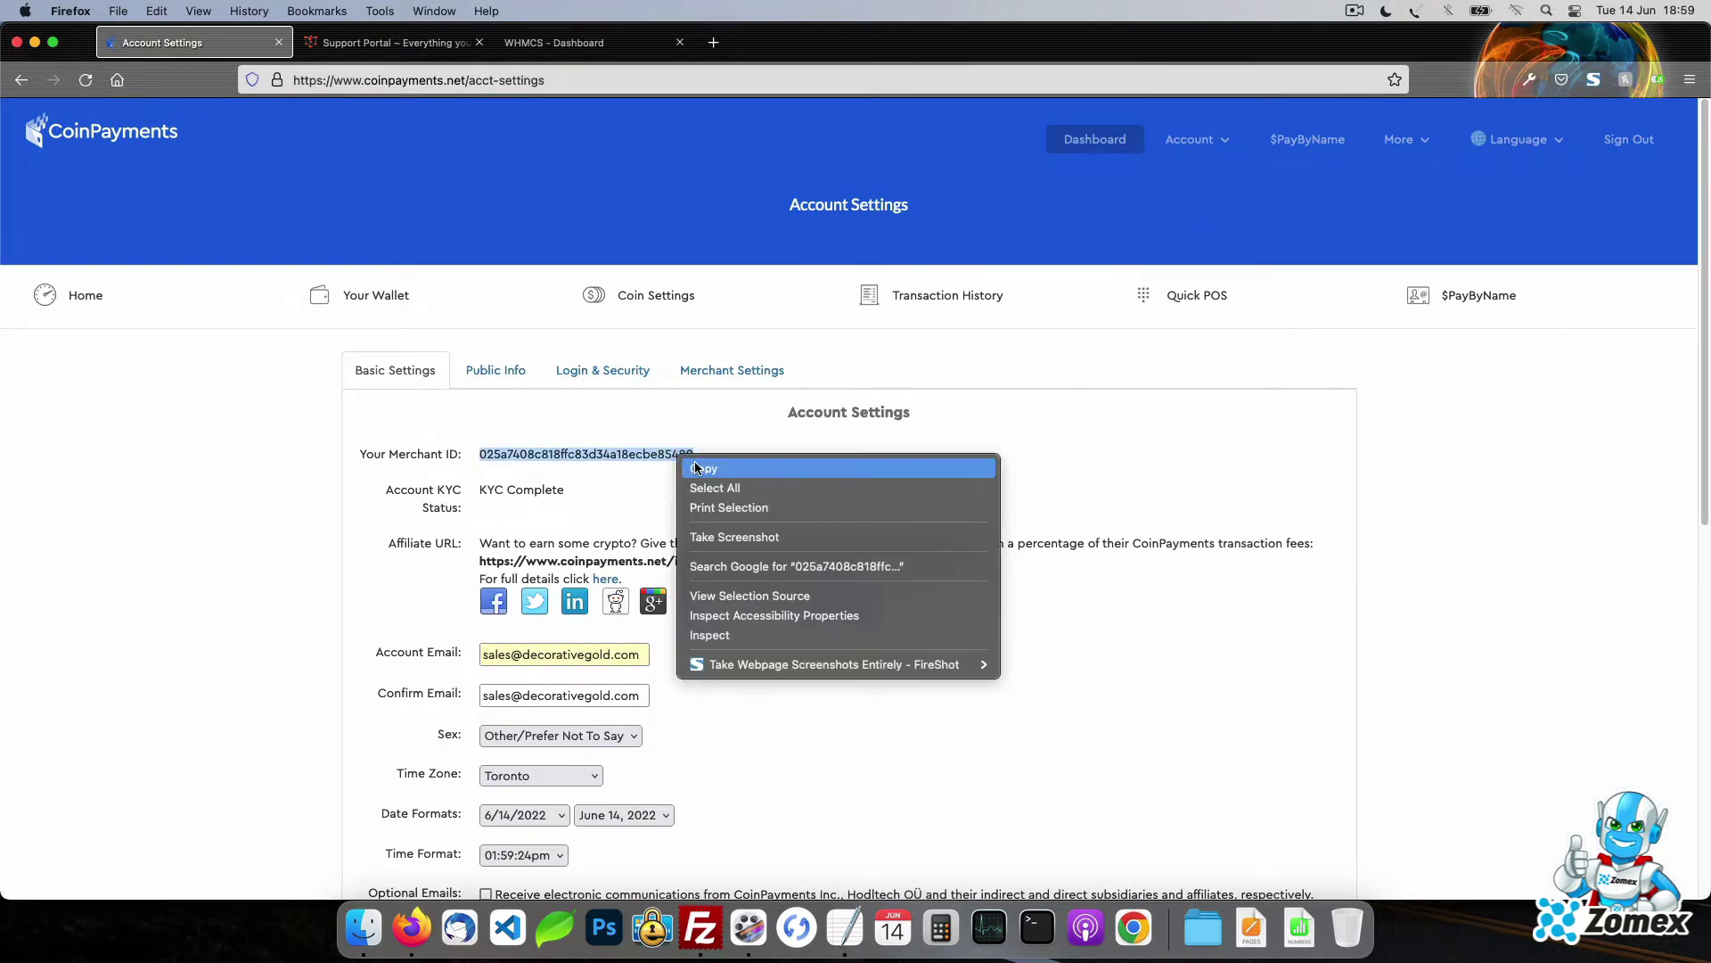
click(693, 462)
click(841, 950)
key(super+v)
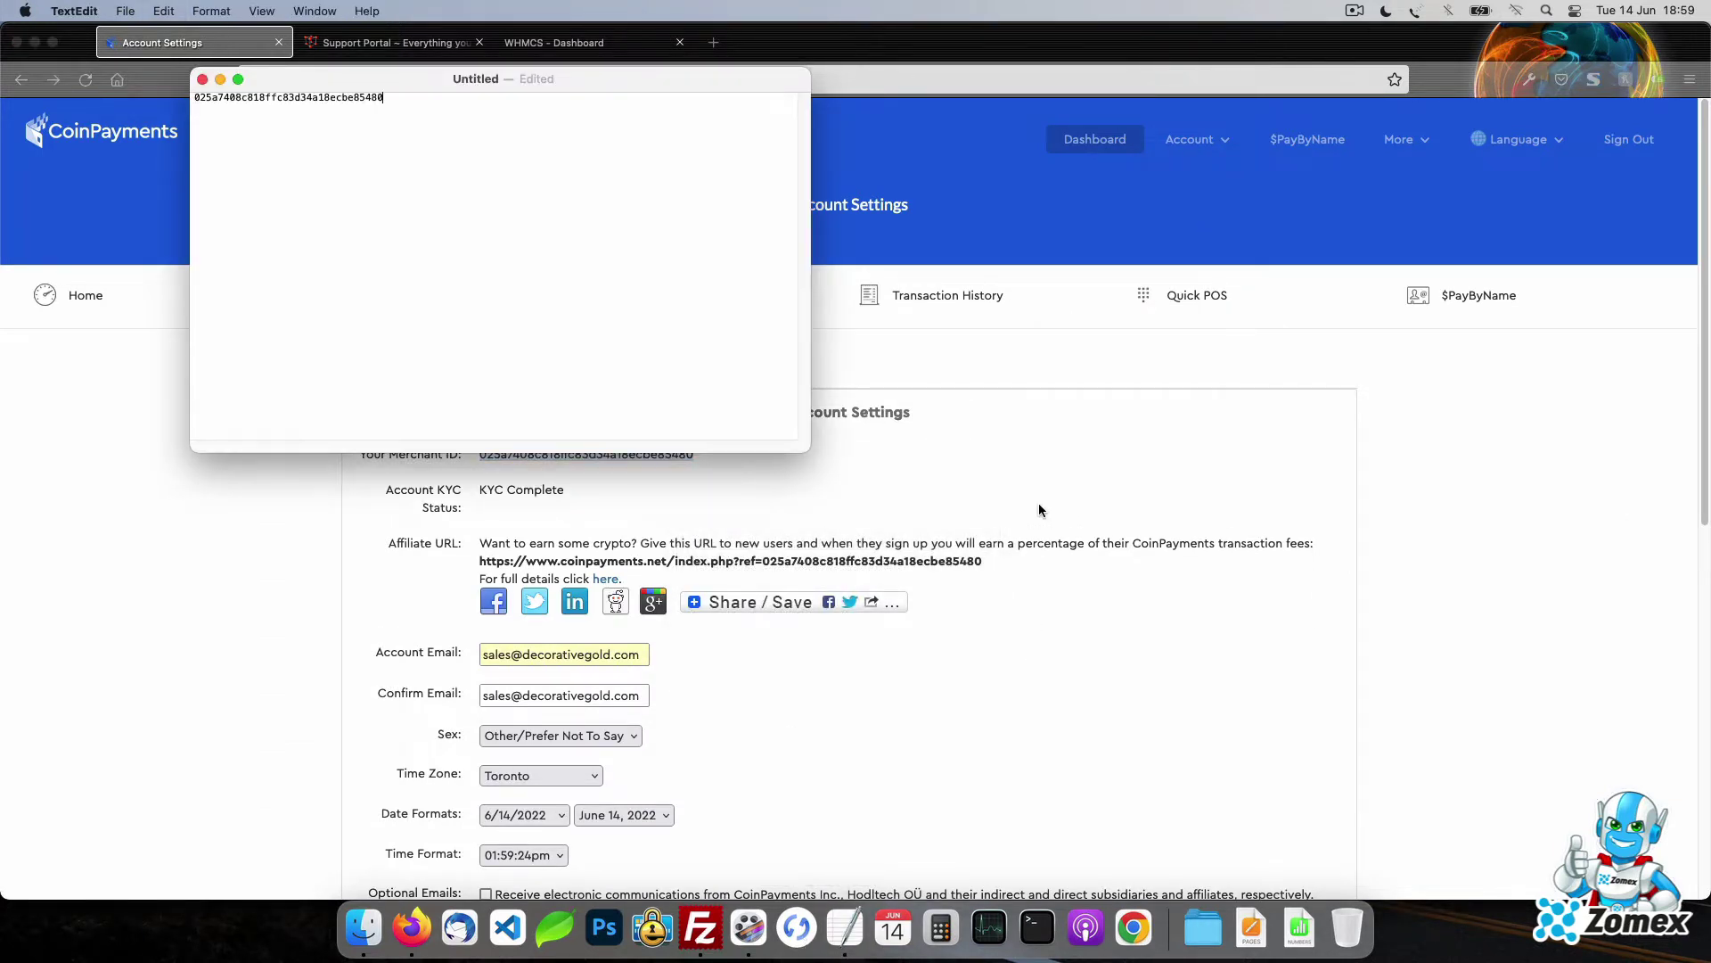
click(1039, 502)
Enter a new IPN secret in Merchant Settings, save it, and paste it below the Merchant ID.
click(744, 382)
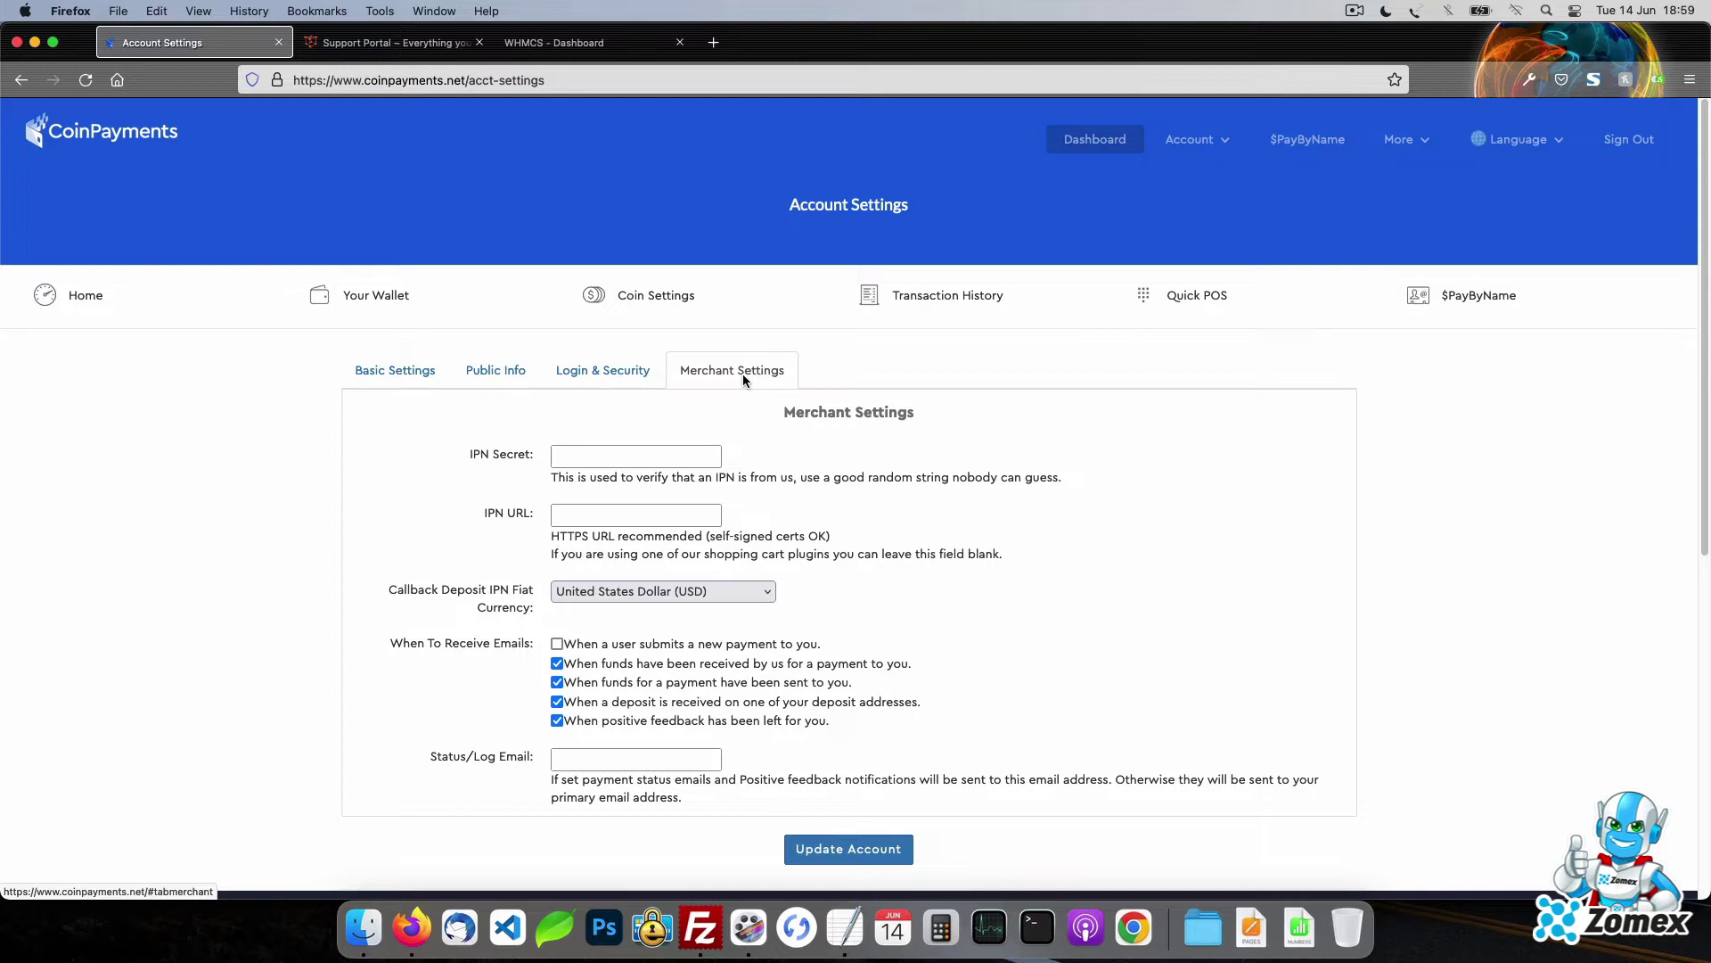
click(698, 453)
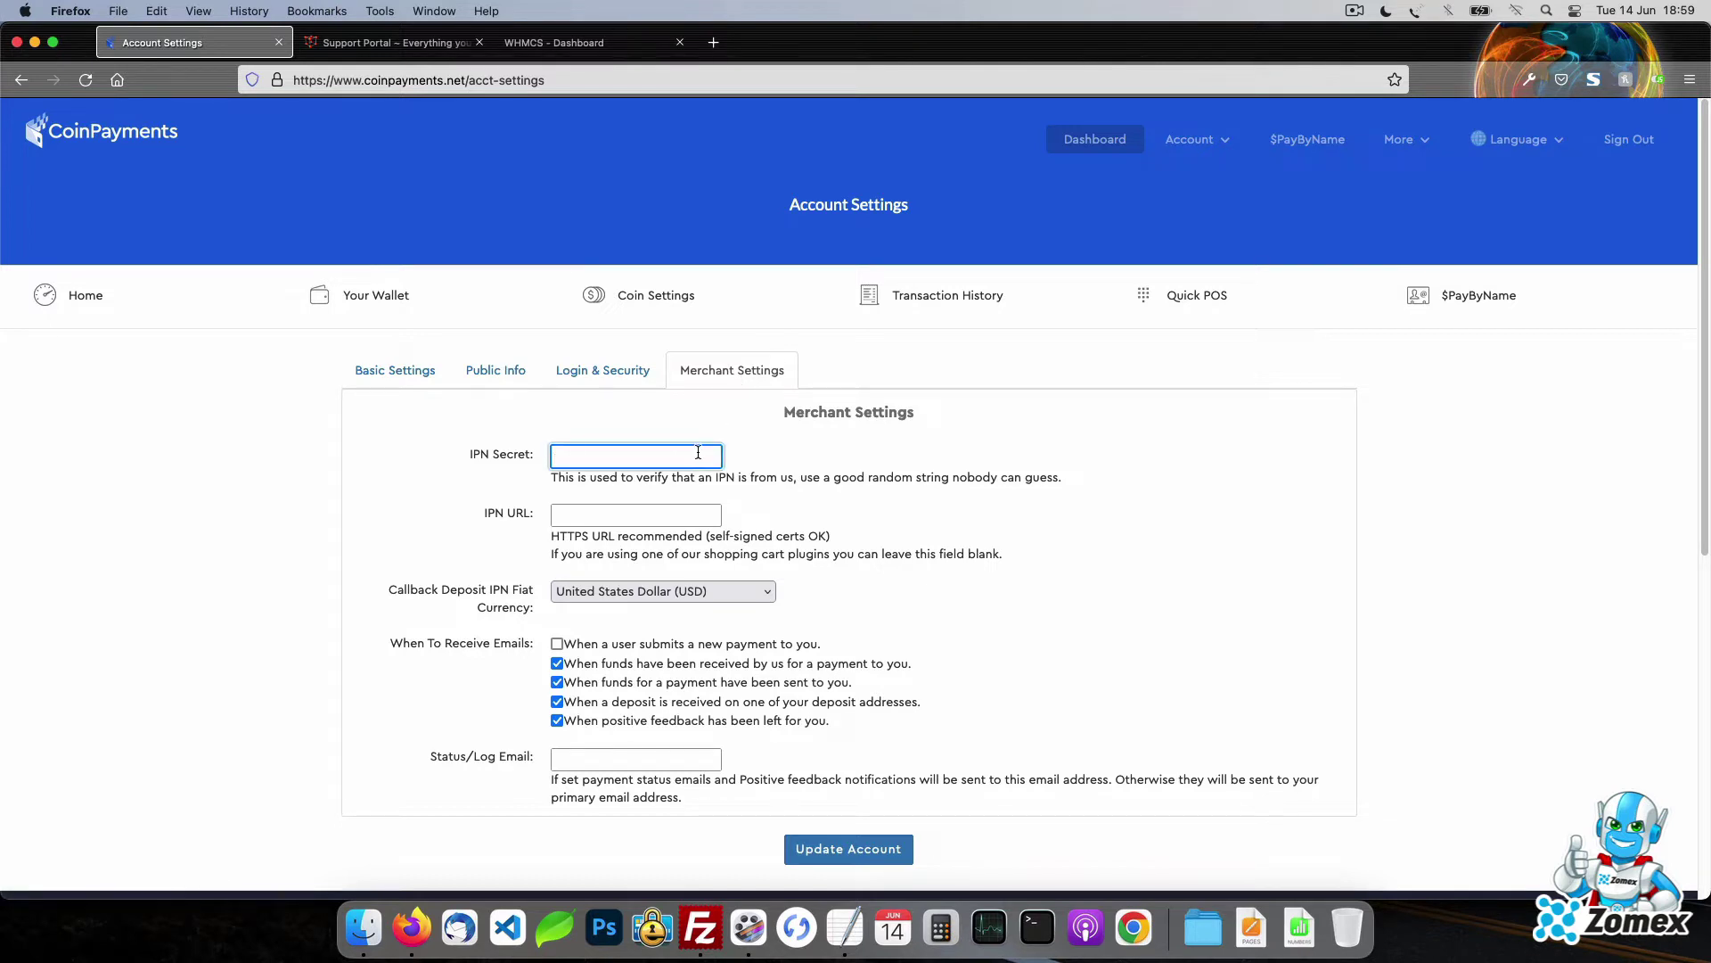
key(super+a)
right_click(621, 453)
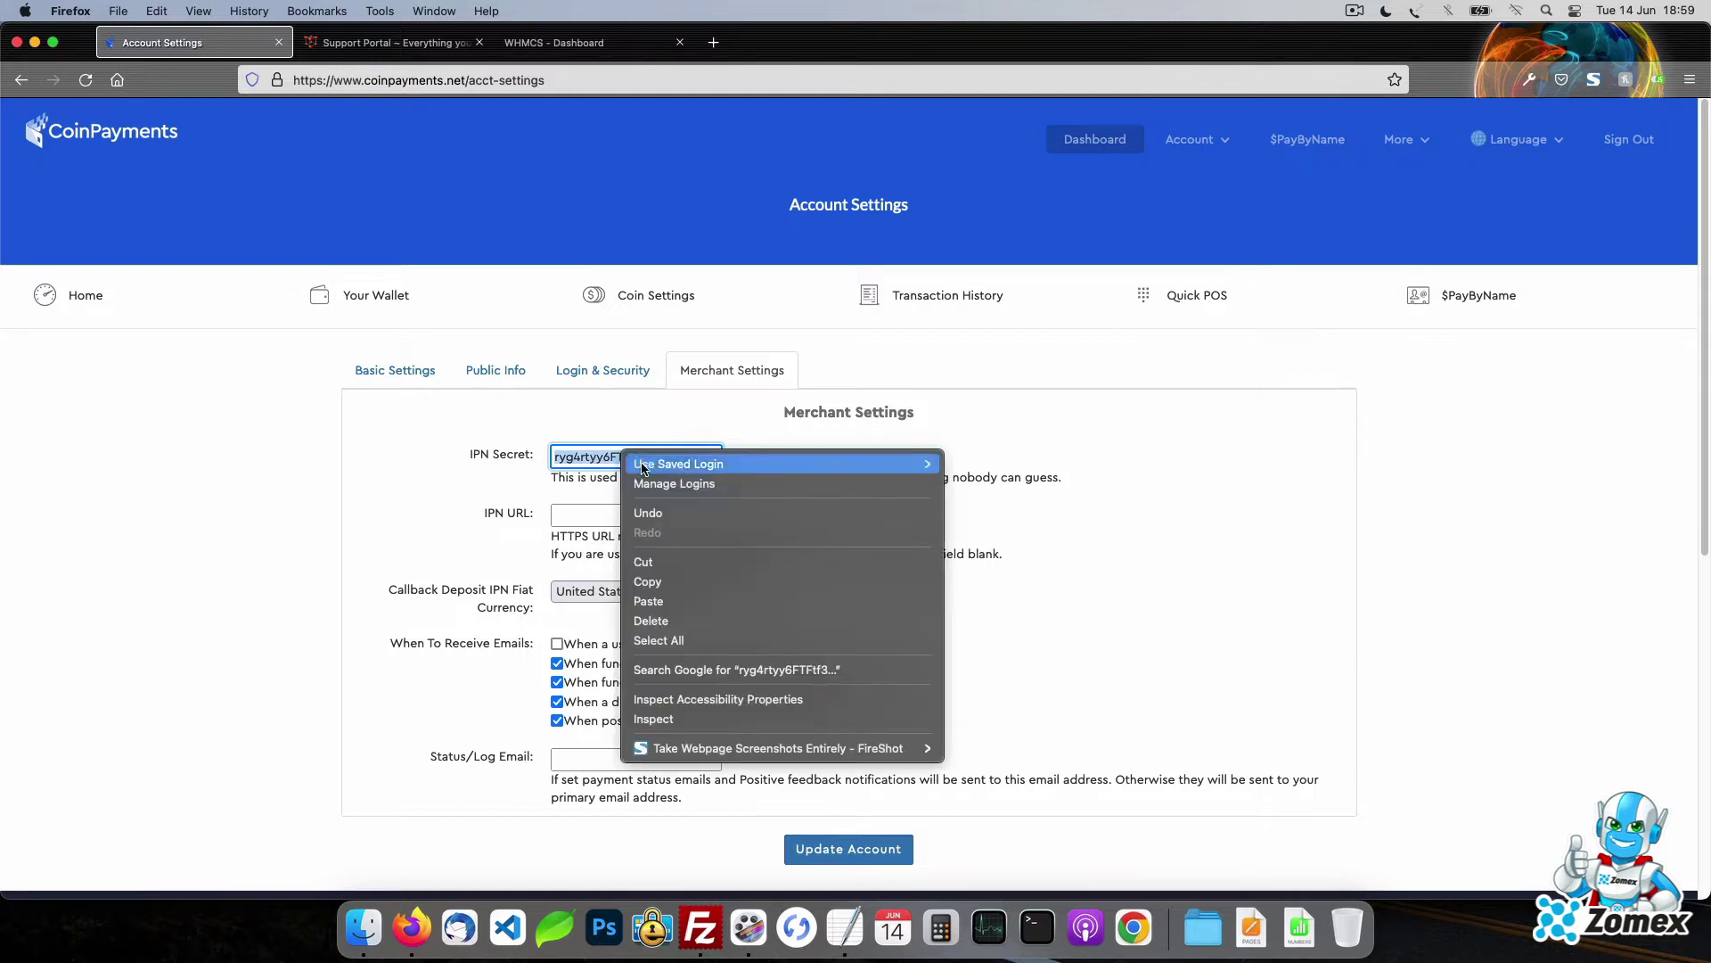
click(668, 577)
click(880, 852)
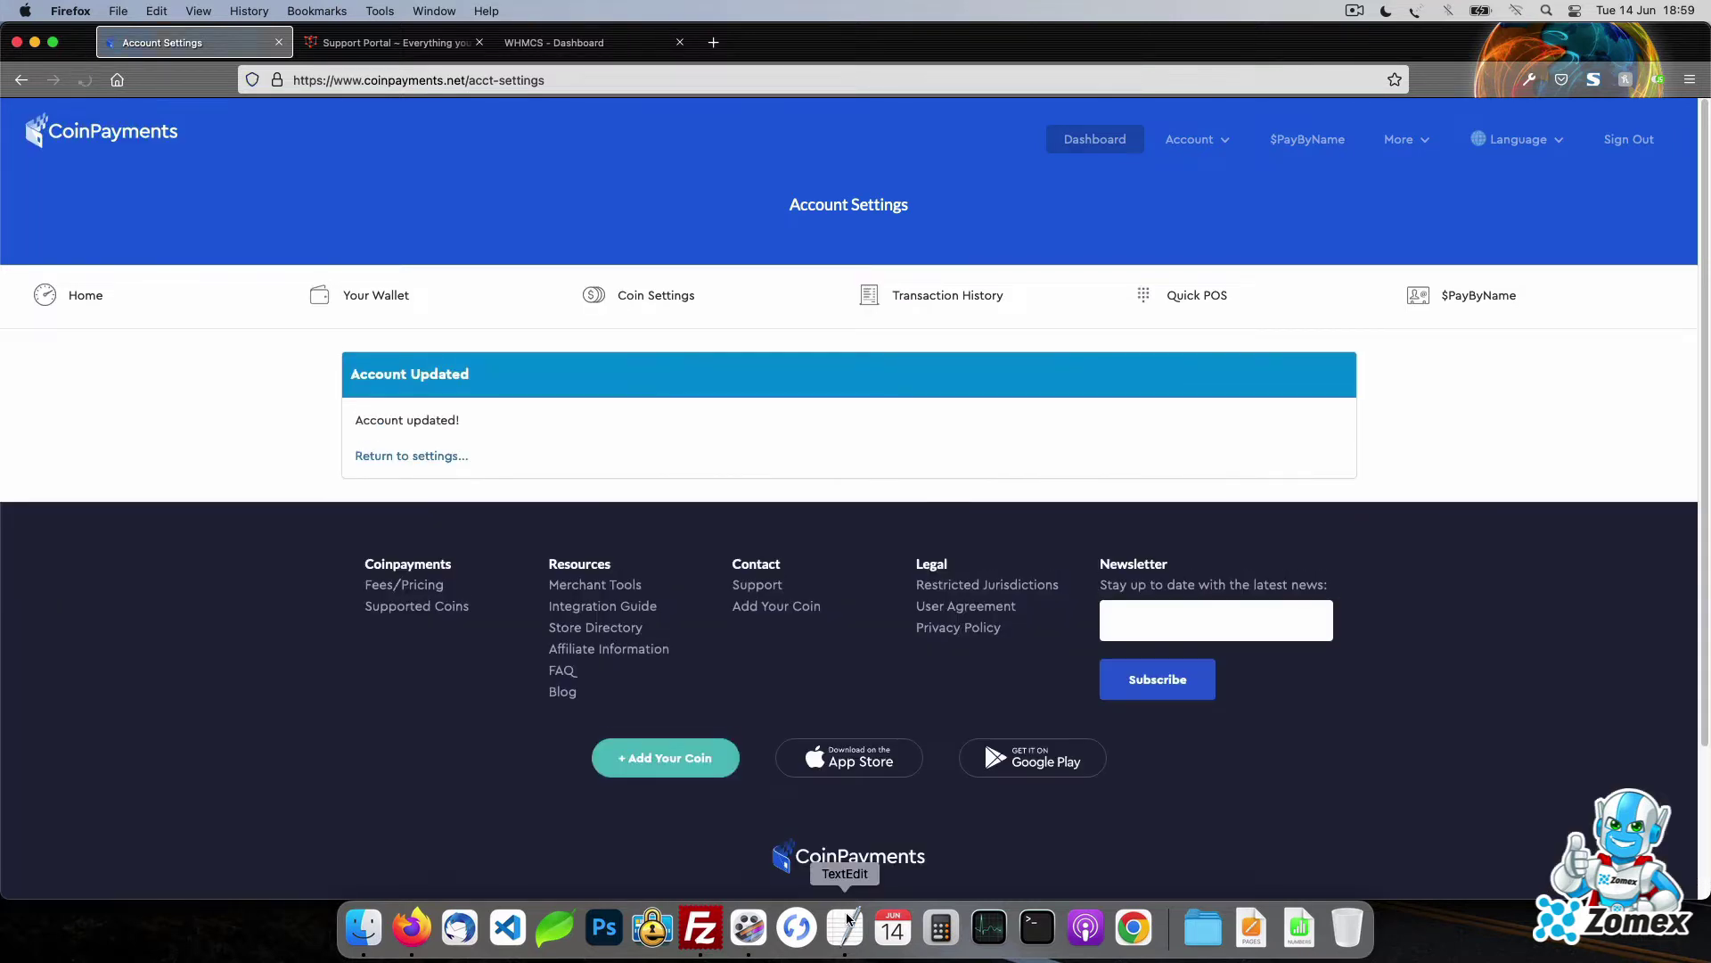
click(845, 927)
key(Return)
key(Return)
key(super+v)
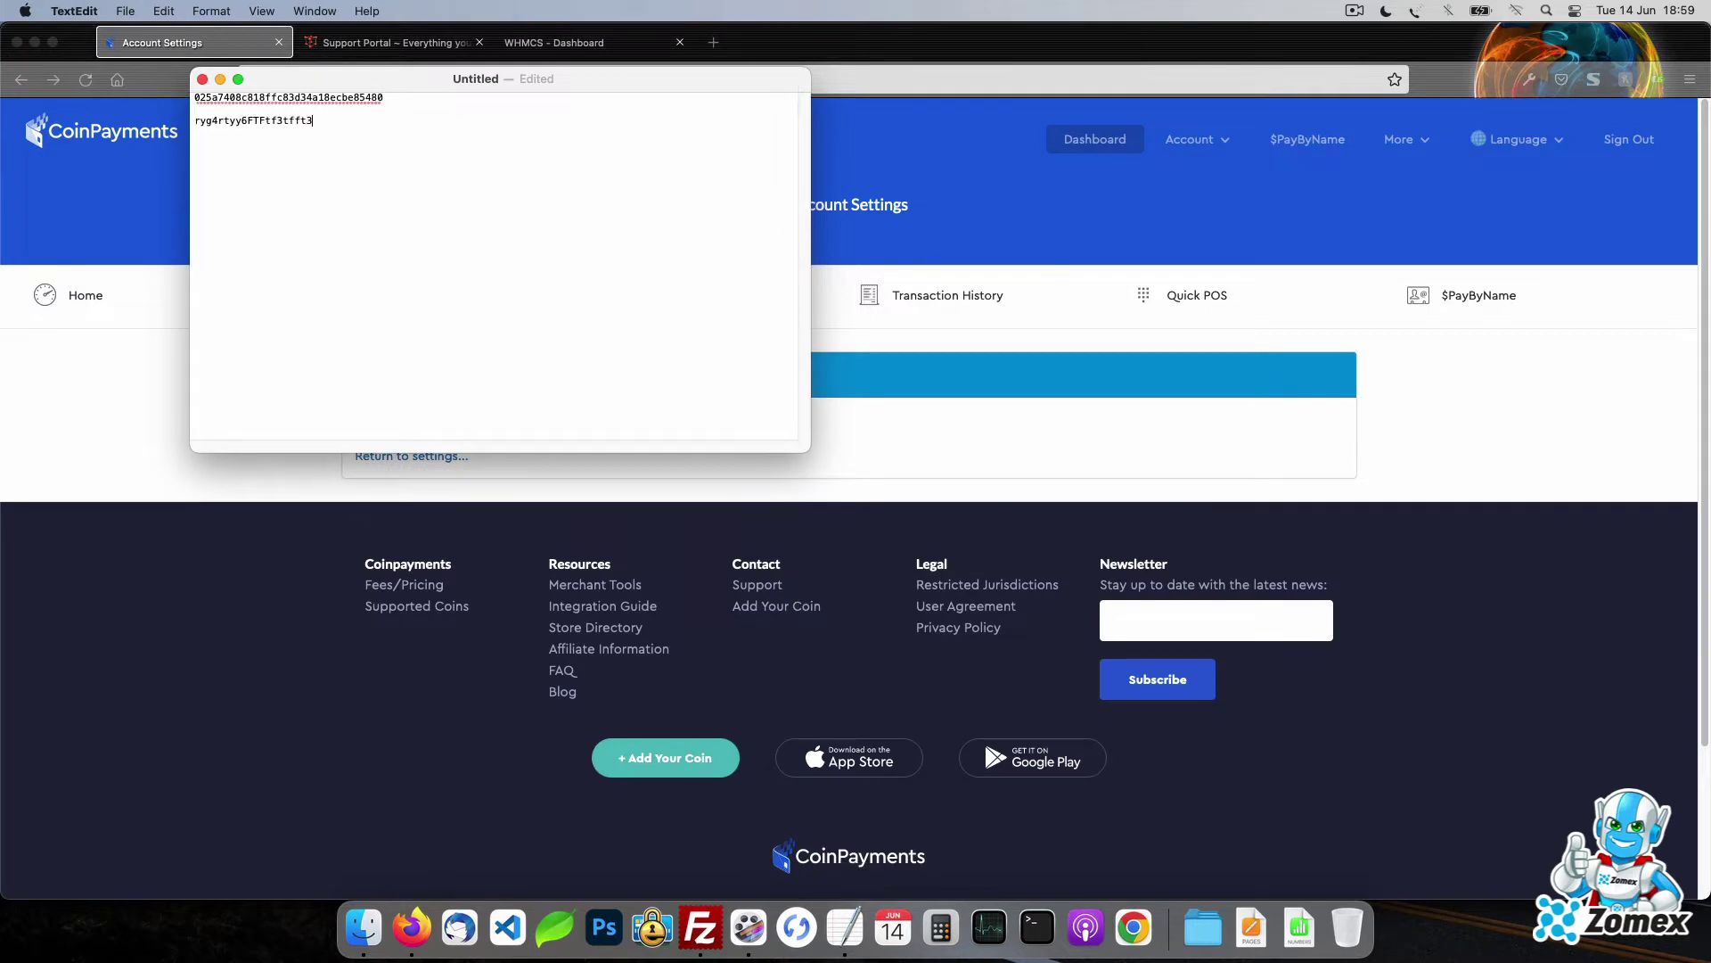
In Coin Acceptance Settings, enable Bitcoin (Lightning Network) and set Bitcoin payouts to To Balance.
click(936, 443)
click(663, 299)
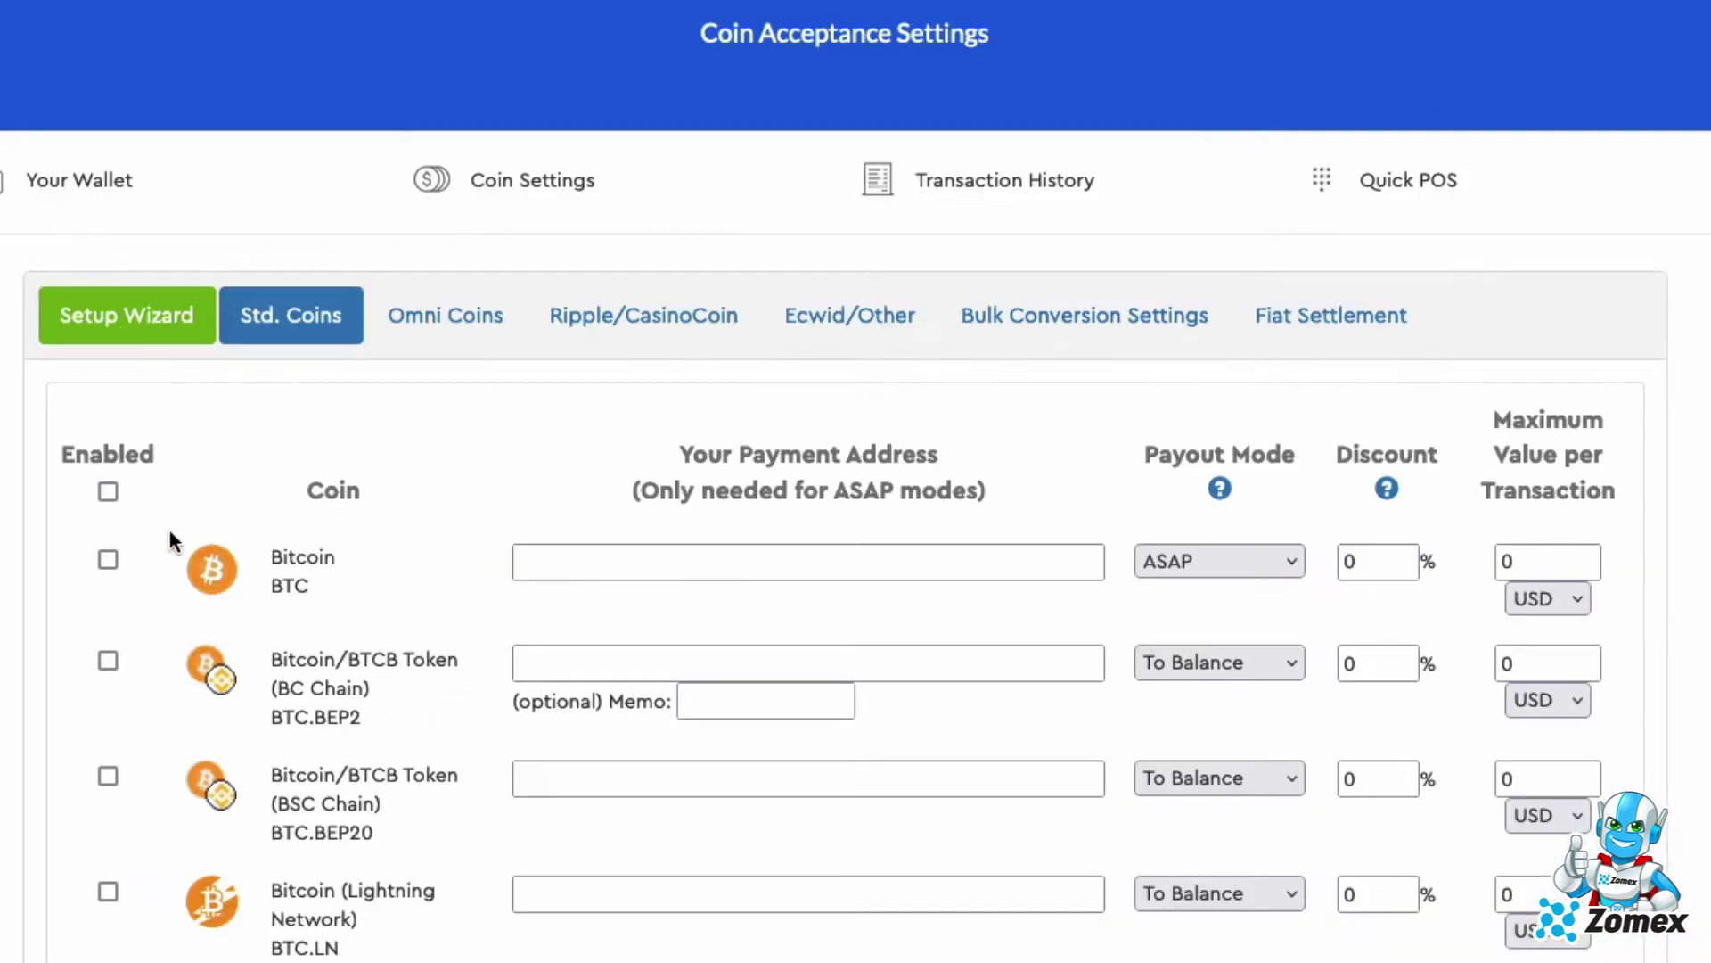
click(108, 891)
click(1242, 560)
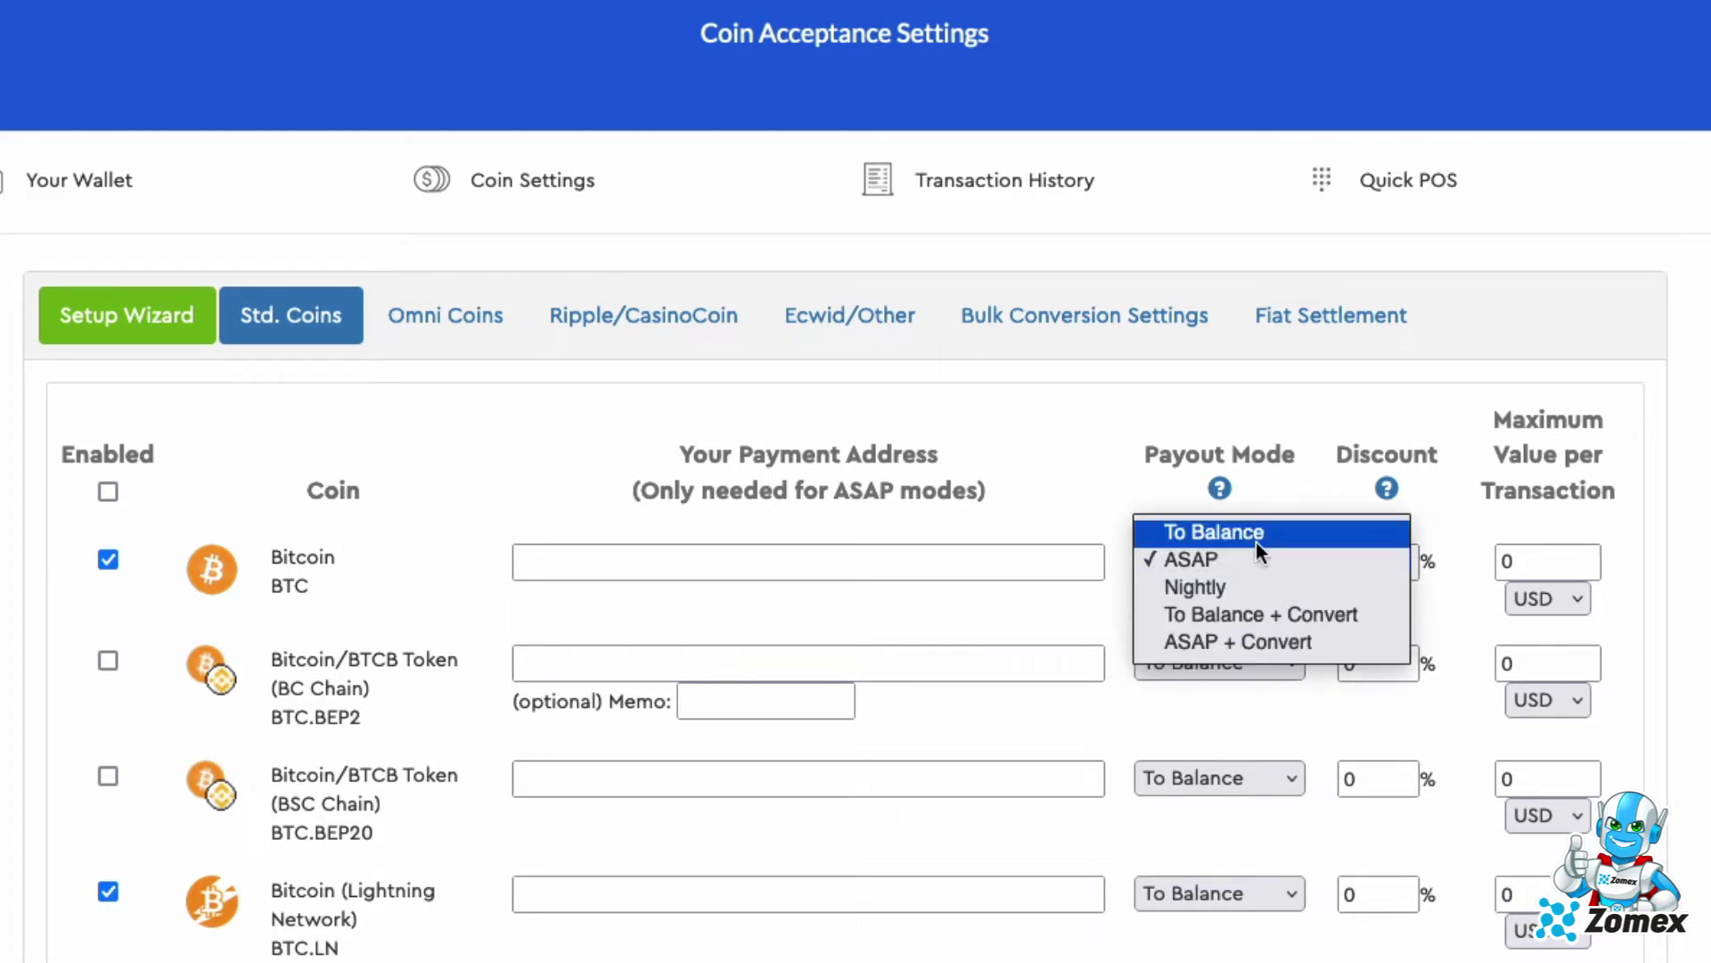
click(1267, 535)
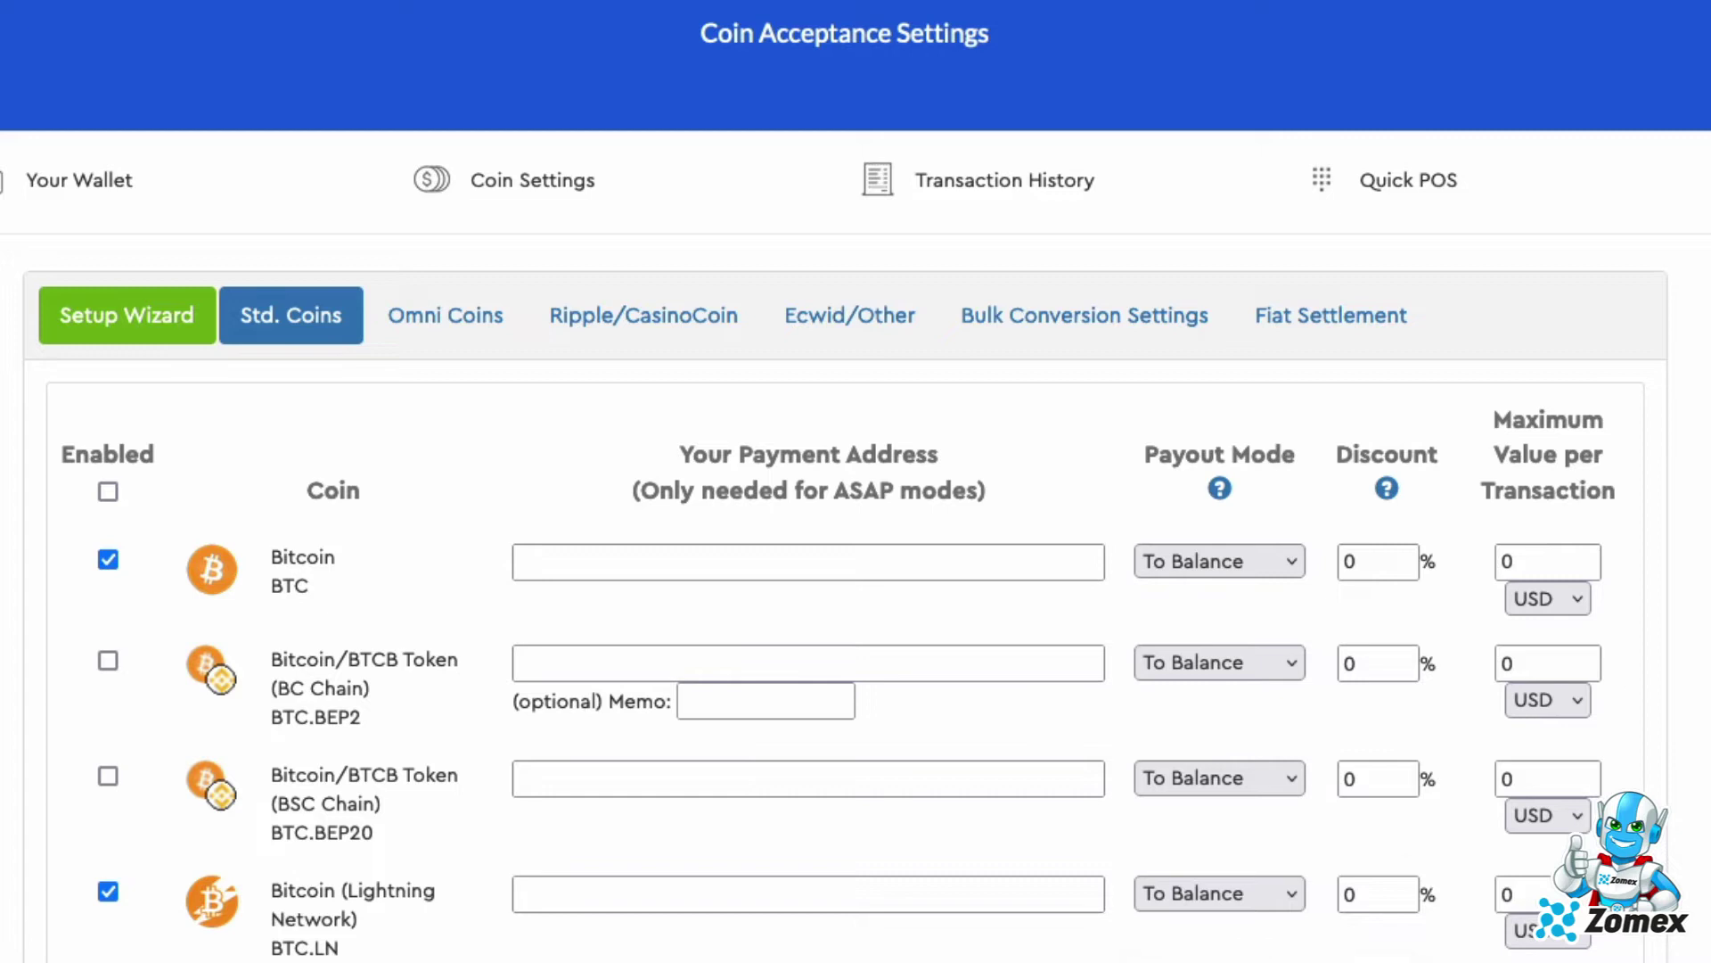
Set Litecoin payouts to To Balance and click Update Coin Preferences.
scroll(1540, 196, down, 12)
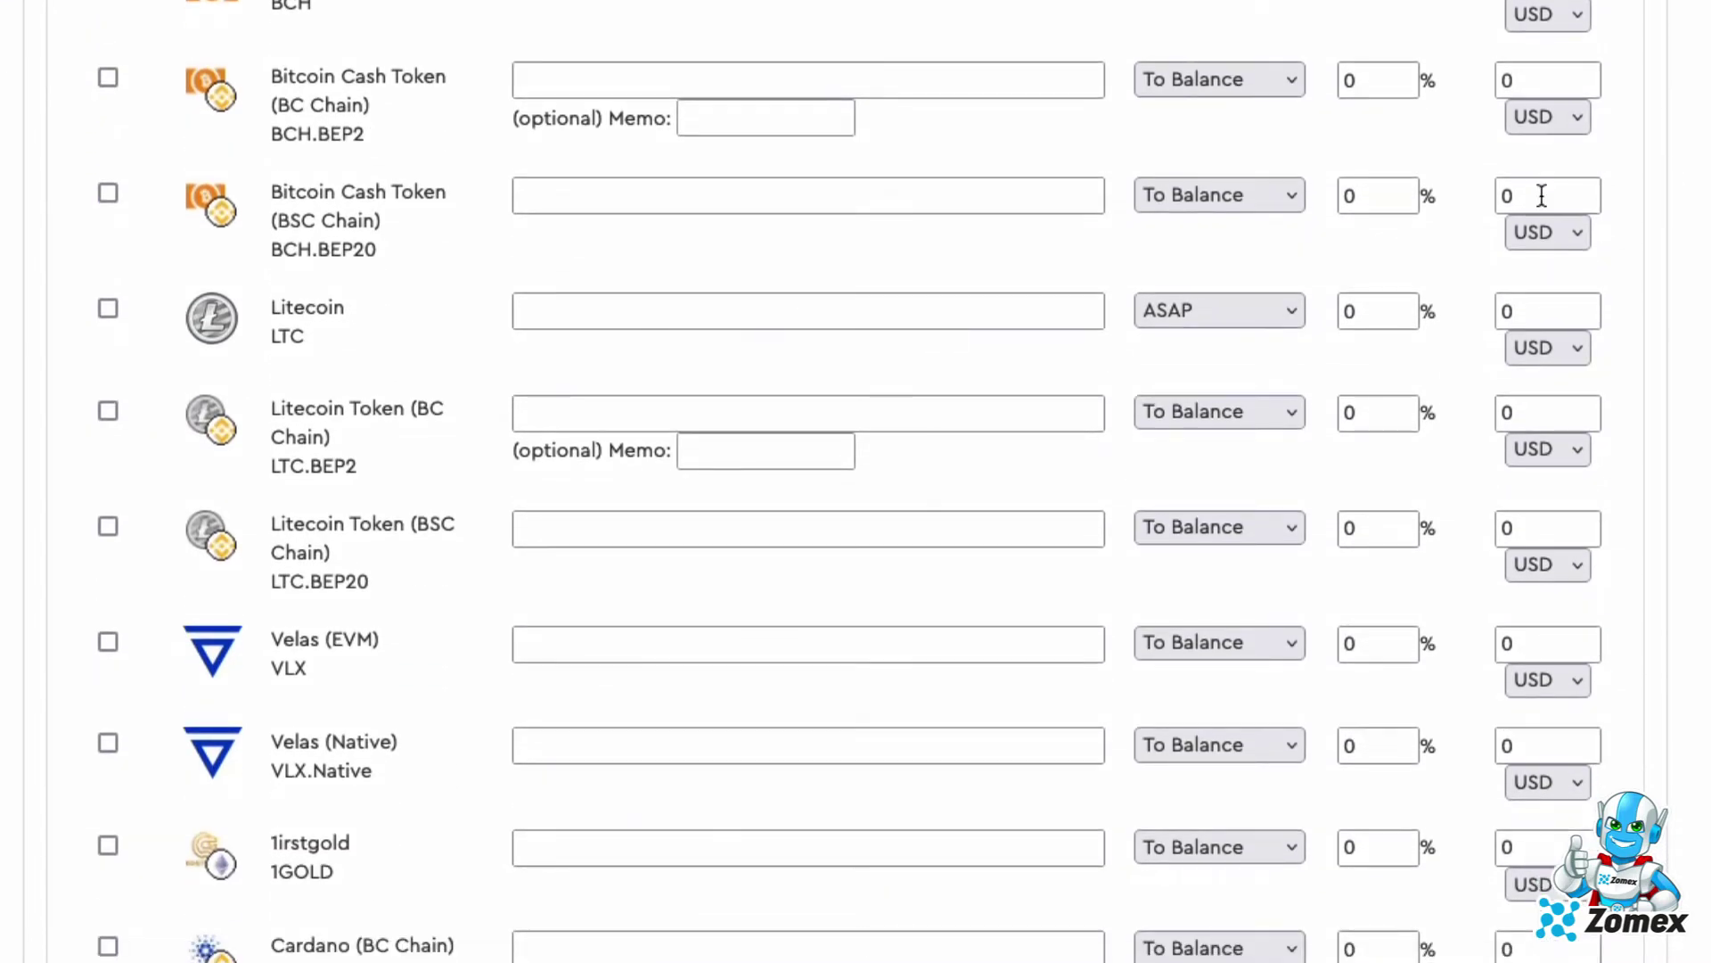
click(1247, 303)
click(1250, 280)
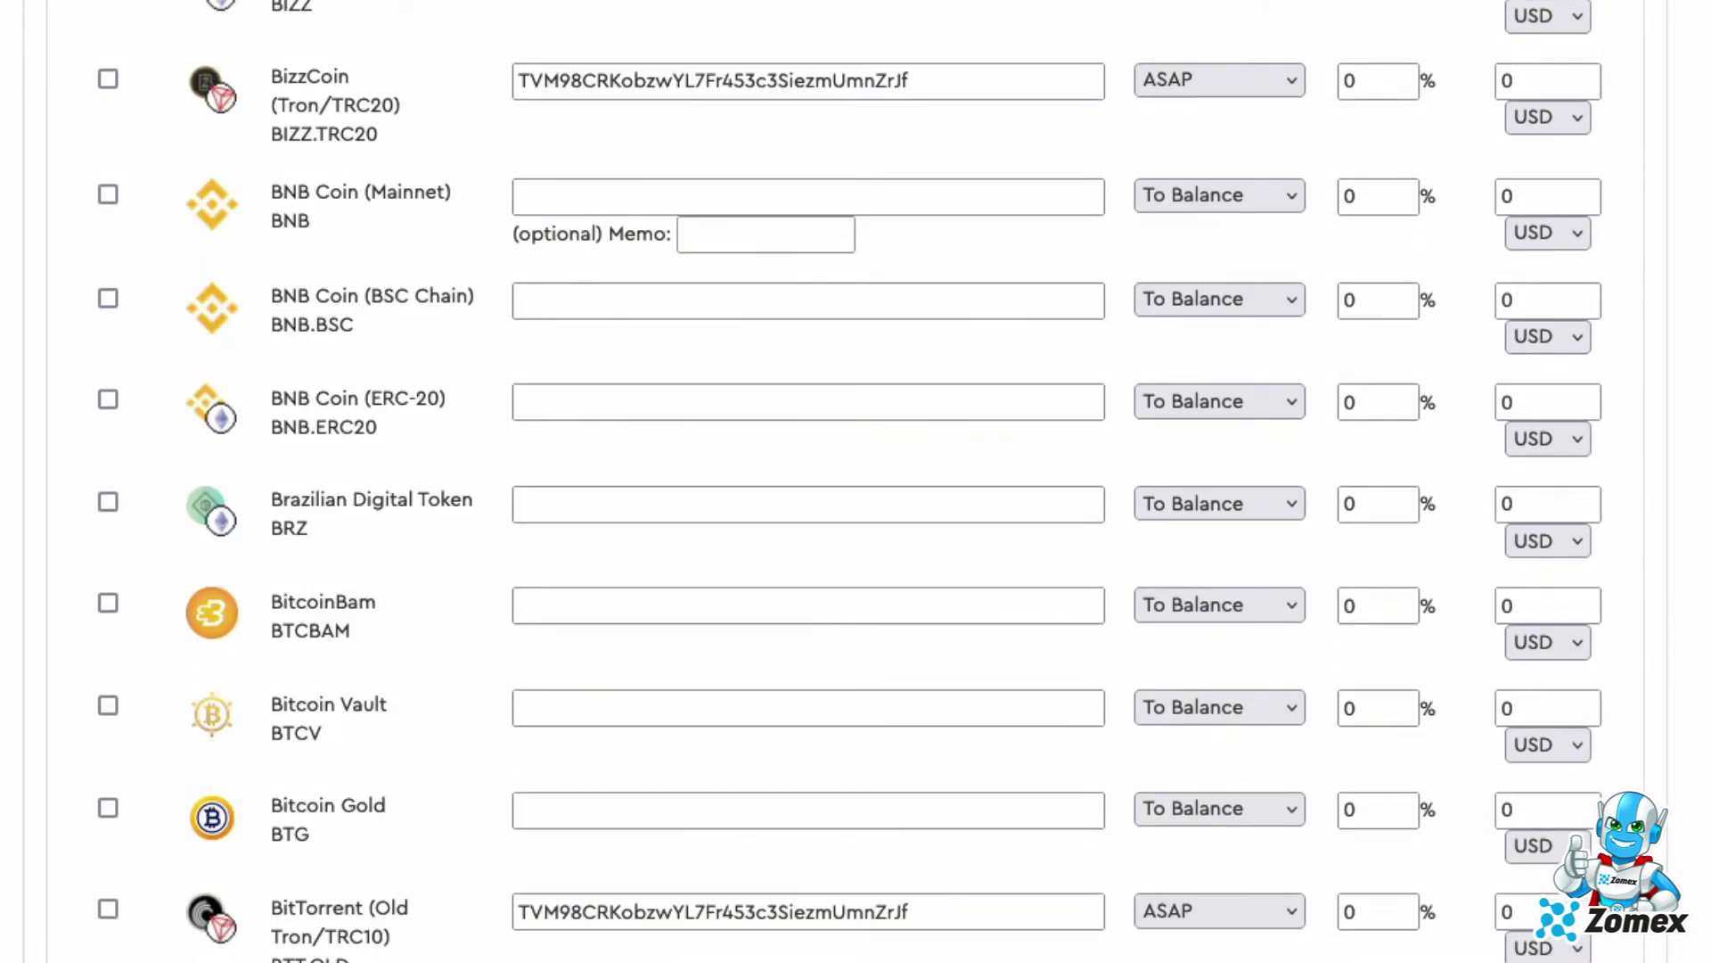
scroll(856, 482, down, 20)
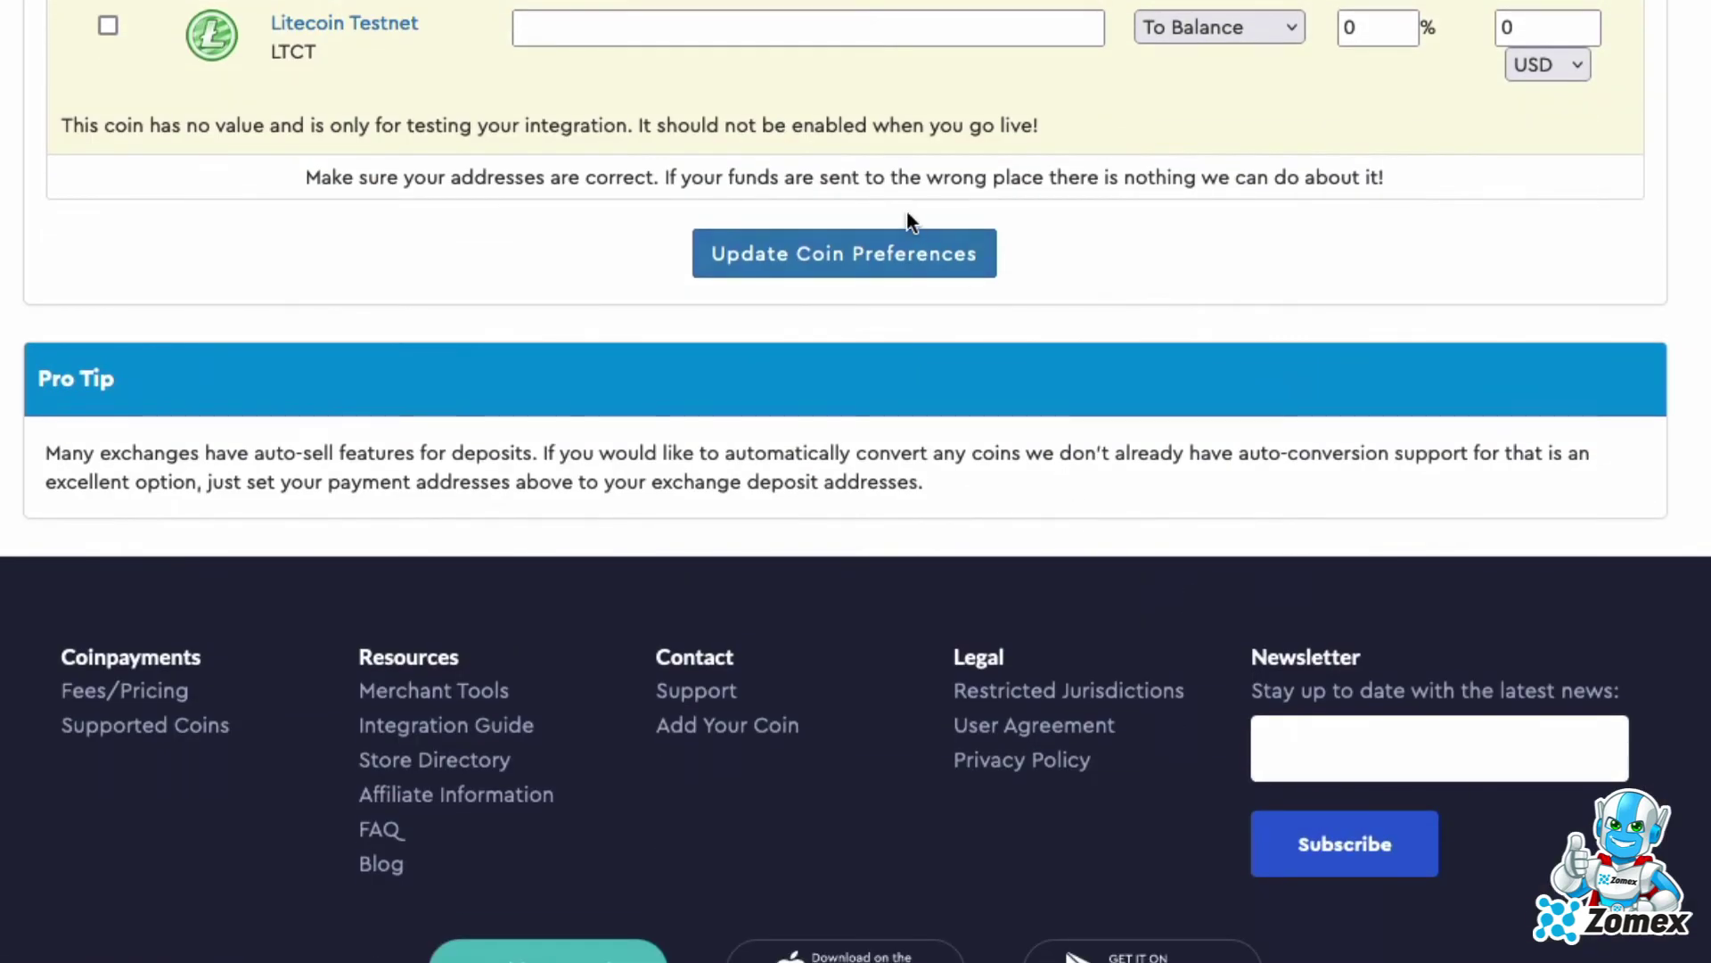
click(882, 262)
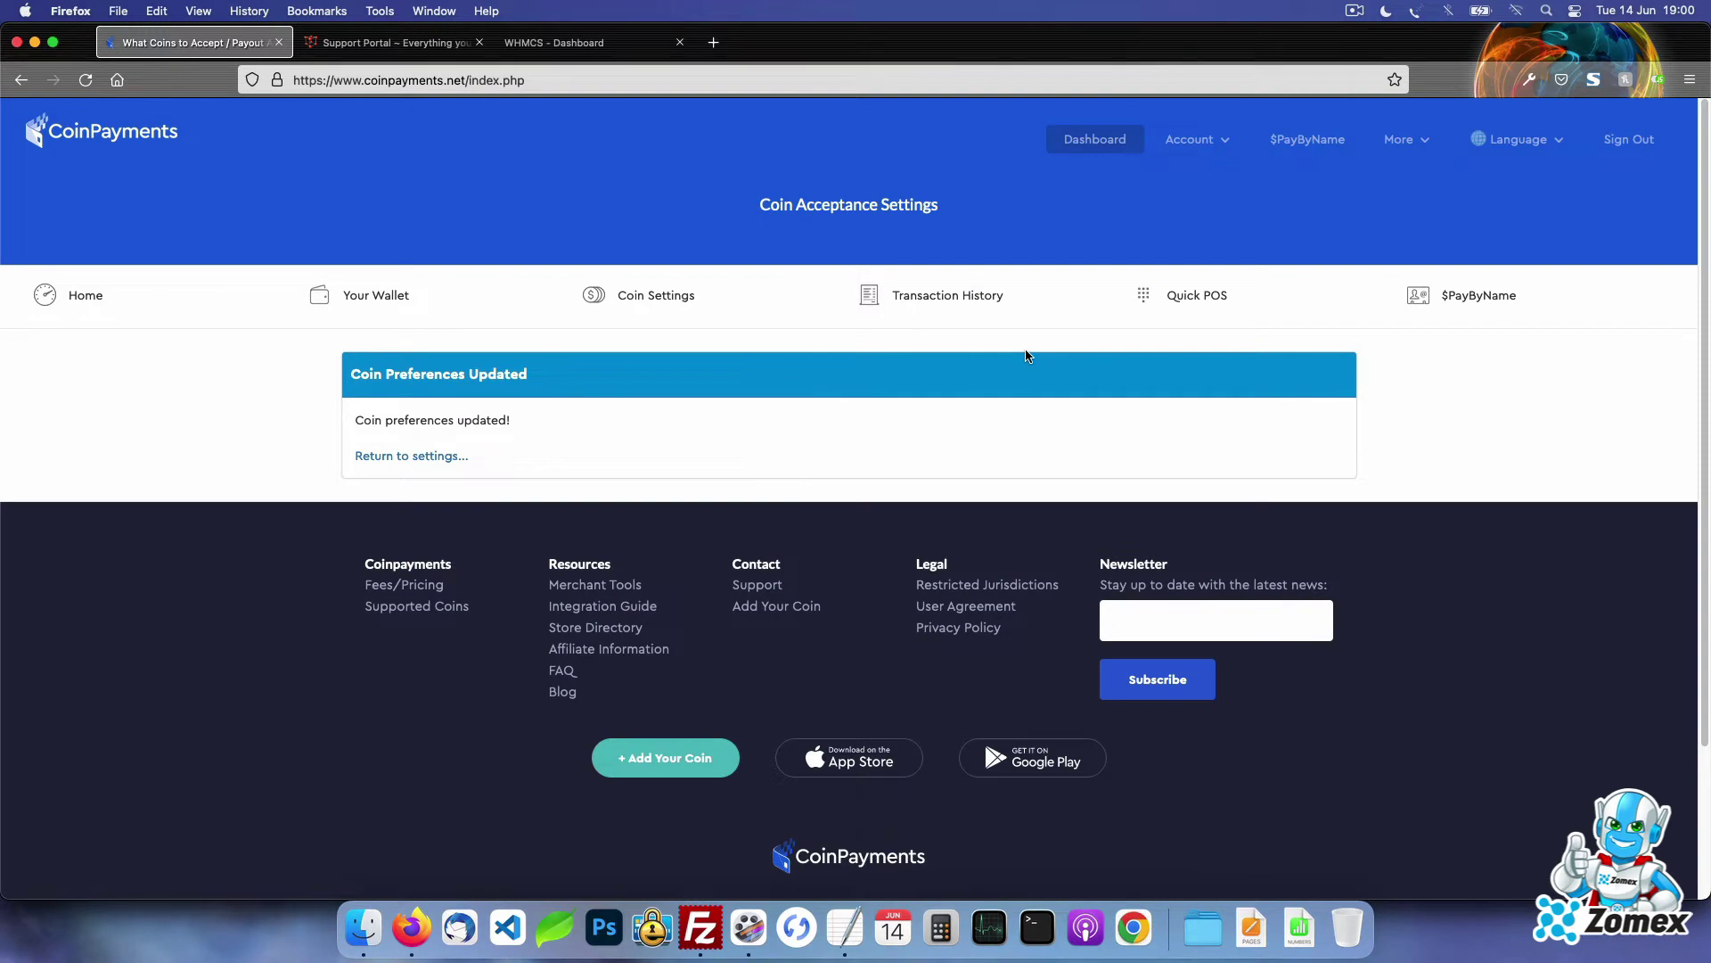
Download whmcs_coinpayments.zip from Merchant Tools > Shopping Cart Plugins.
click(114, 132)
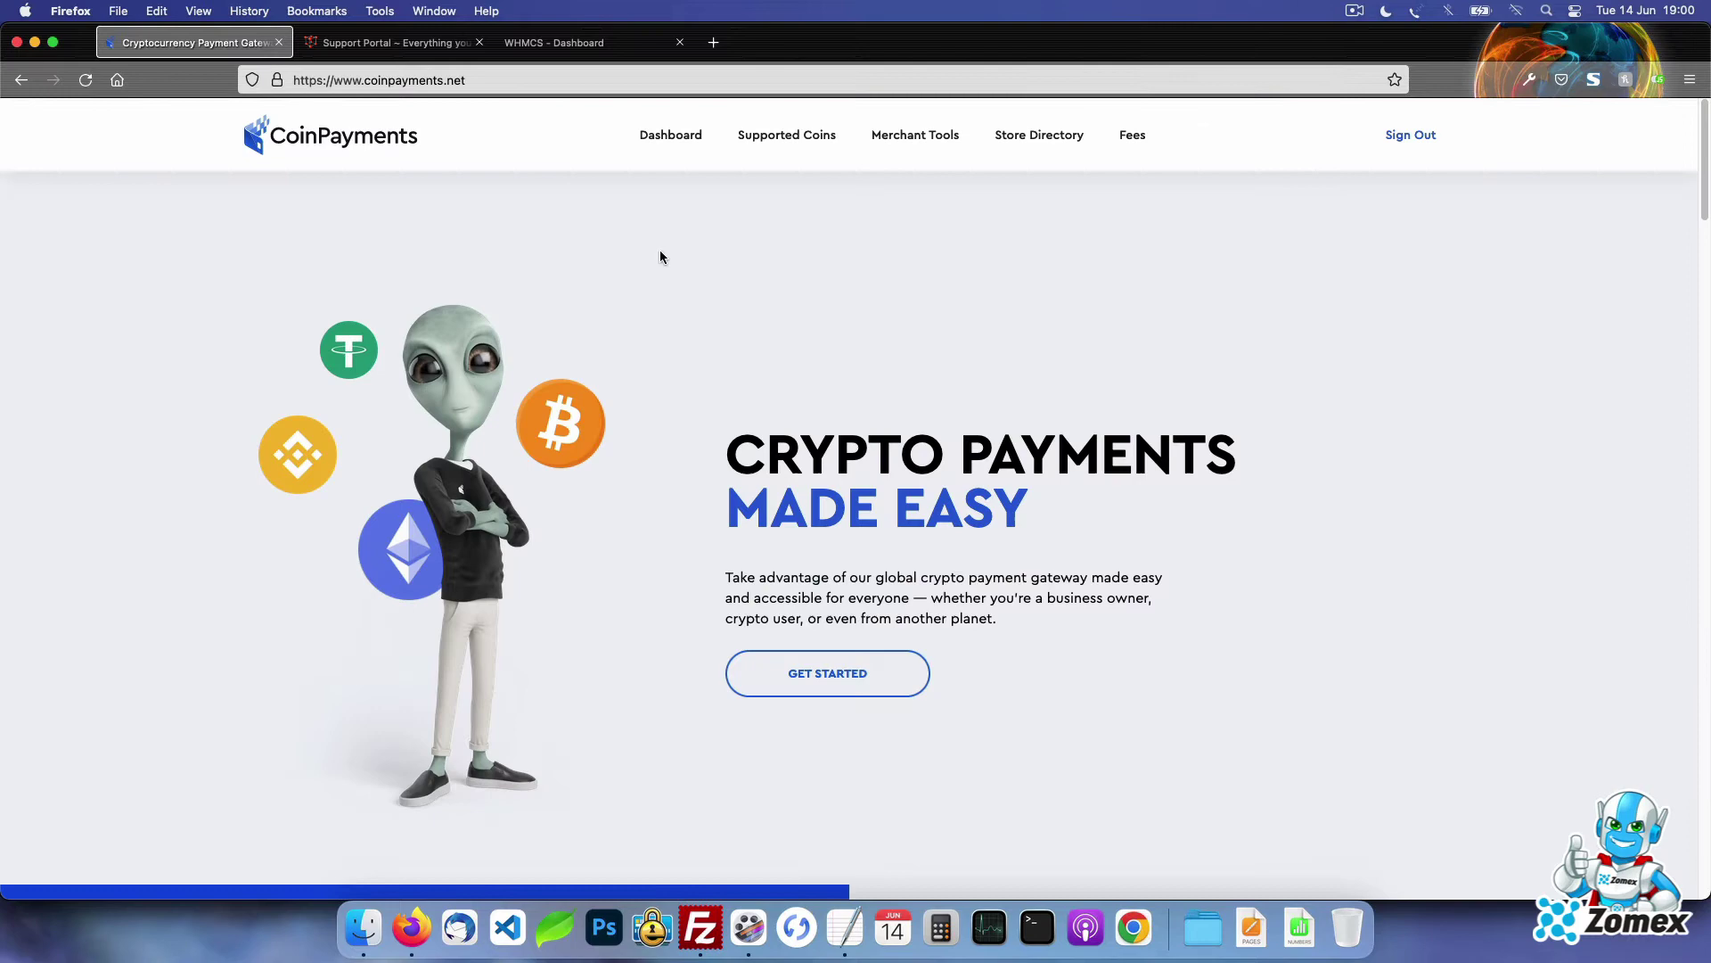
click(923, 138)
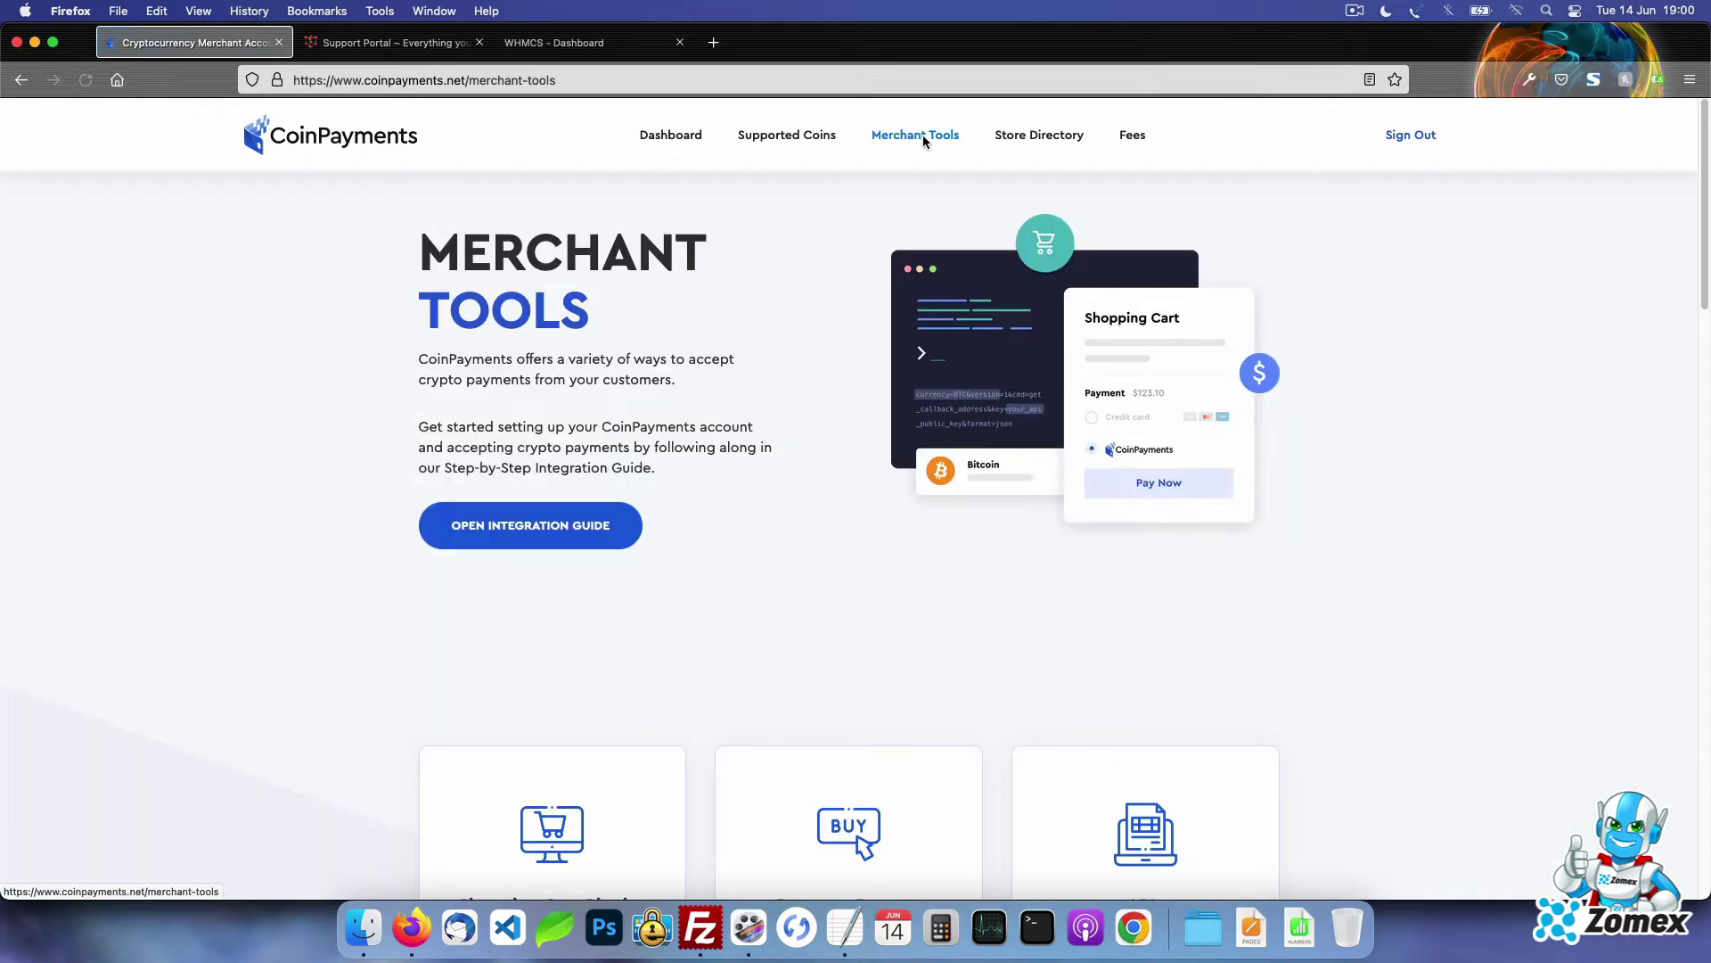
drag(1707, 176, 1709, 339)
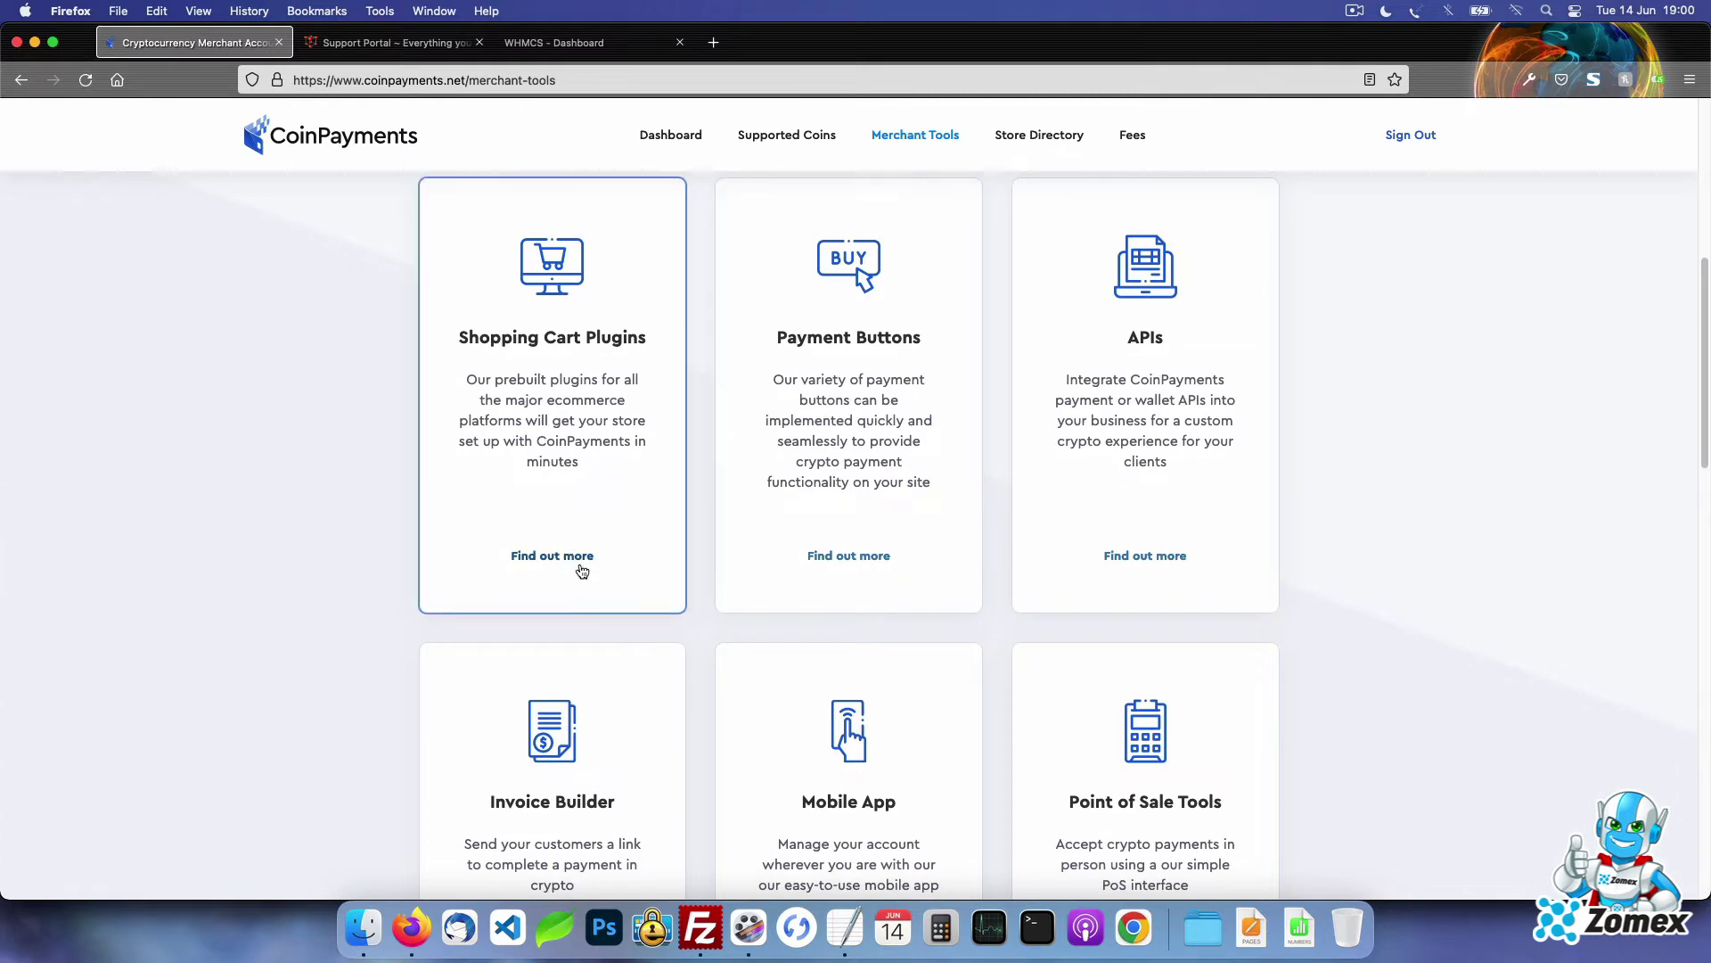
click(568, 556)
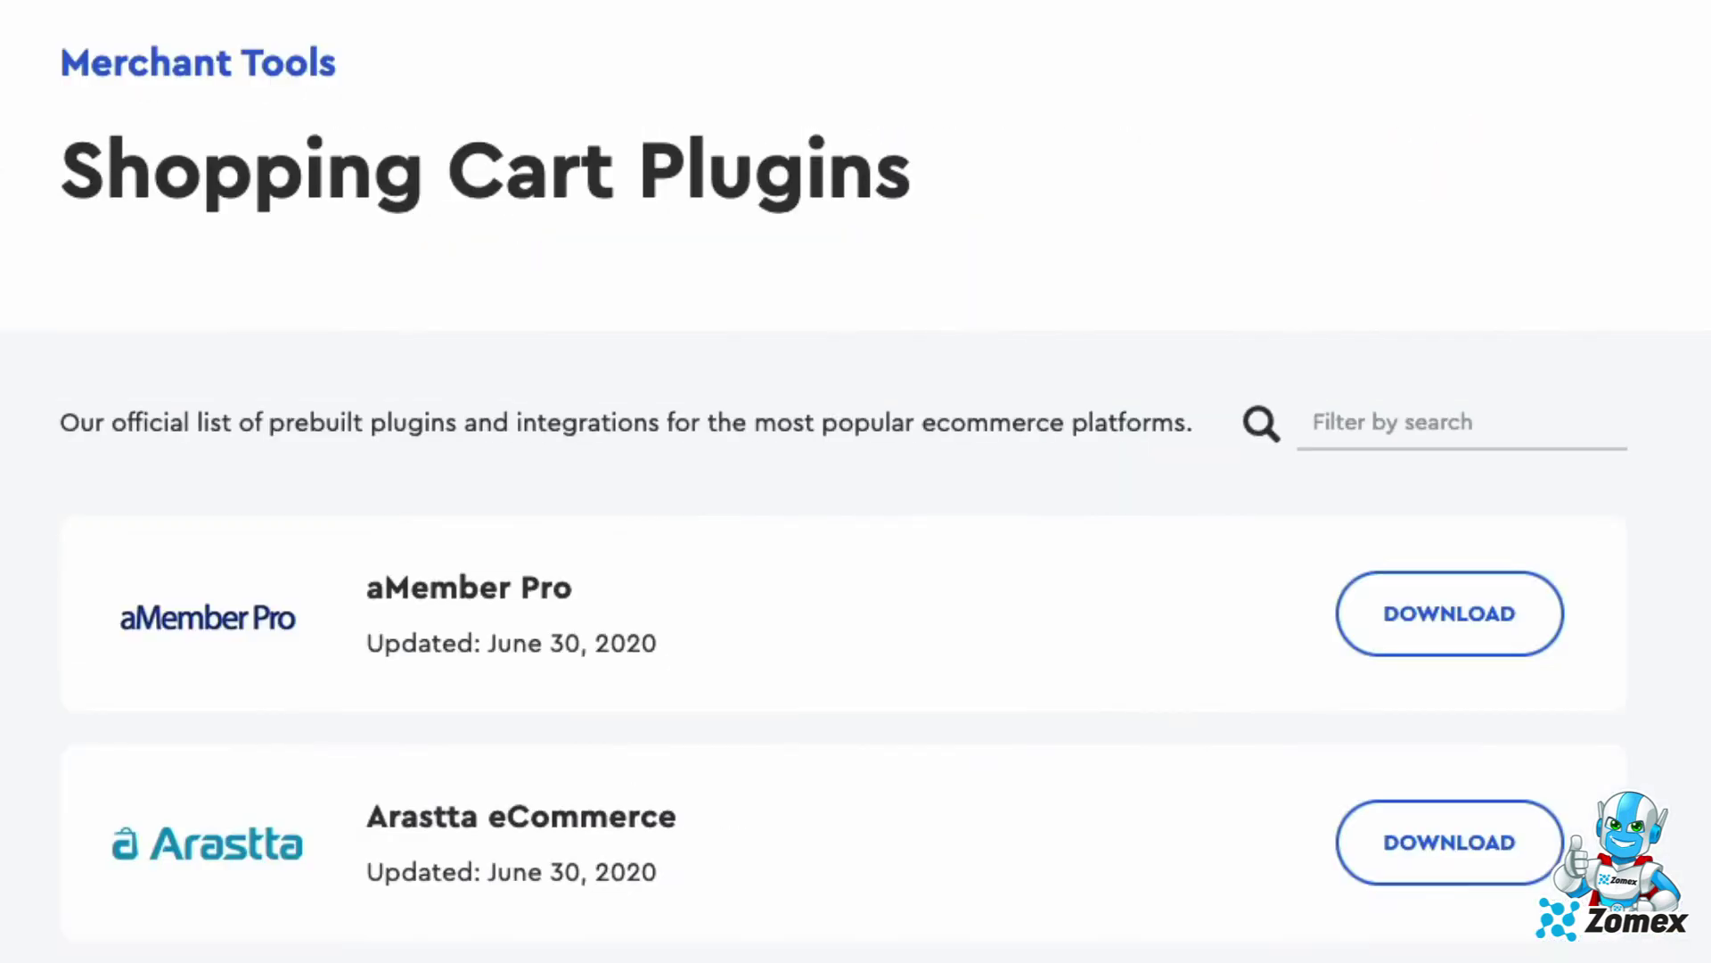
scroll(856, 535, down, 20)
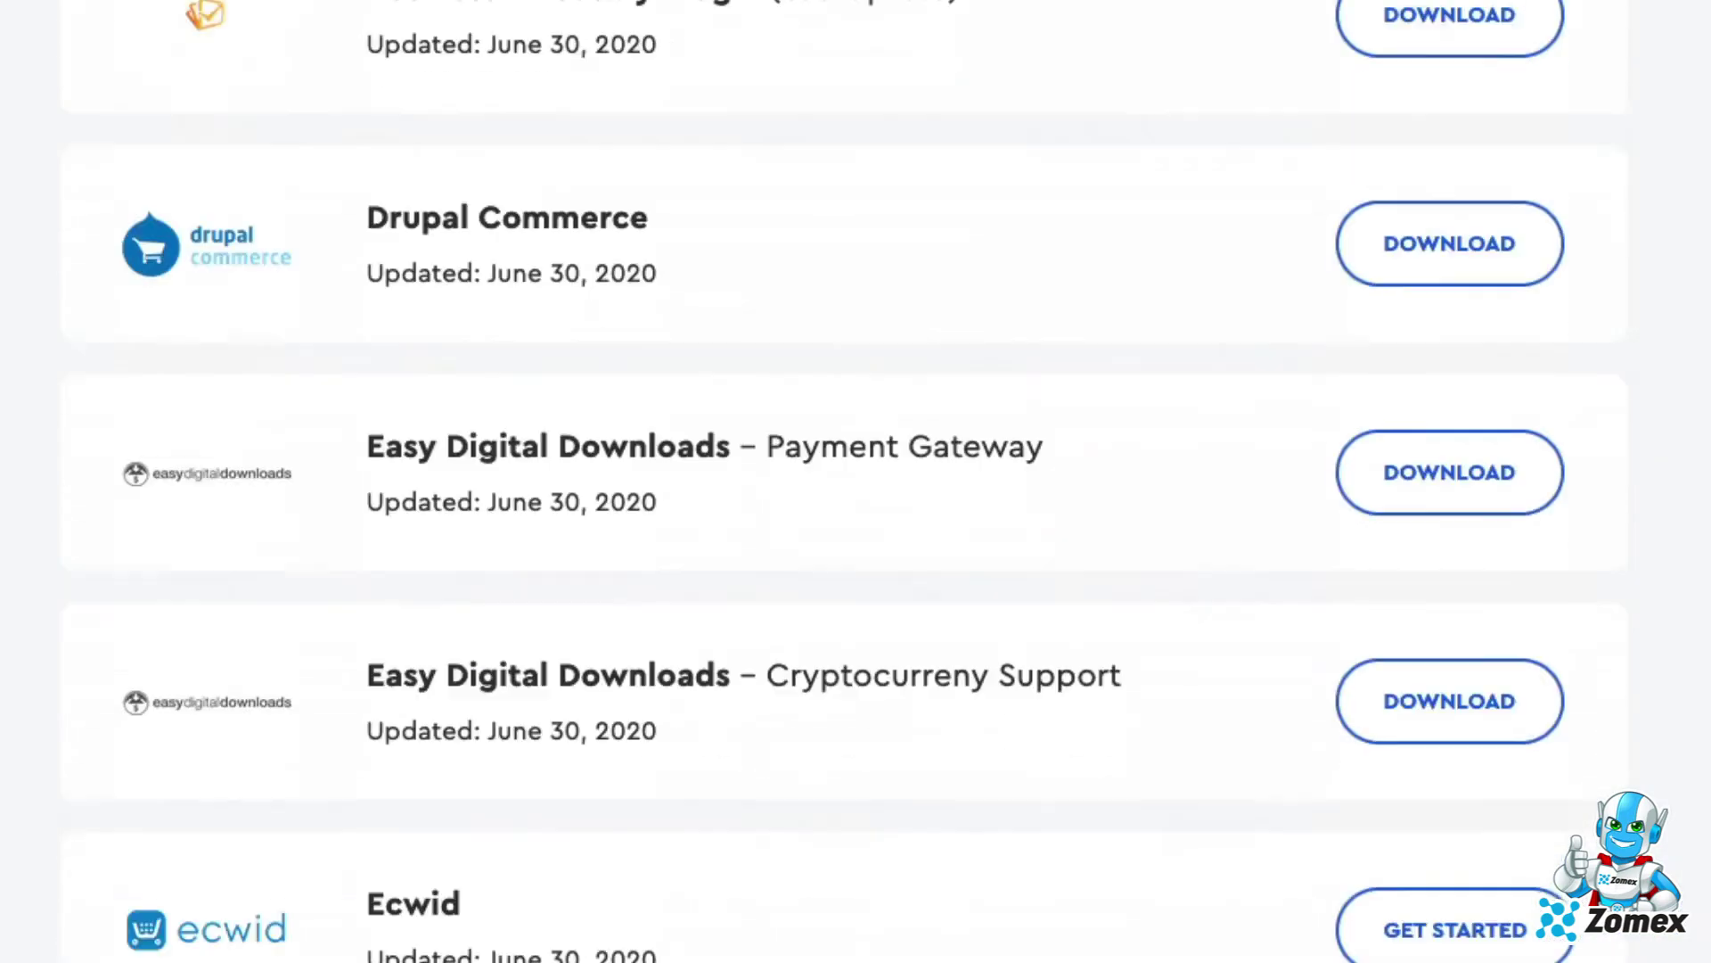
scroll(856, 482, down, 20)
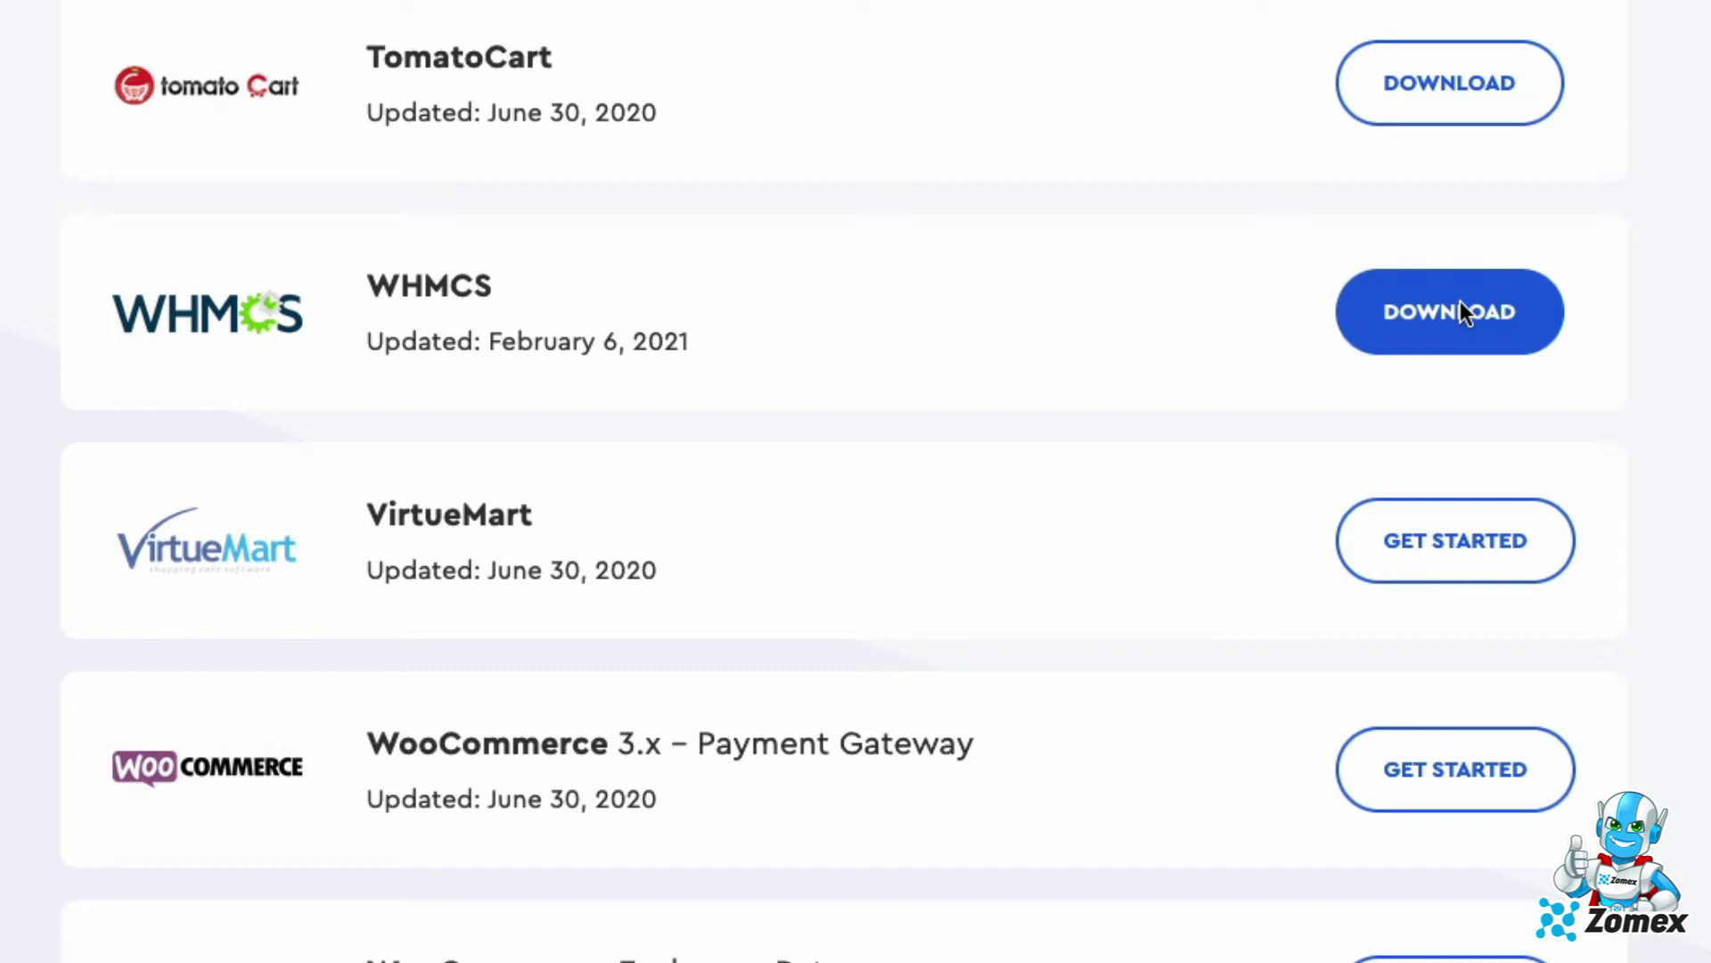
click(1460, 307)
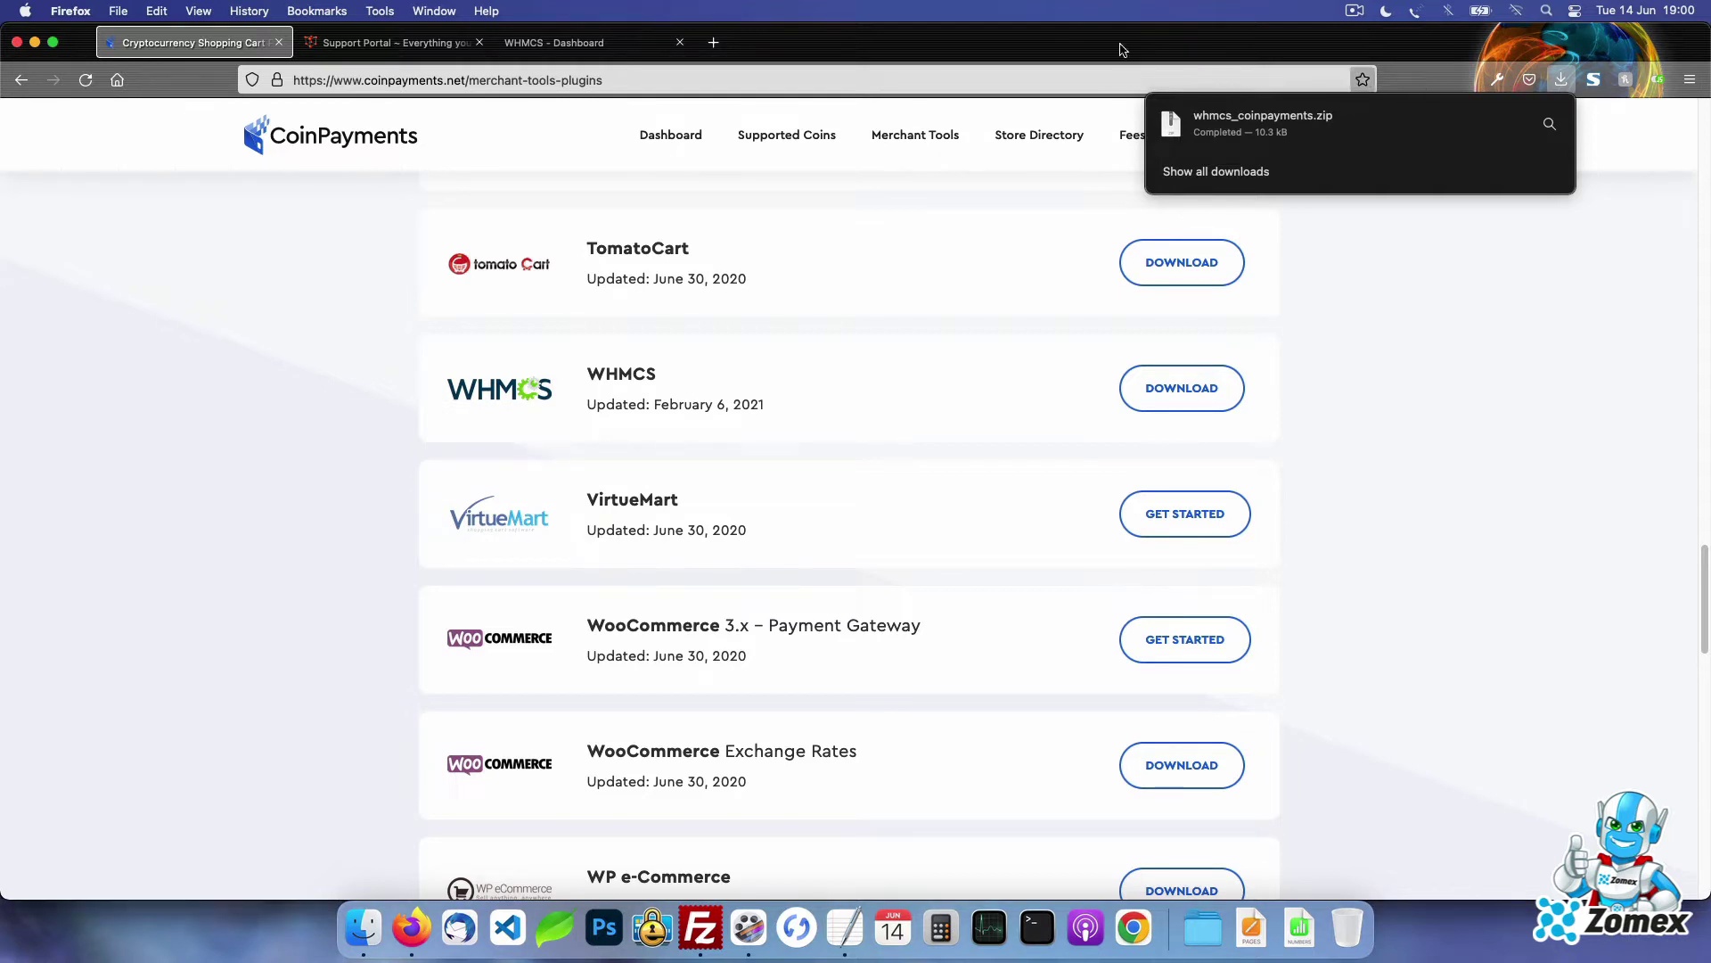
Extract whmcs_coinpayments.zip on the desktop into a whmcs_coinpayments folder.
click(34, 42)
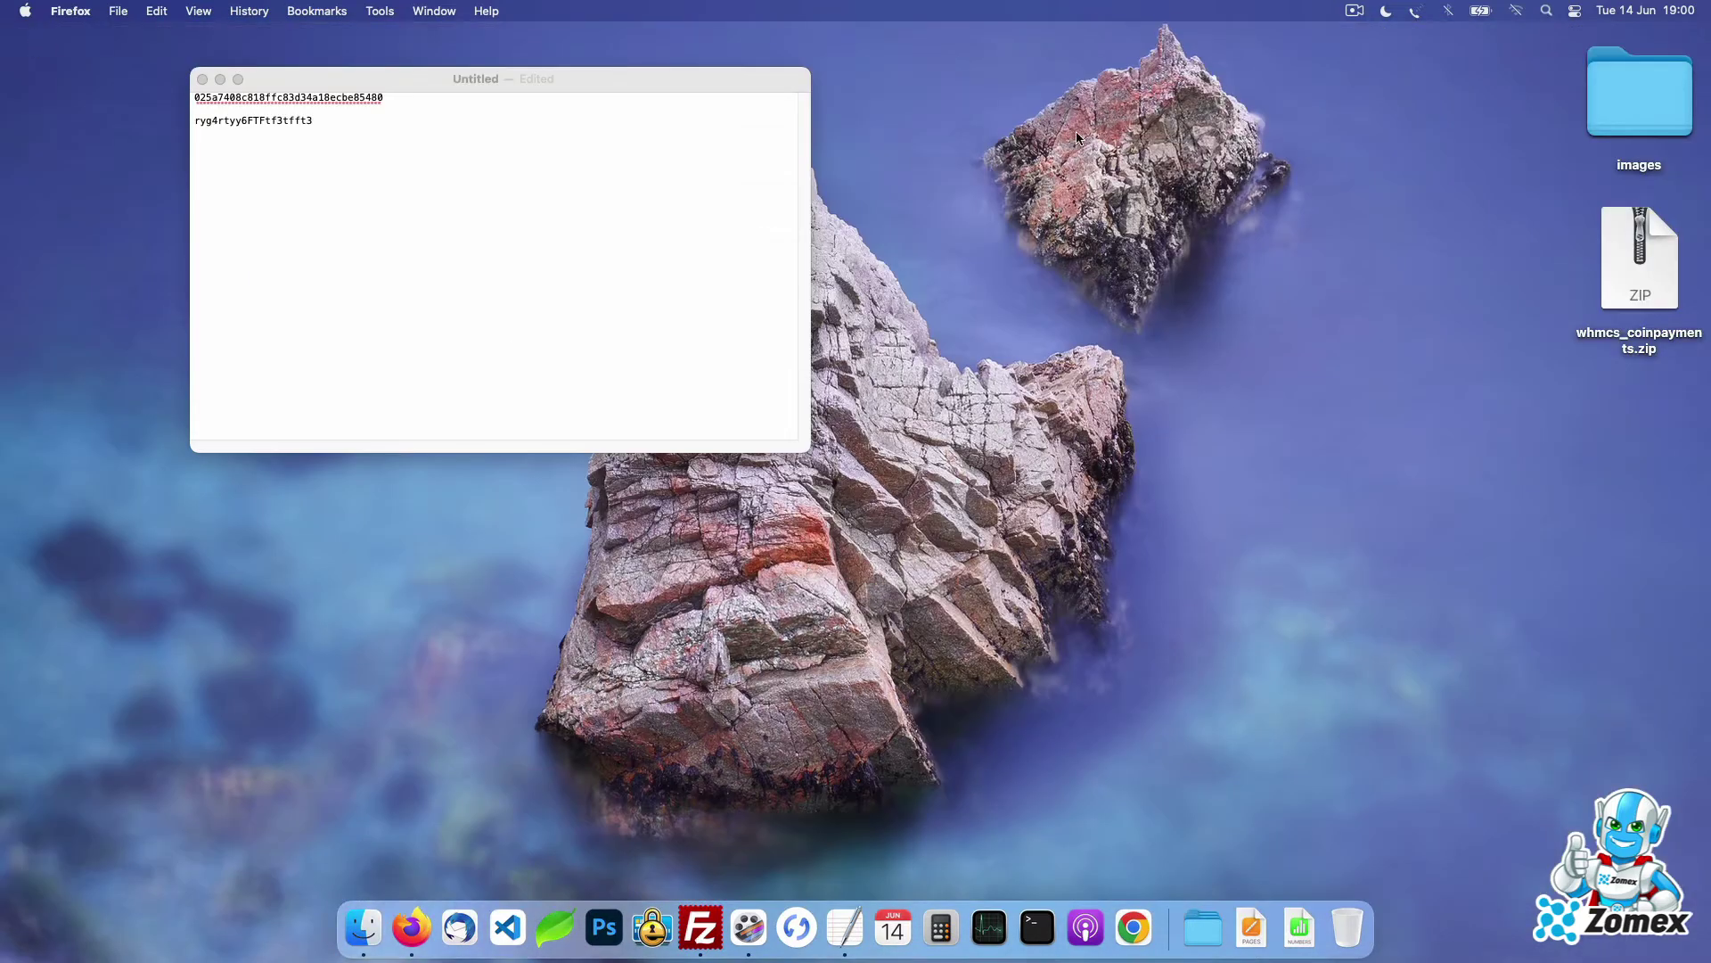
click(1625, 276)
double_click(1625, 276)
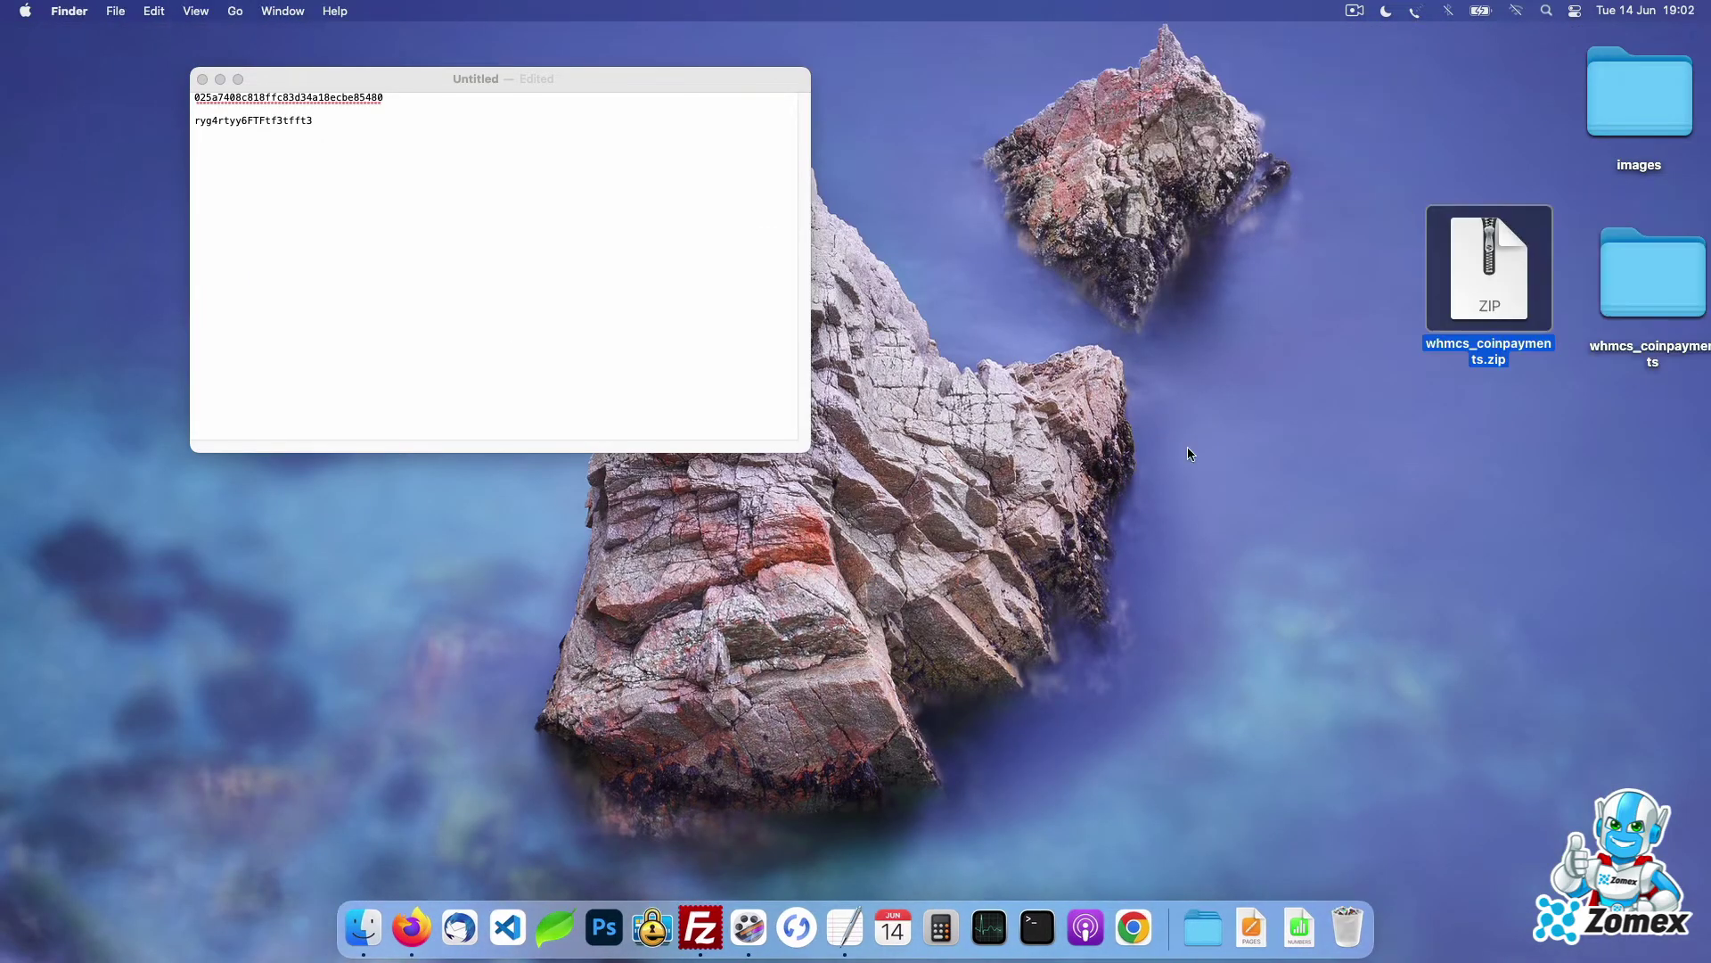
Refresh FileZilla's local pane so the extracted whmcs_coinpayments folder appears.
click(702, 927)
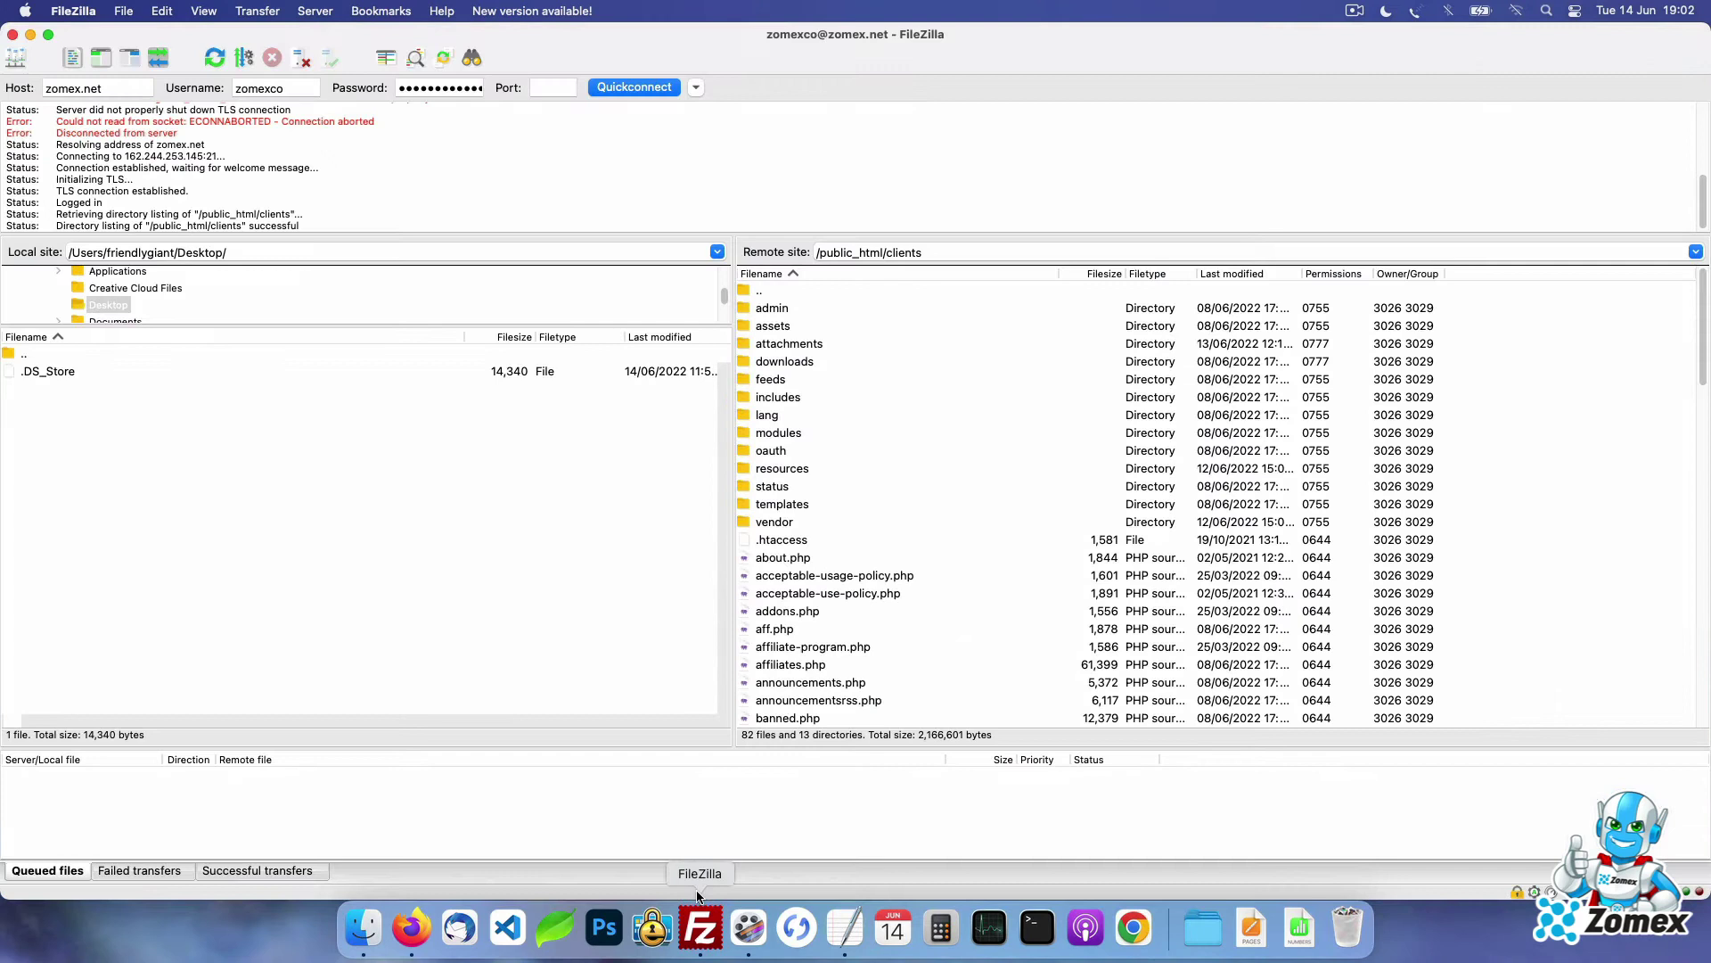
right_click(477, 479)
click(506, 616)
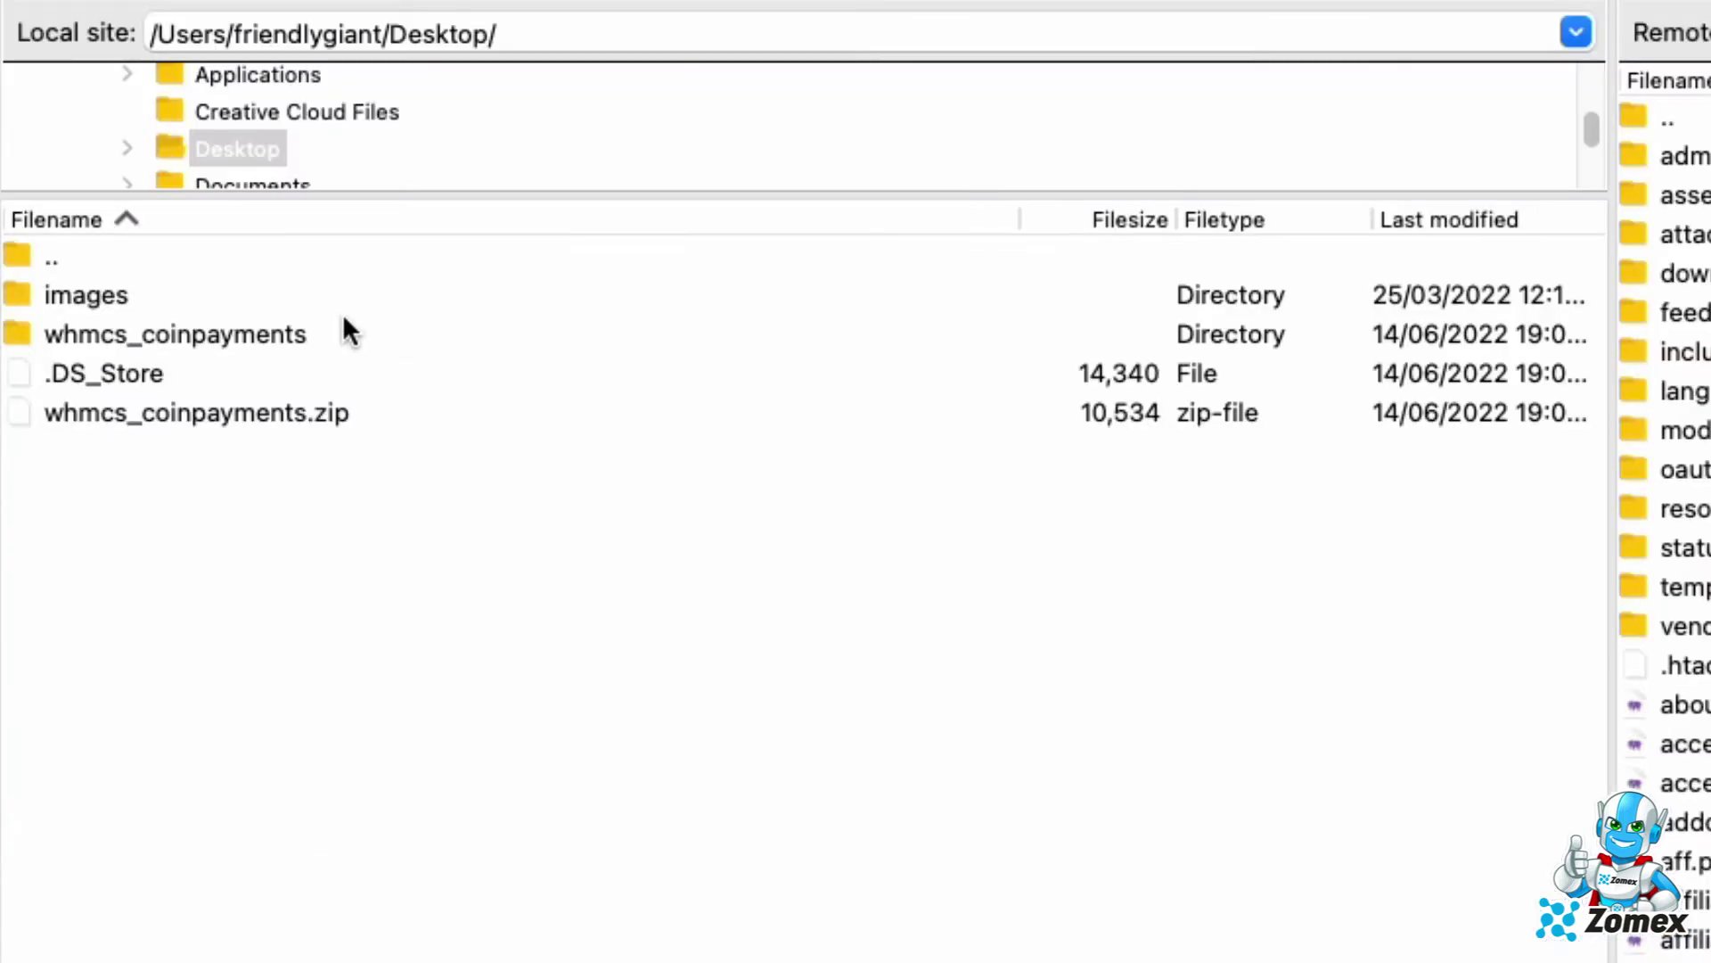
Upload the modules folder from whmcs_coinpayments/upload to /public_html/clients.
double_click(162, 389)
double_click(211, 294)
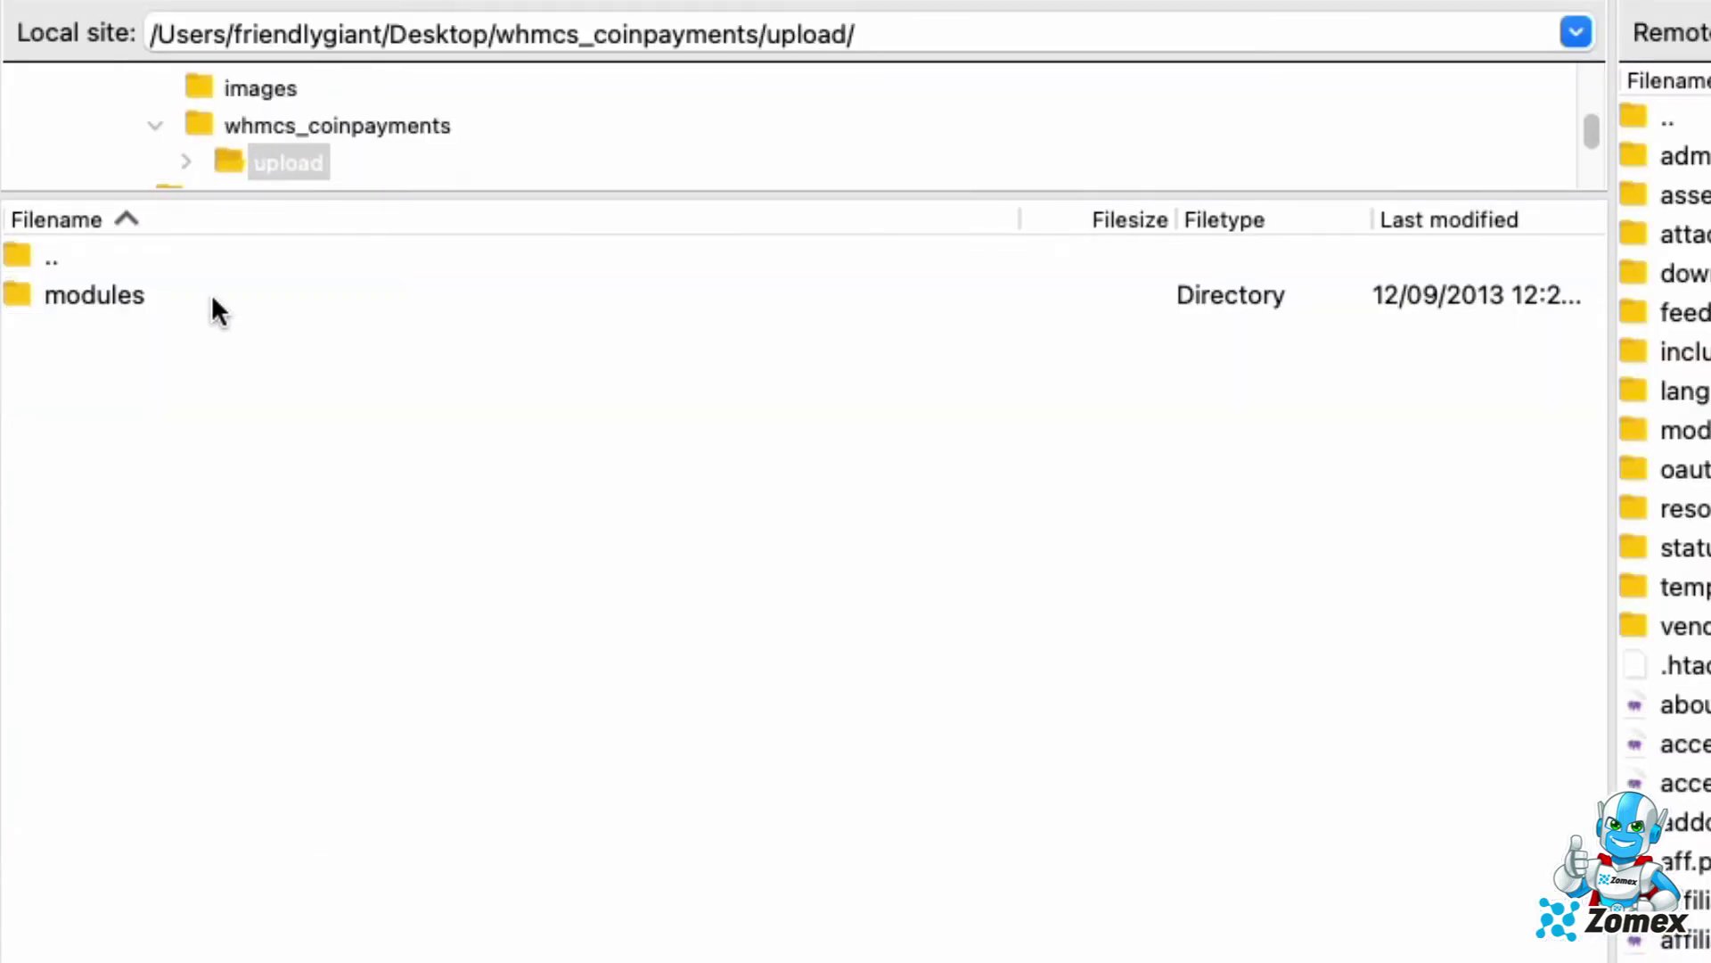
click(211, 295)
right_click(212, 294)
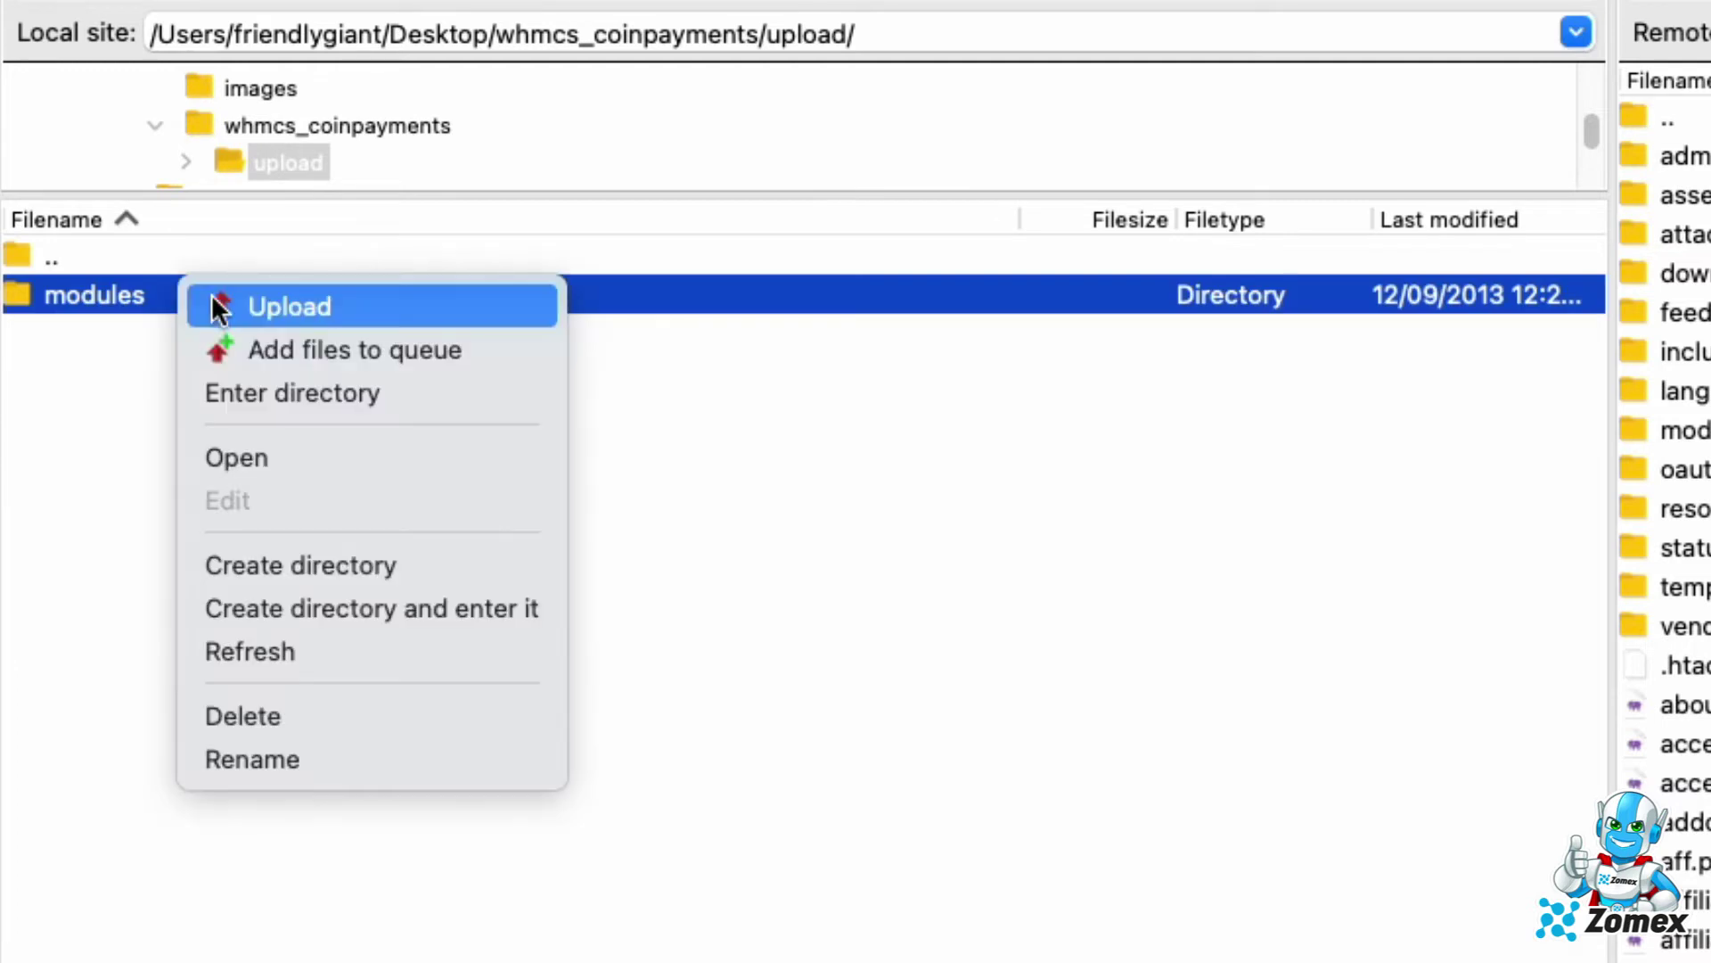
click(287, 302)
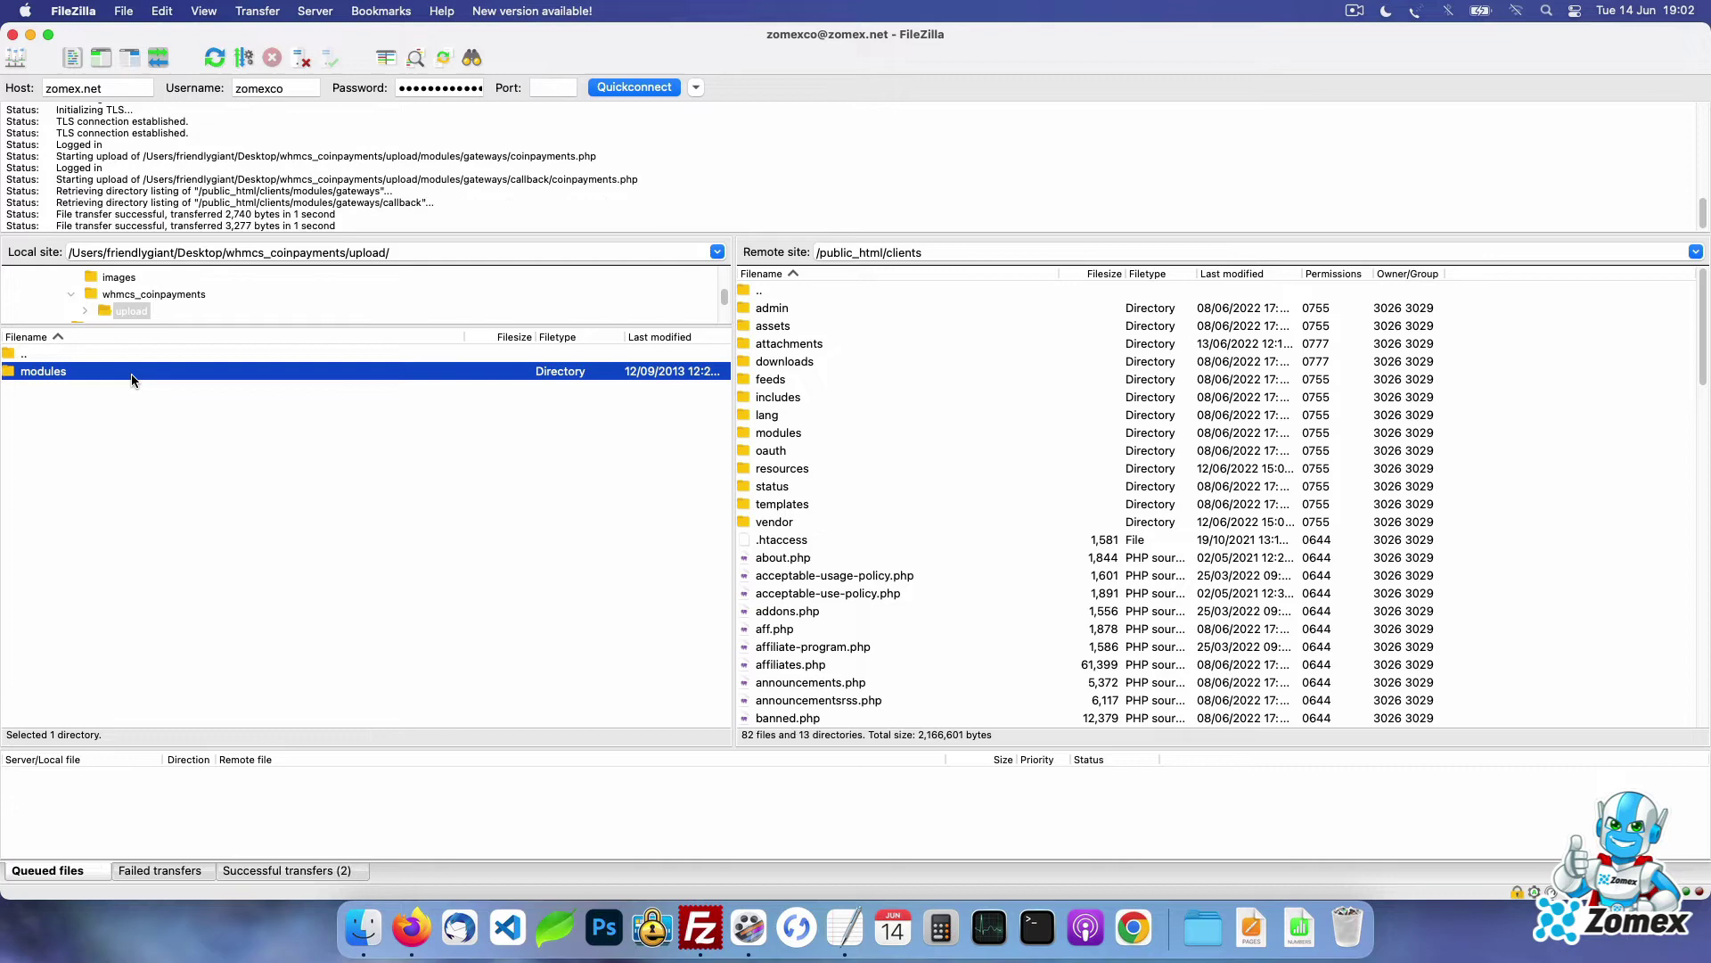
click(411, 927)
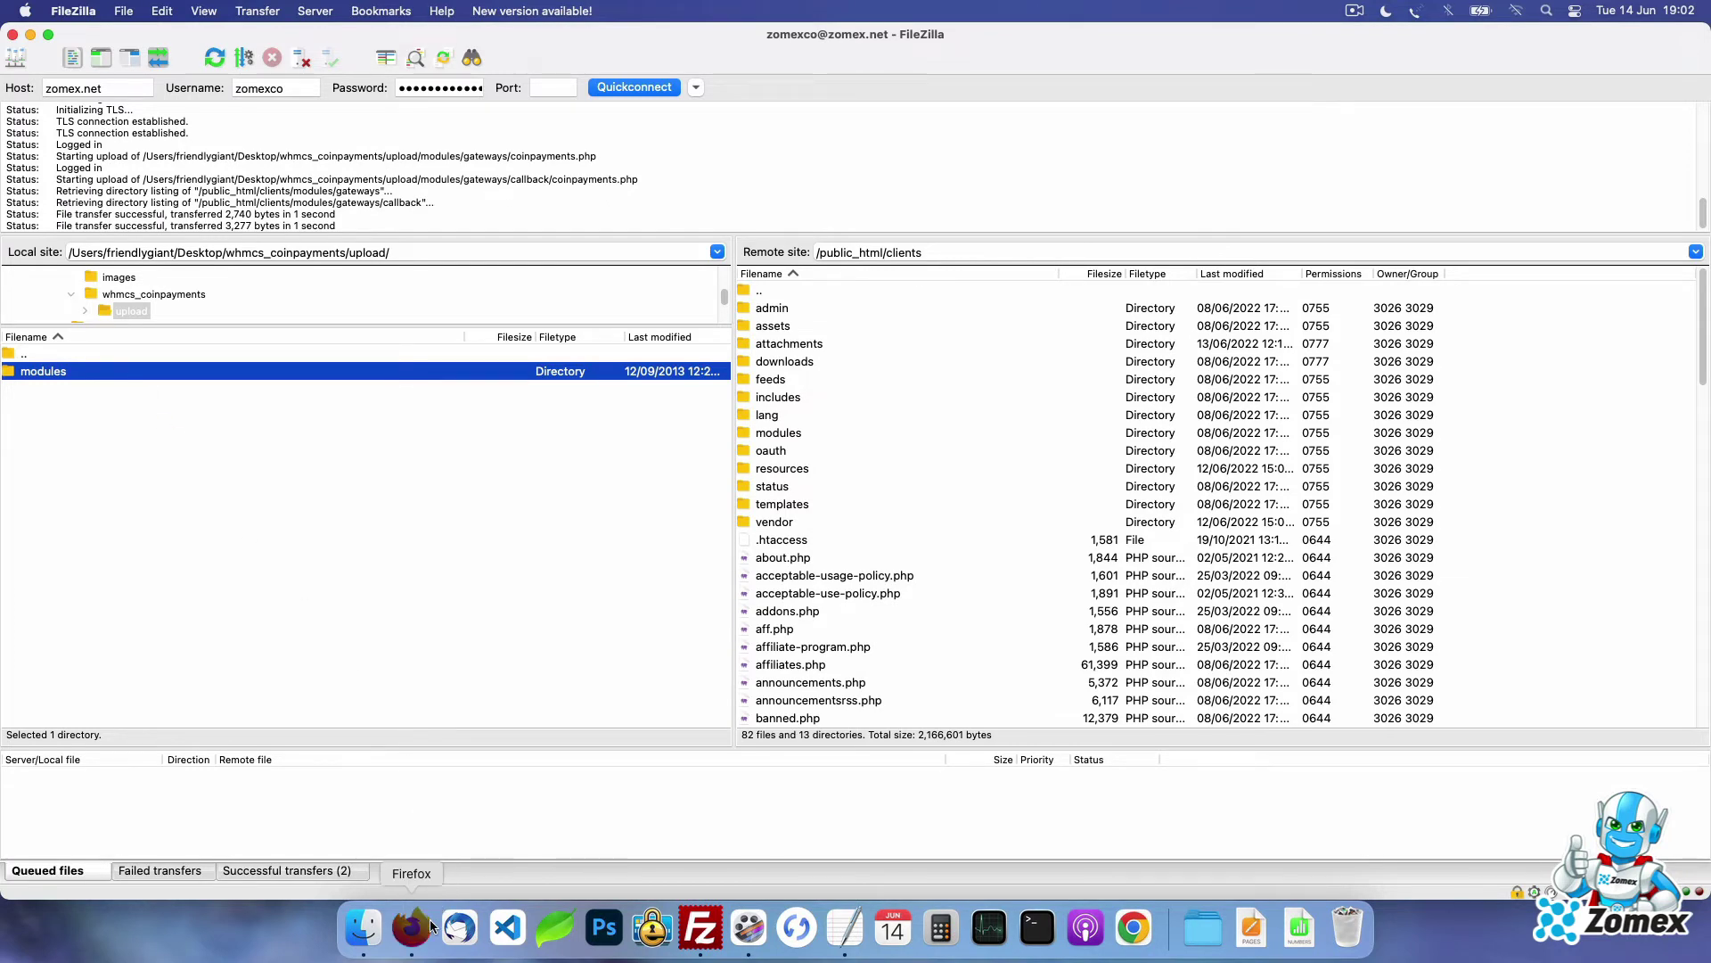
Find Payment Gateways via a 'paymen' System Settings search and activate CoinPayments.net.
click(555, 43)
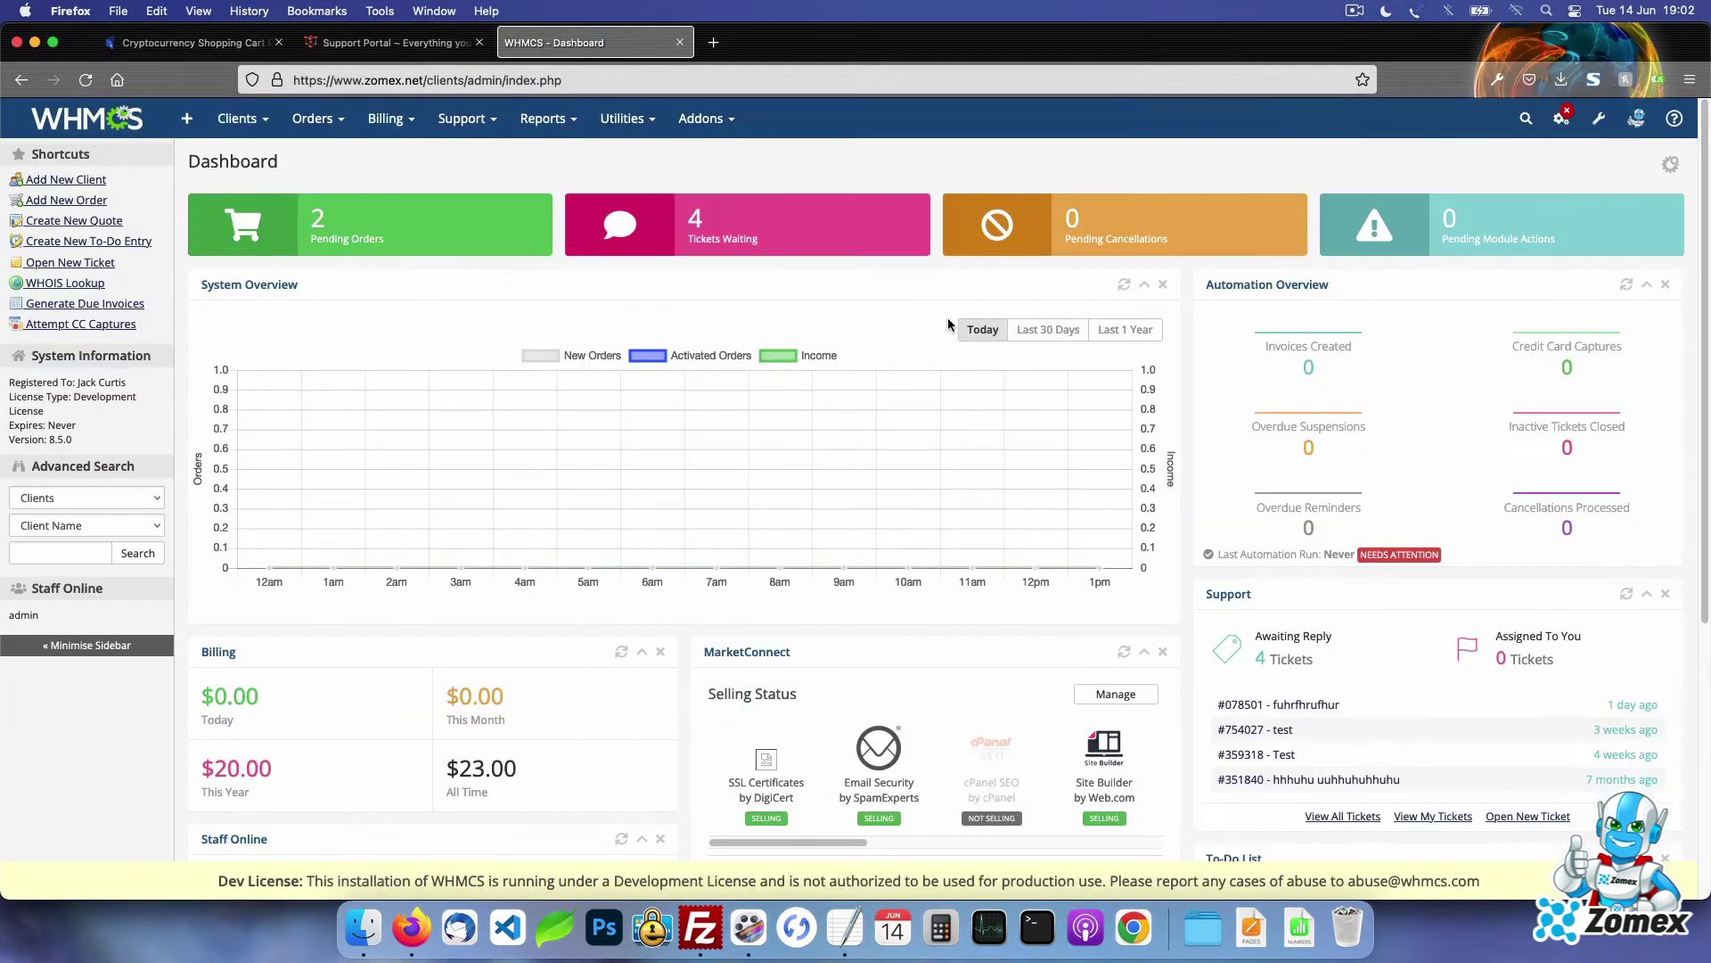
click(1600, 119)
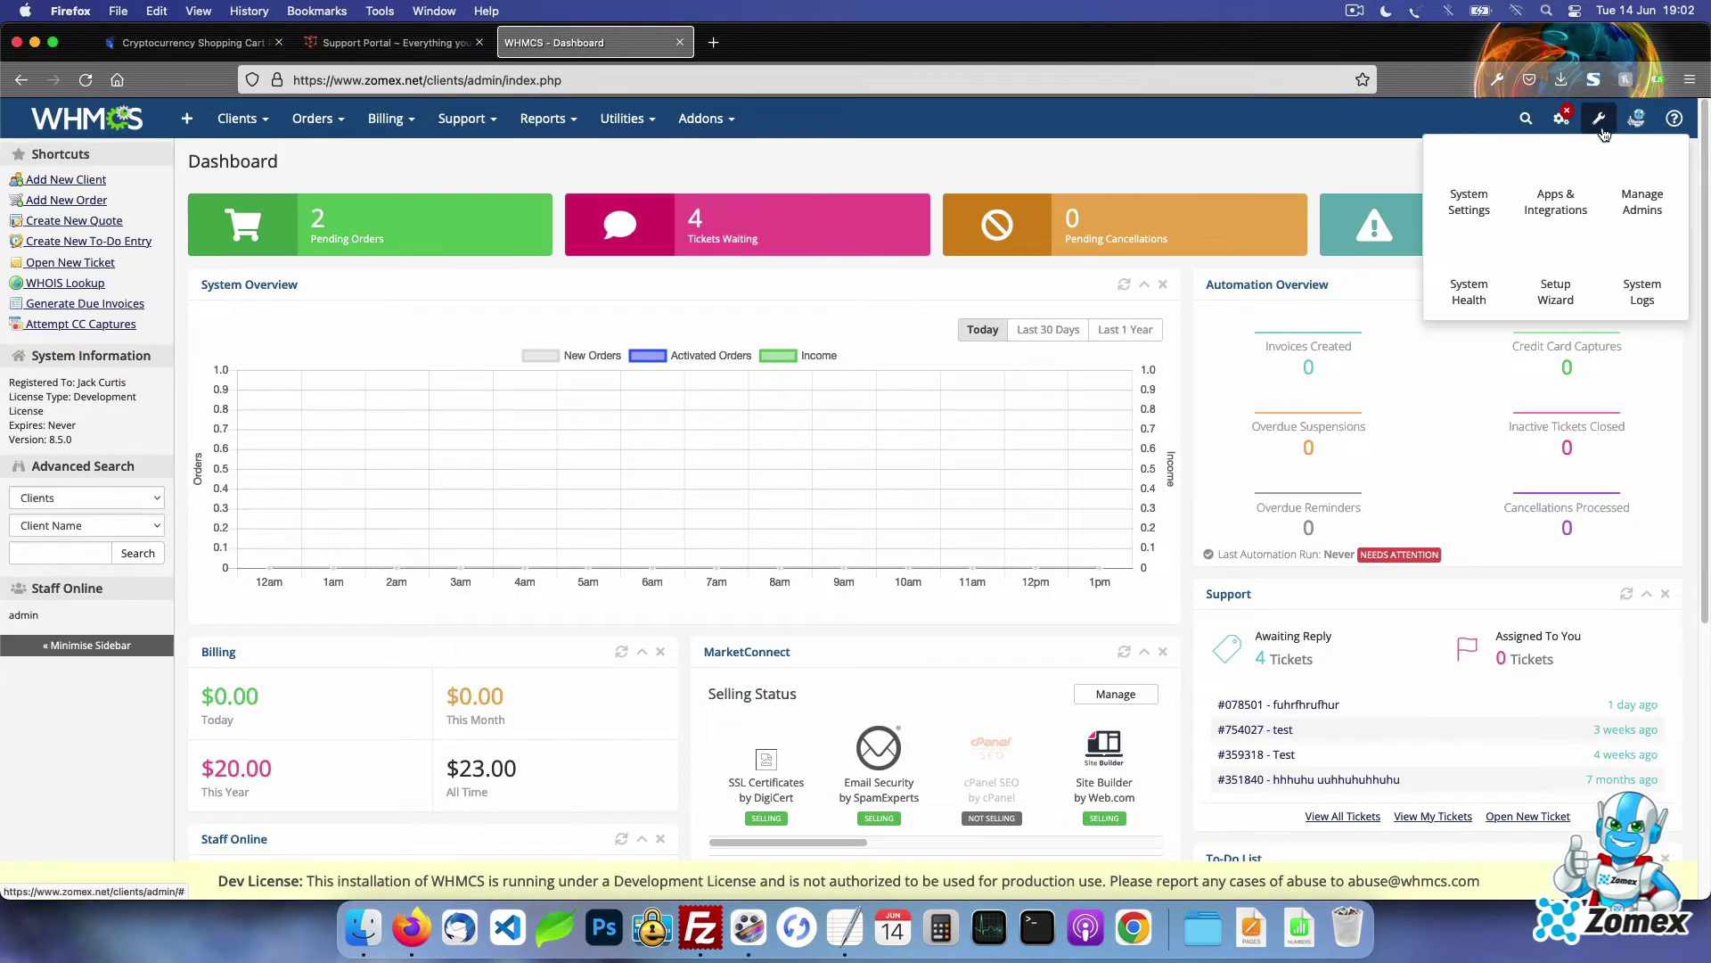
click(1435, 284)
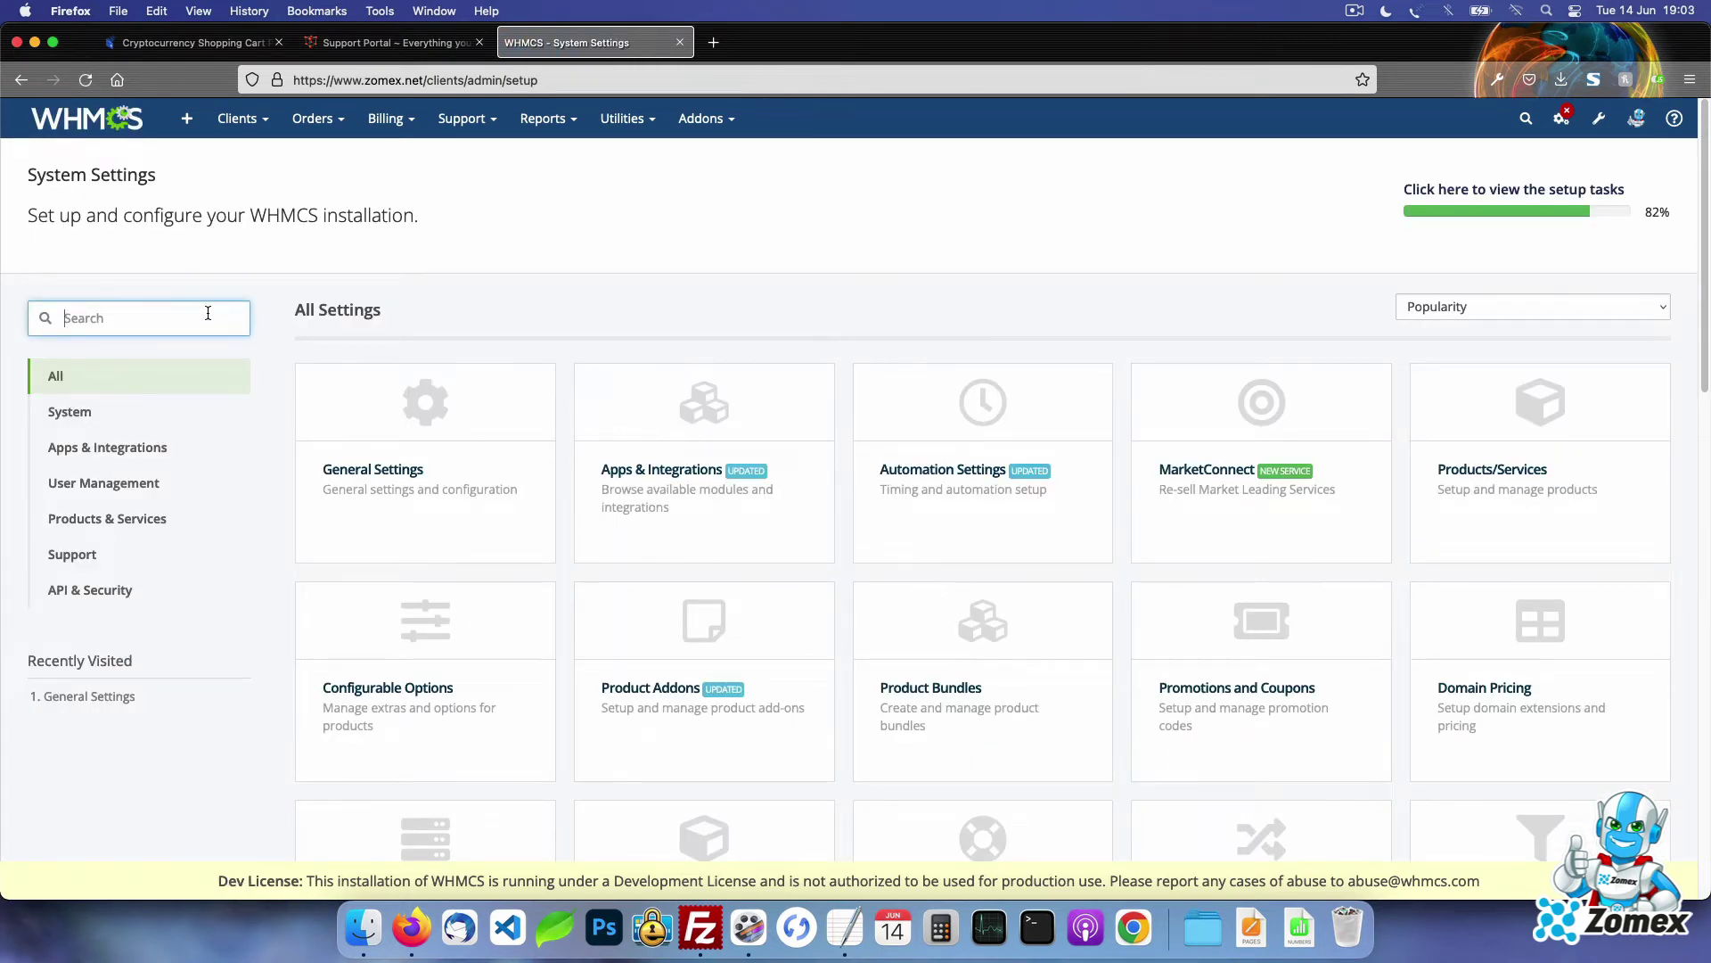
text(paymen)
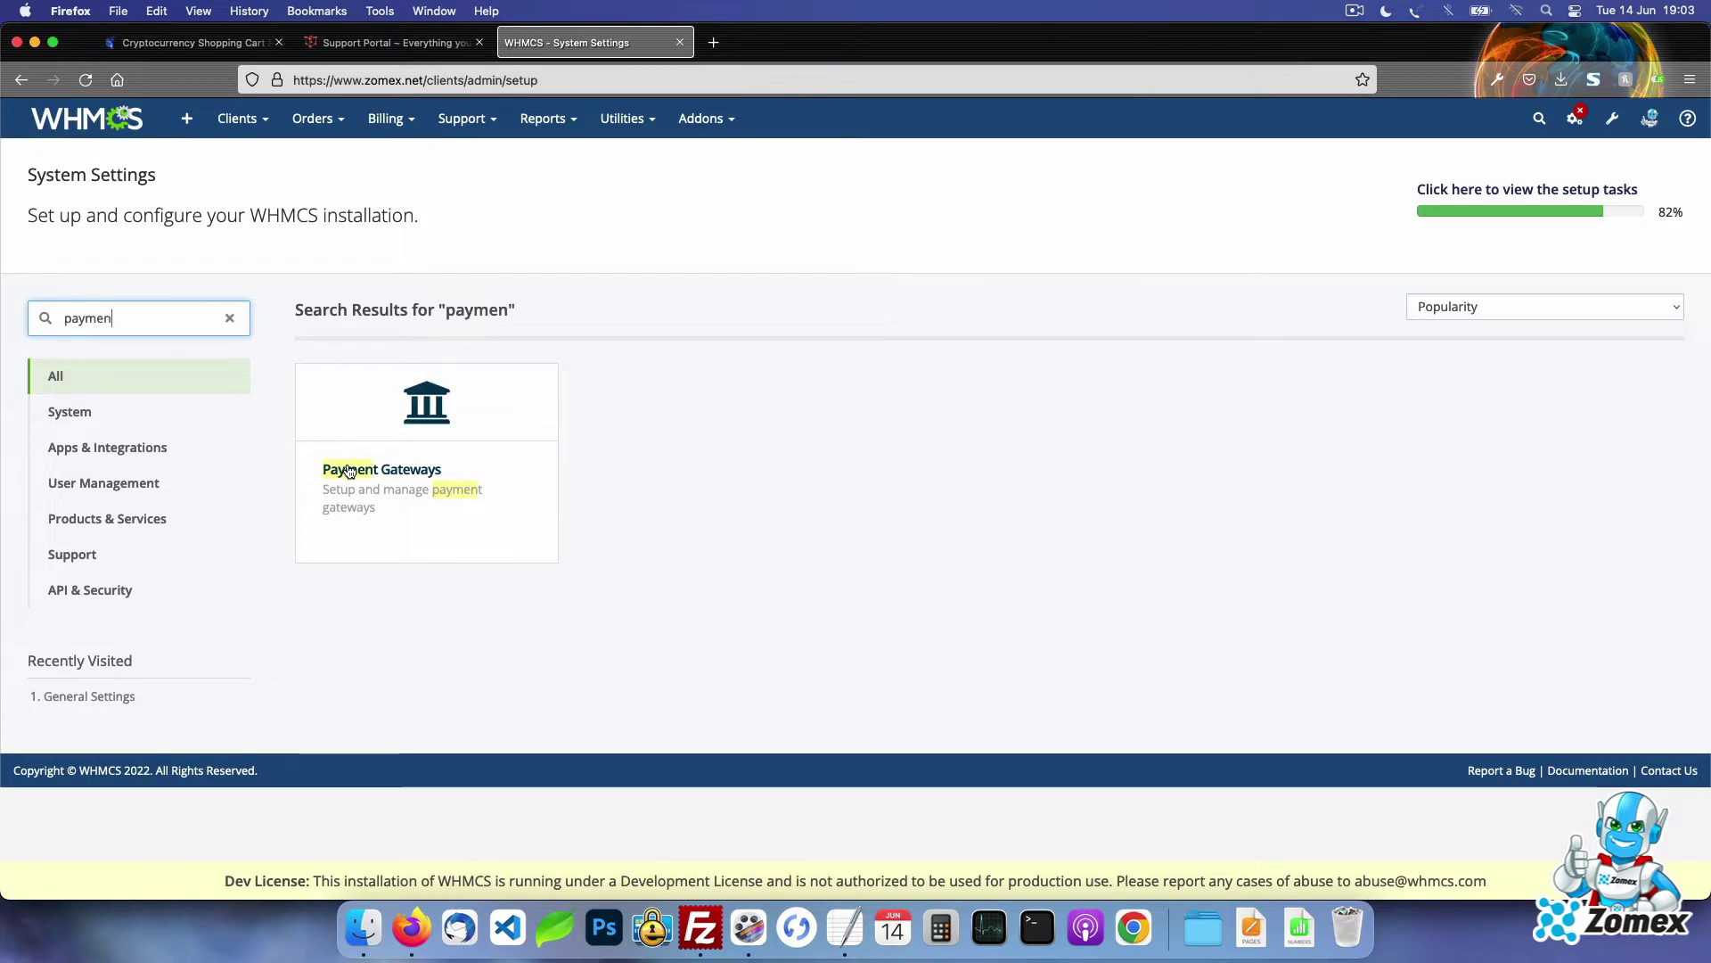
click(348, 471)
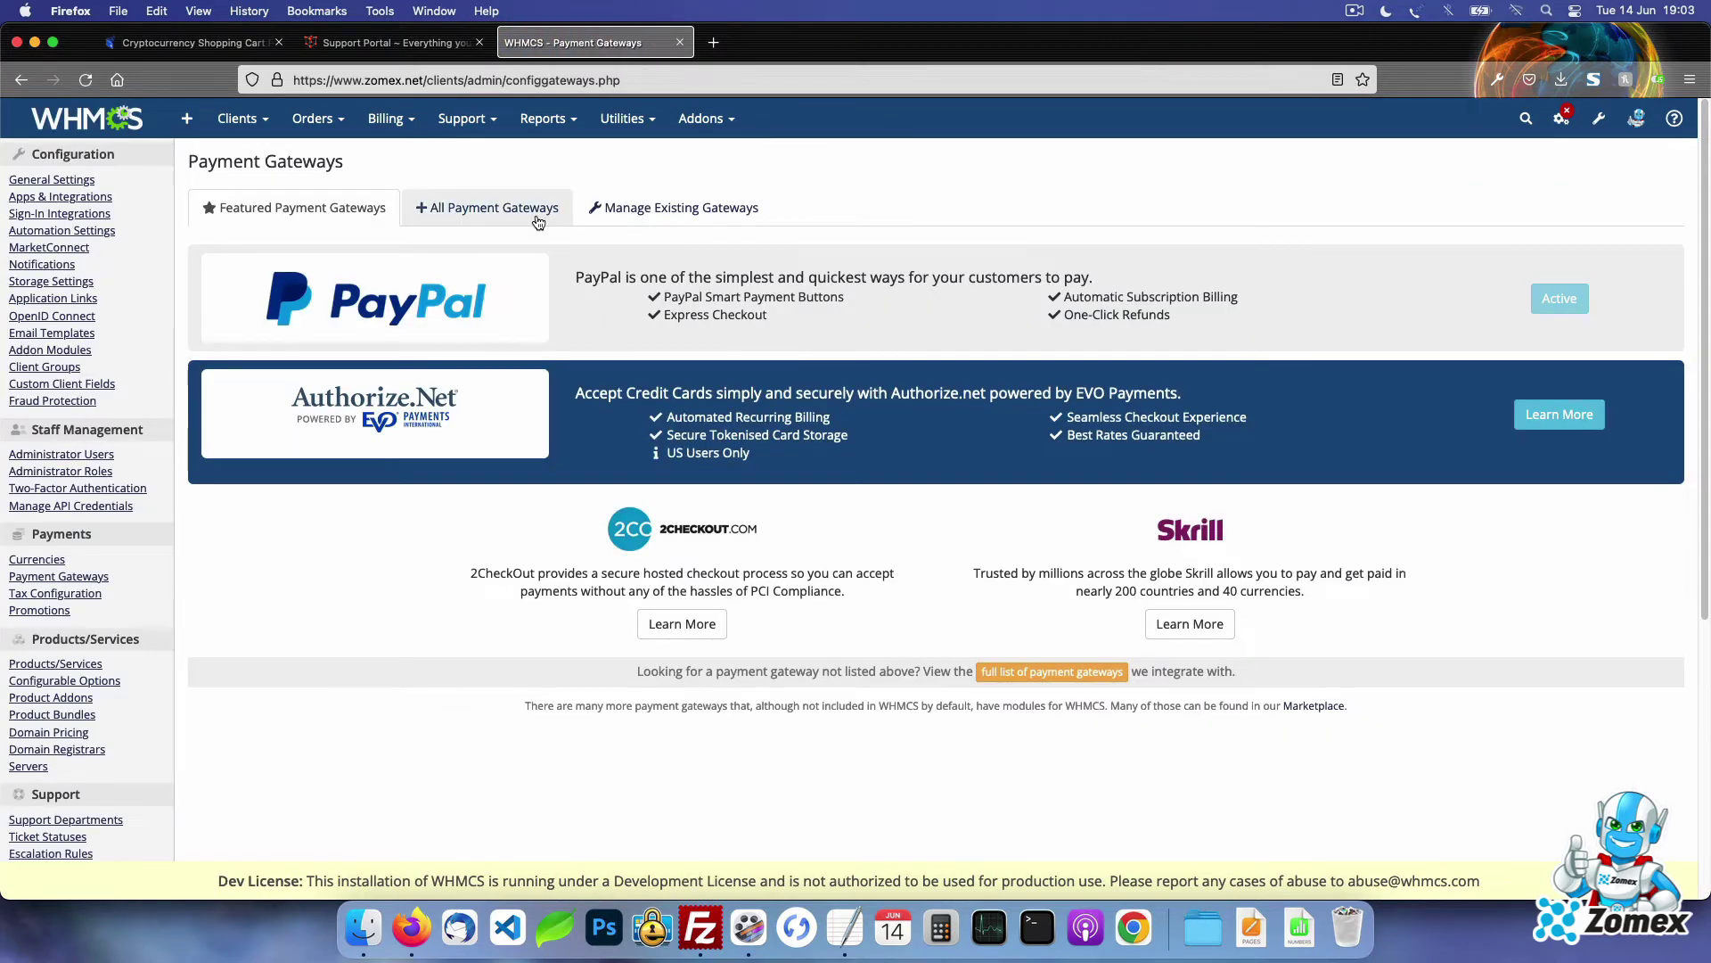
click(536, 216)
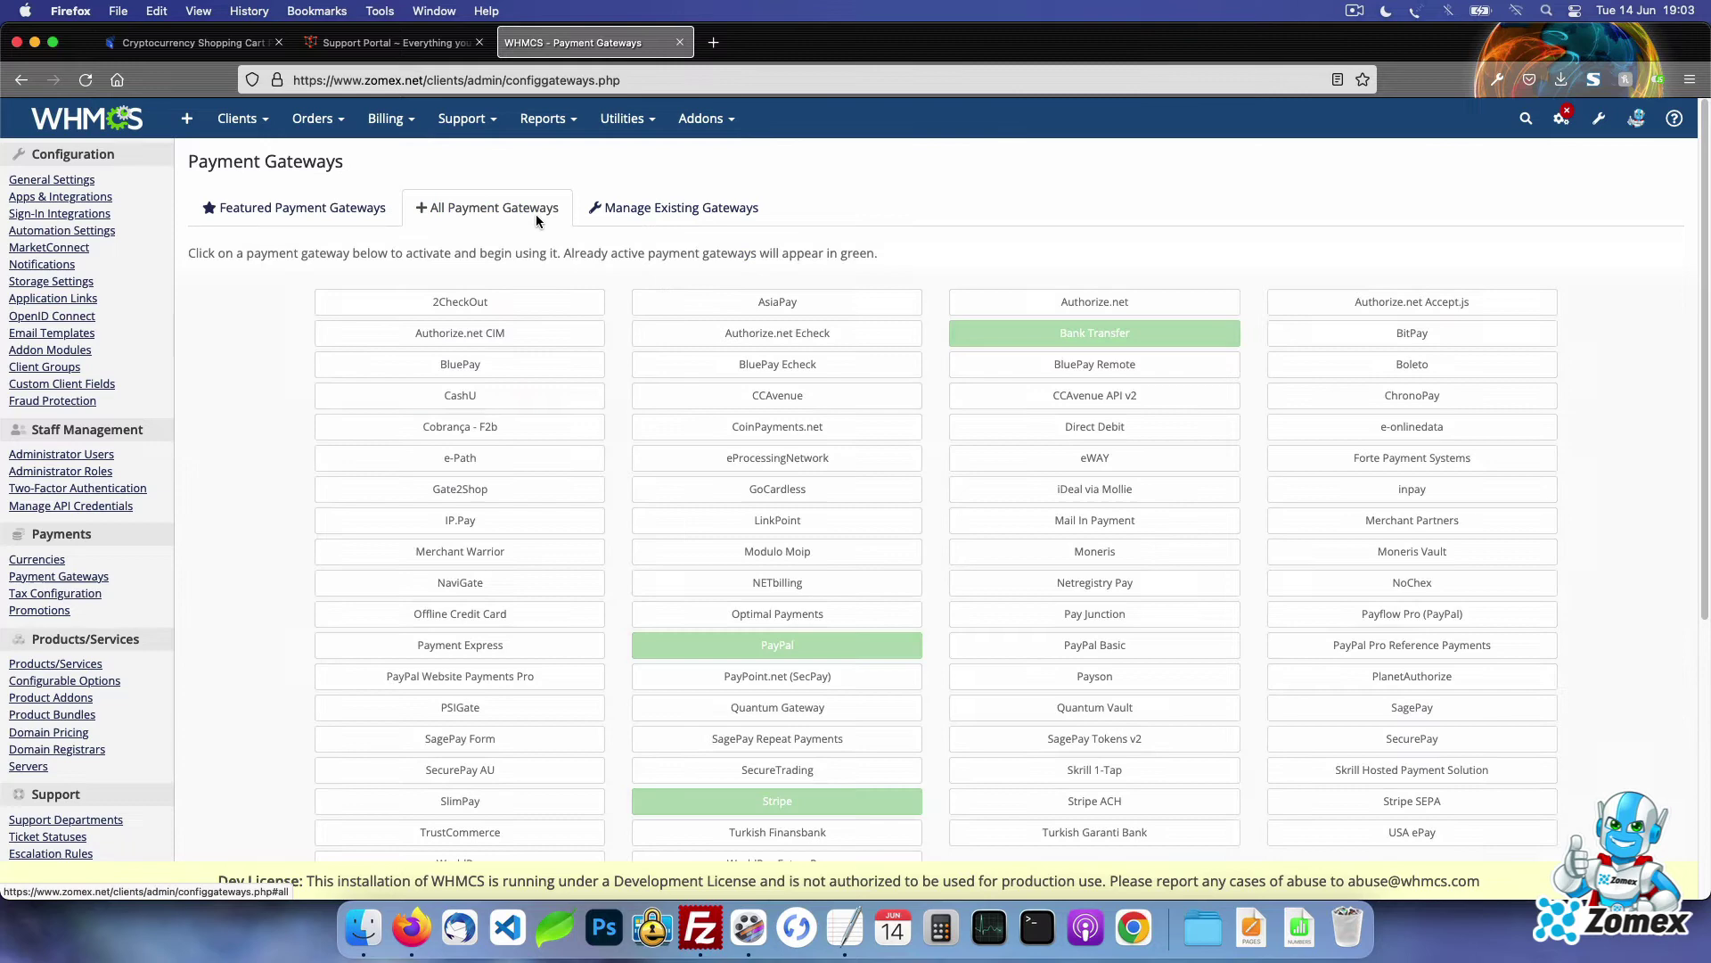
click(801, 428)
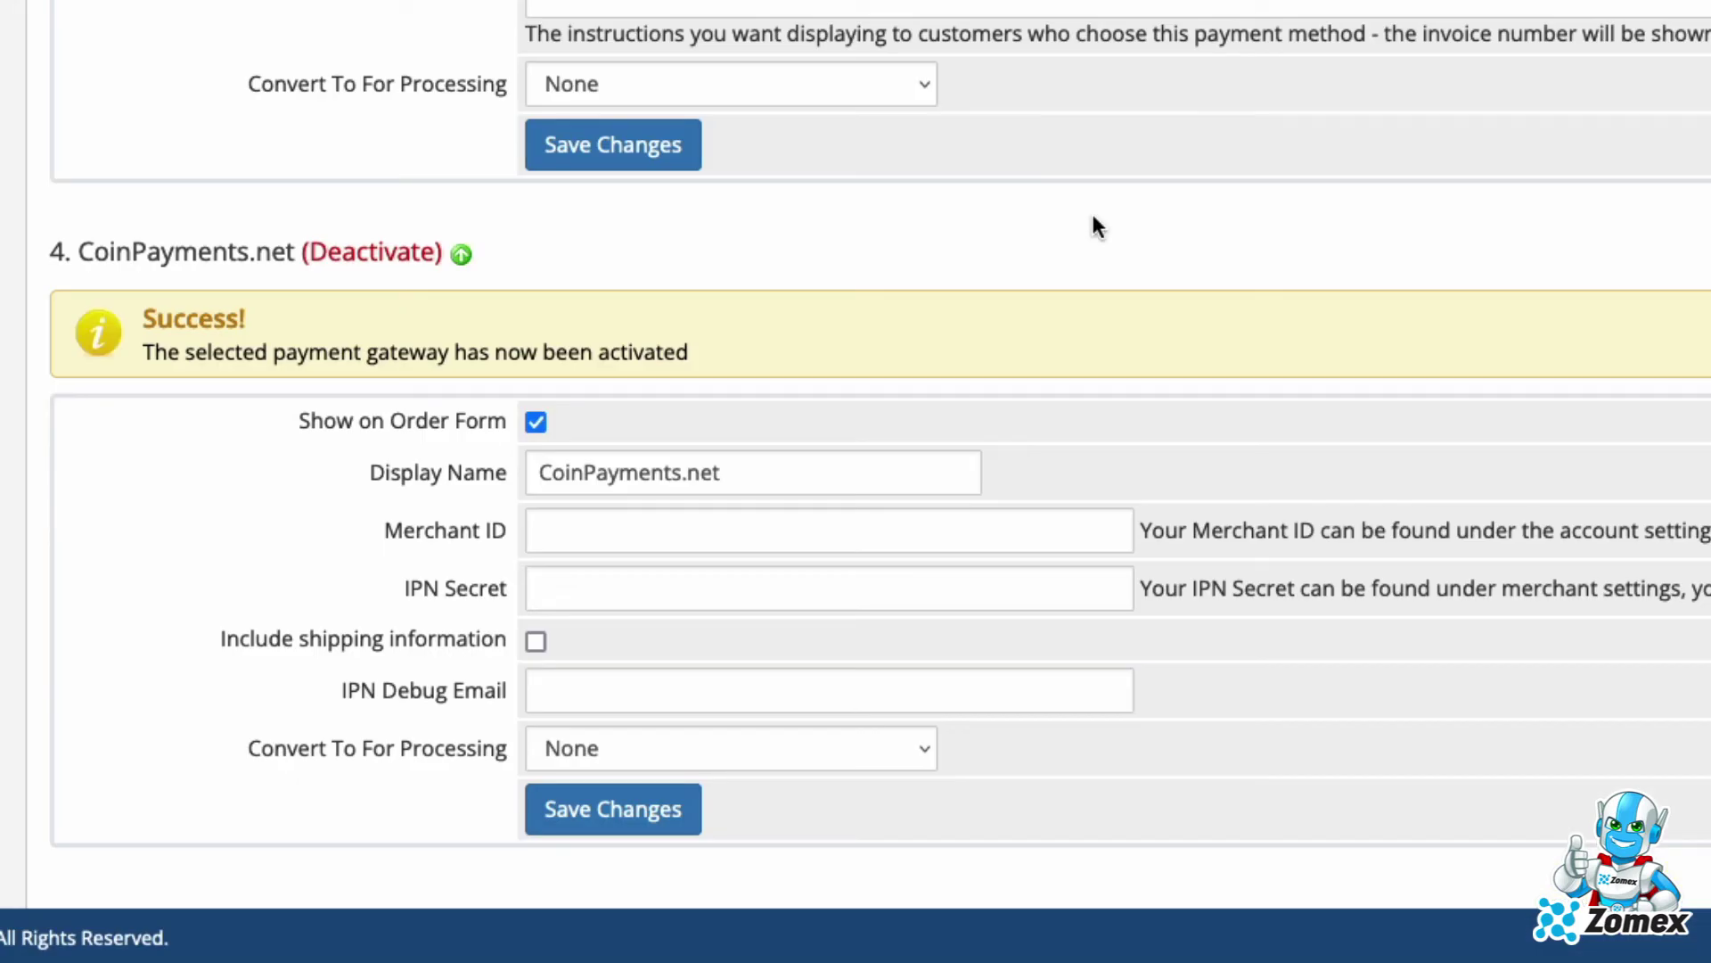
Replace the gateway's Display Name 'CoinPayments.net' with 'Bitcoin - Crypto'.
click(869, 455)
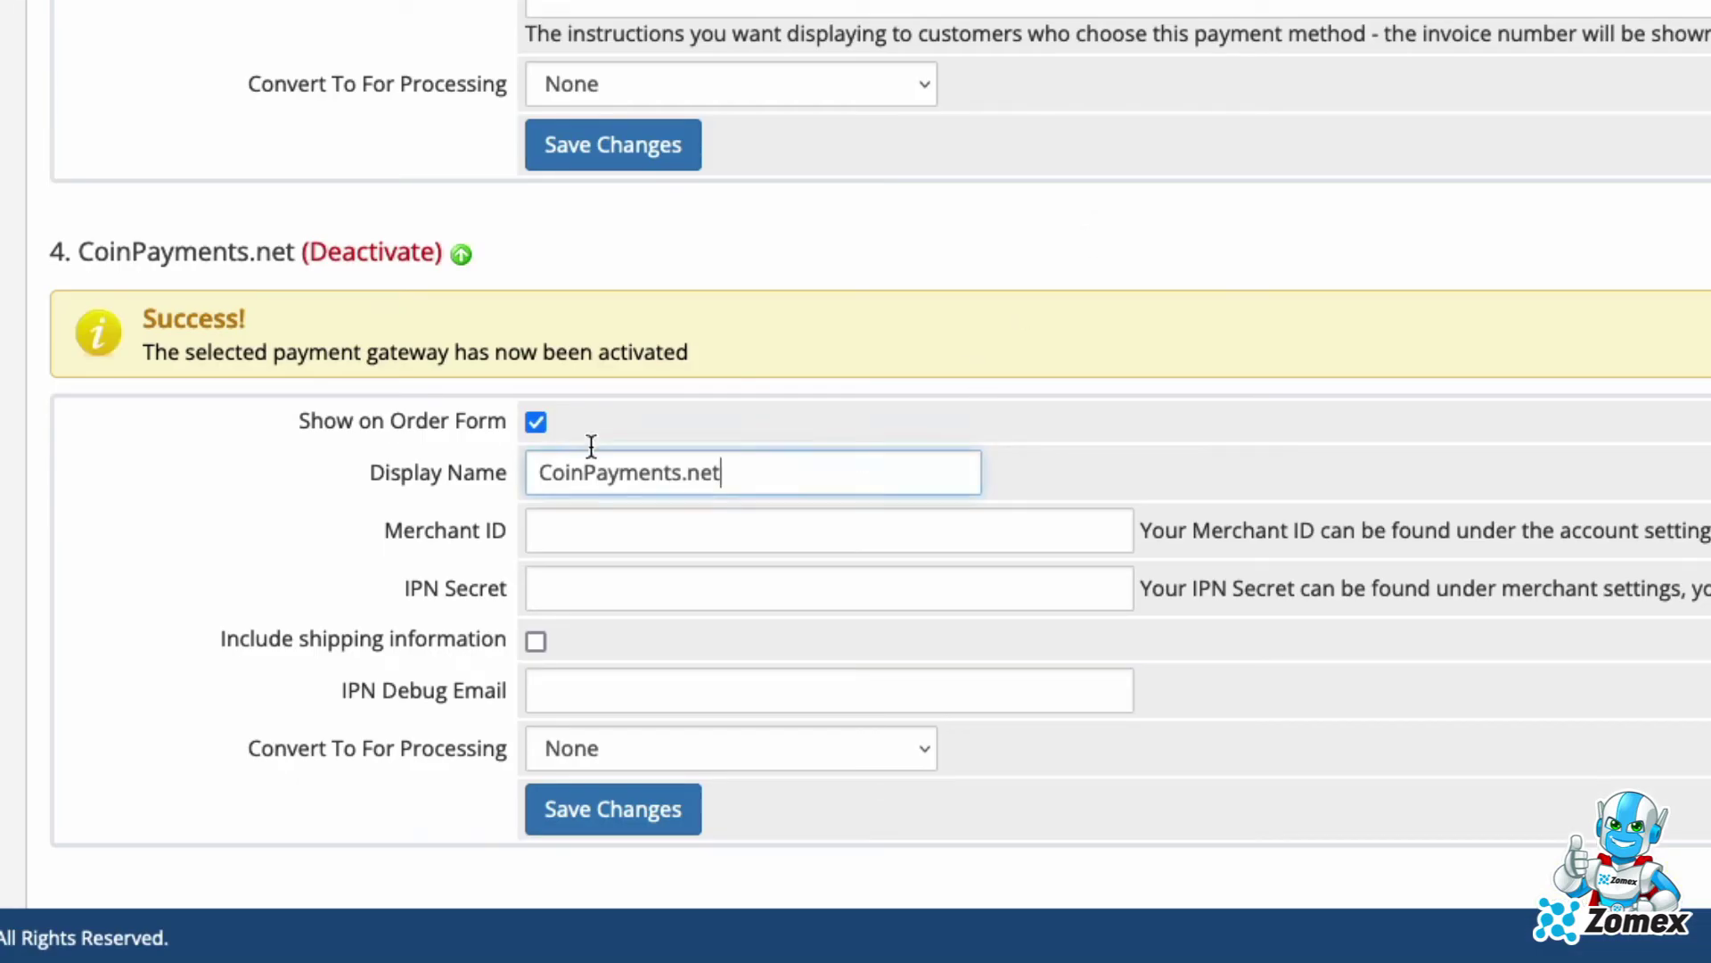
key(ctrl+a)
text(Bitcoin - Cryp)
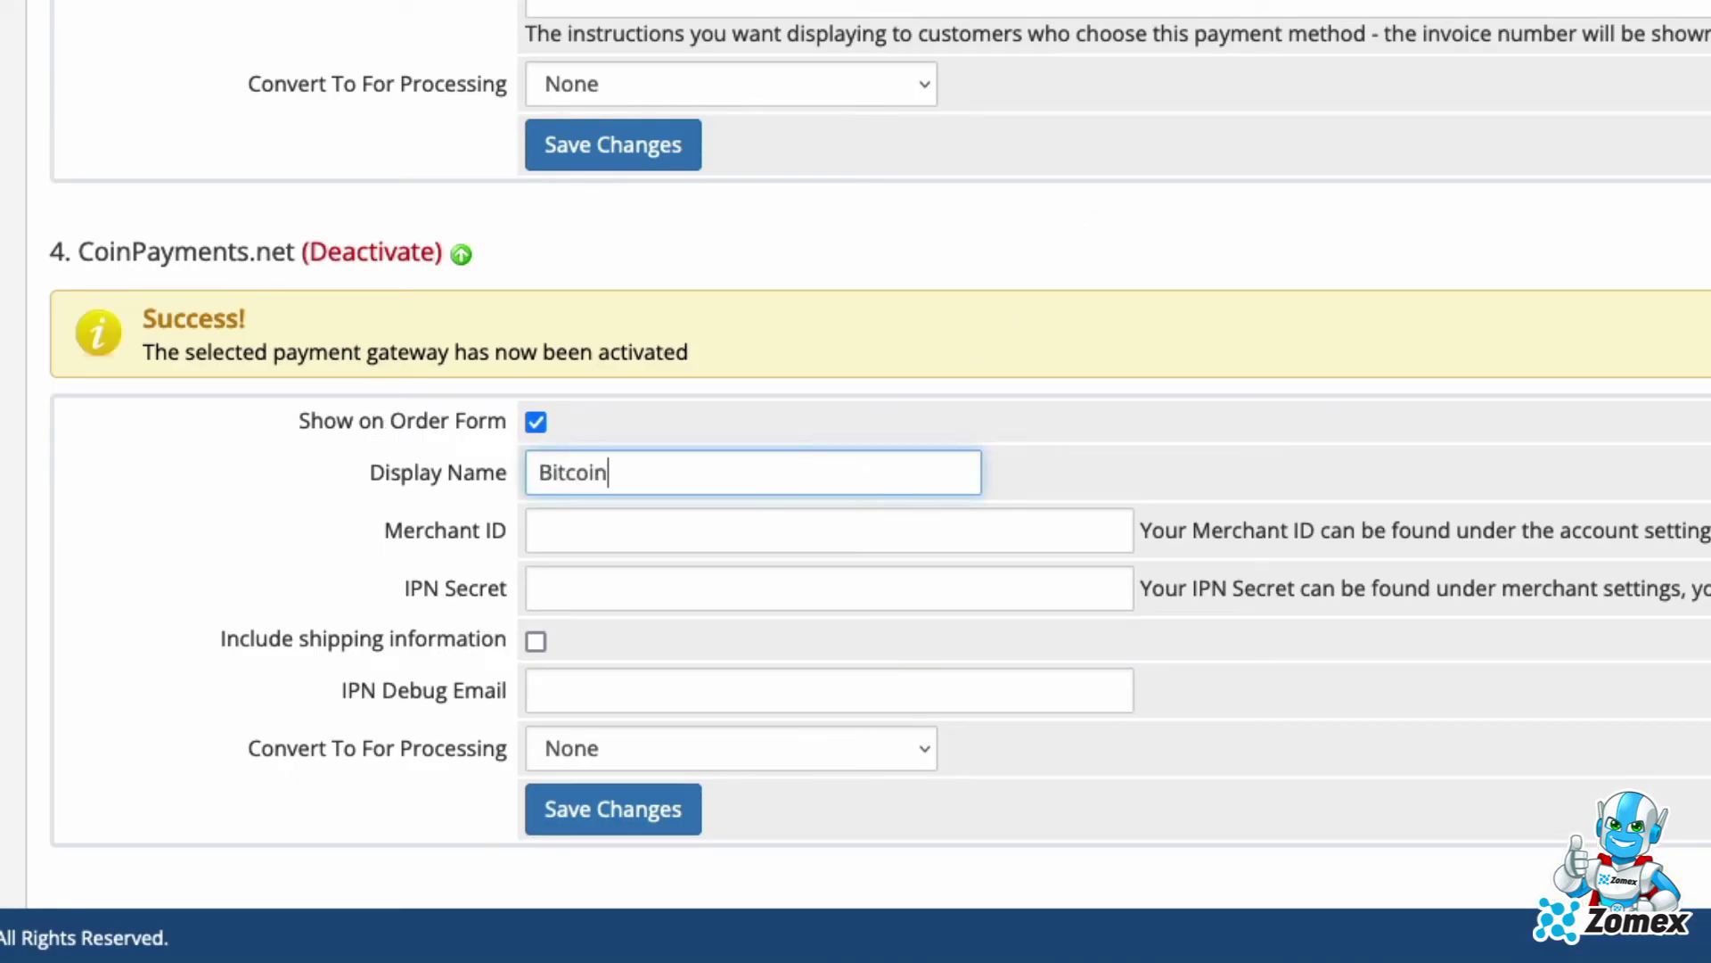
text(to)
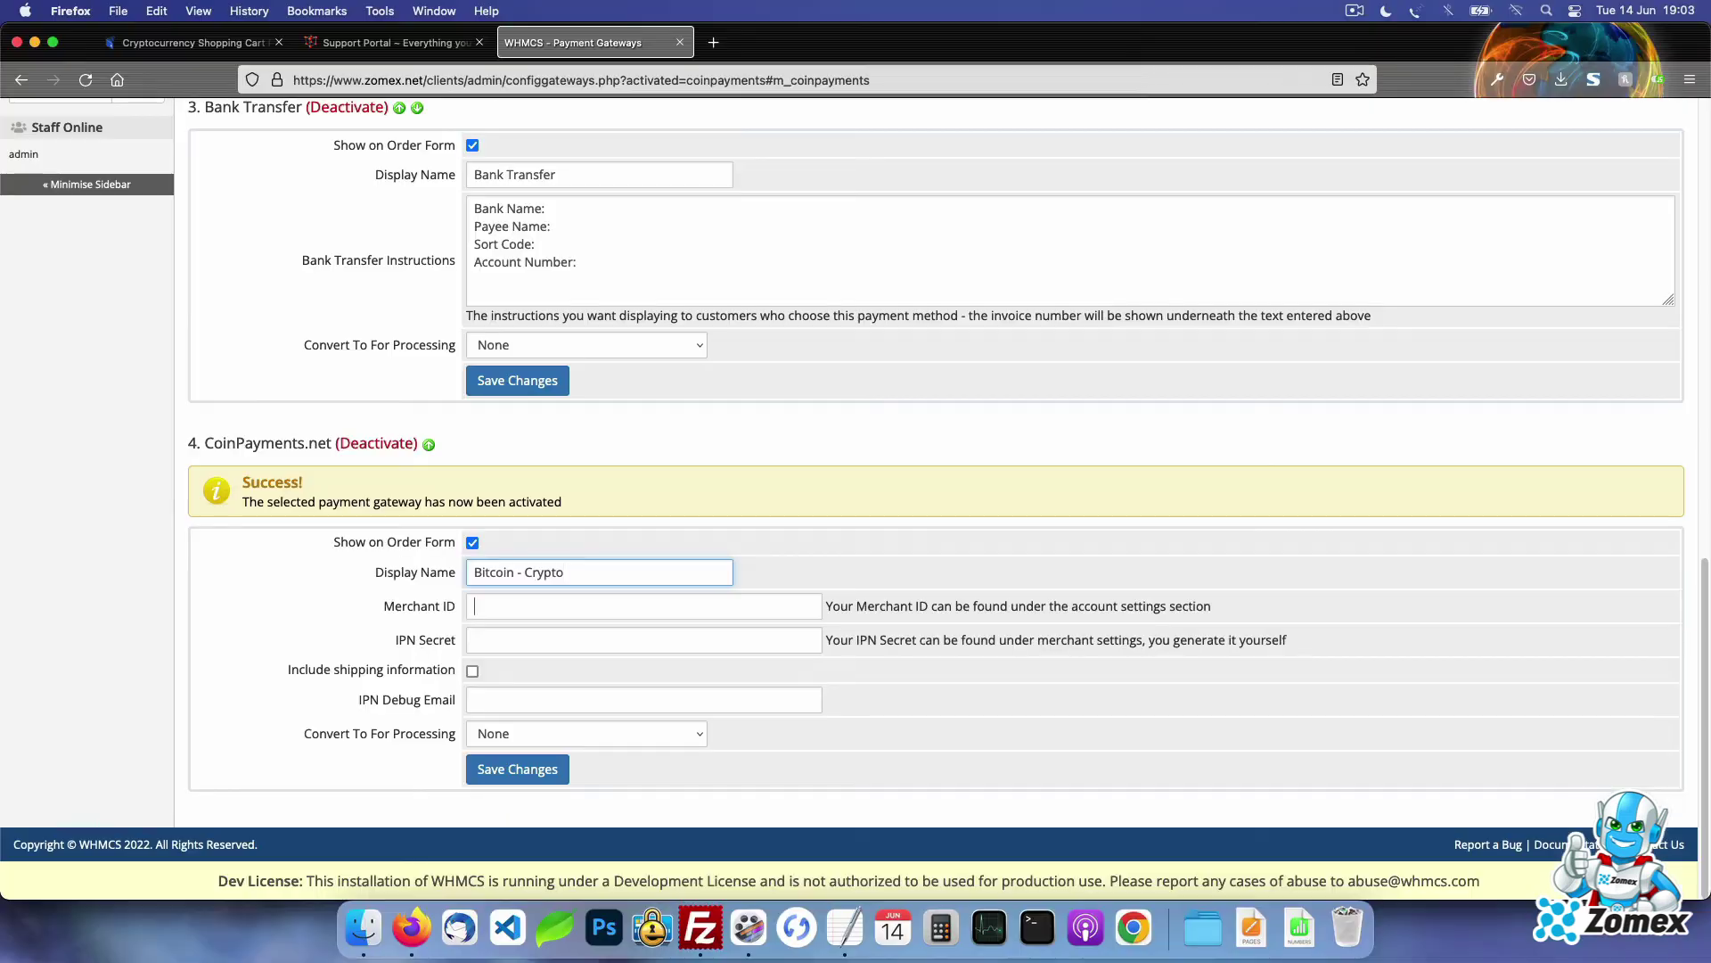
Copy the Merchant ID from the saved TextEdit notes into the CoinPayments Merchant ID field.
key(Tab)
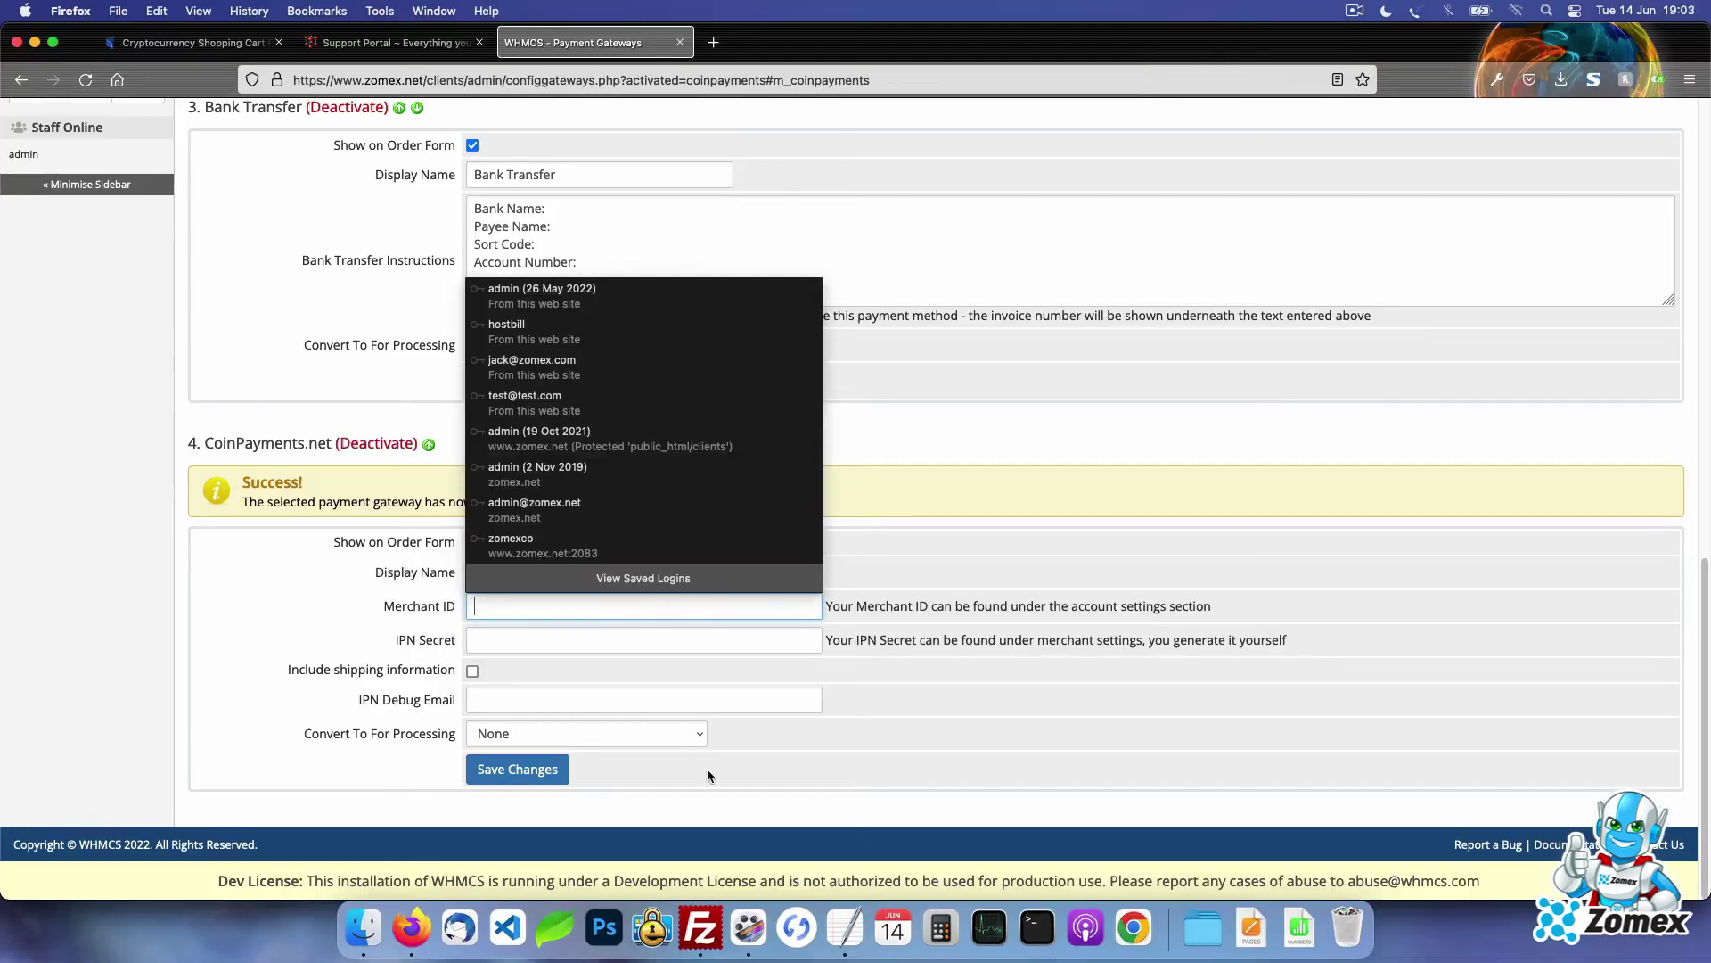
click(843, 931)
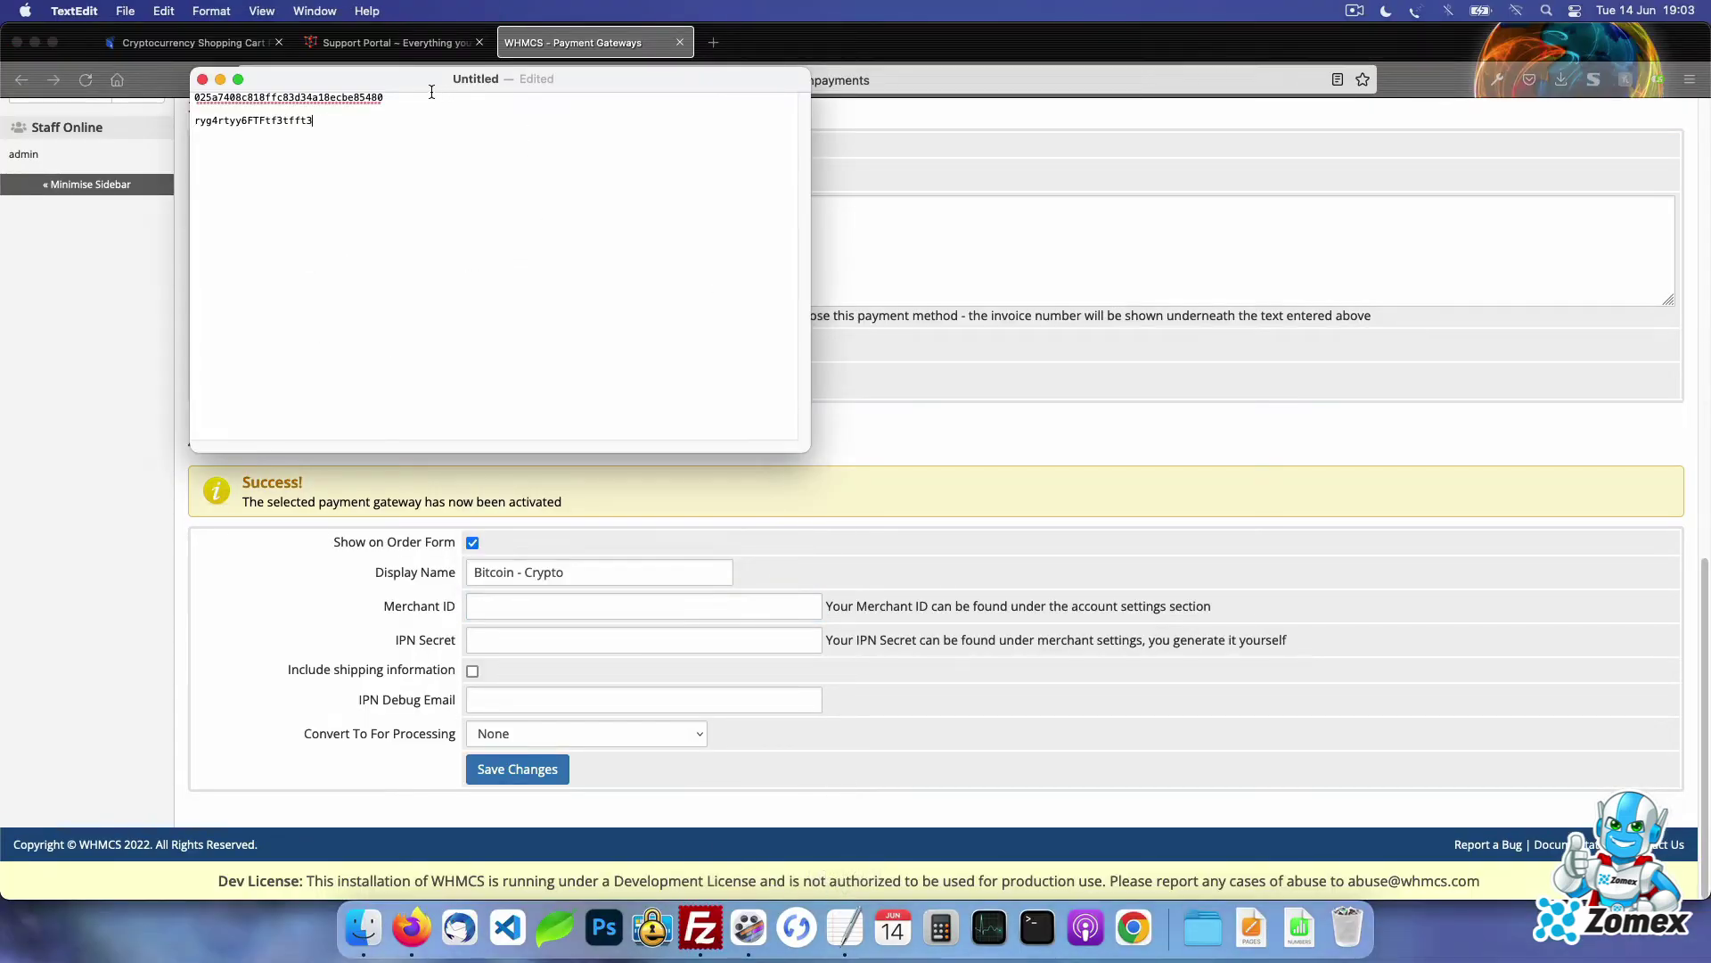
double_click(283, 97)
right_click(280, 88)
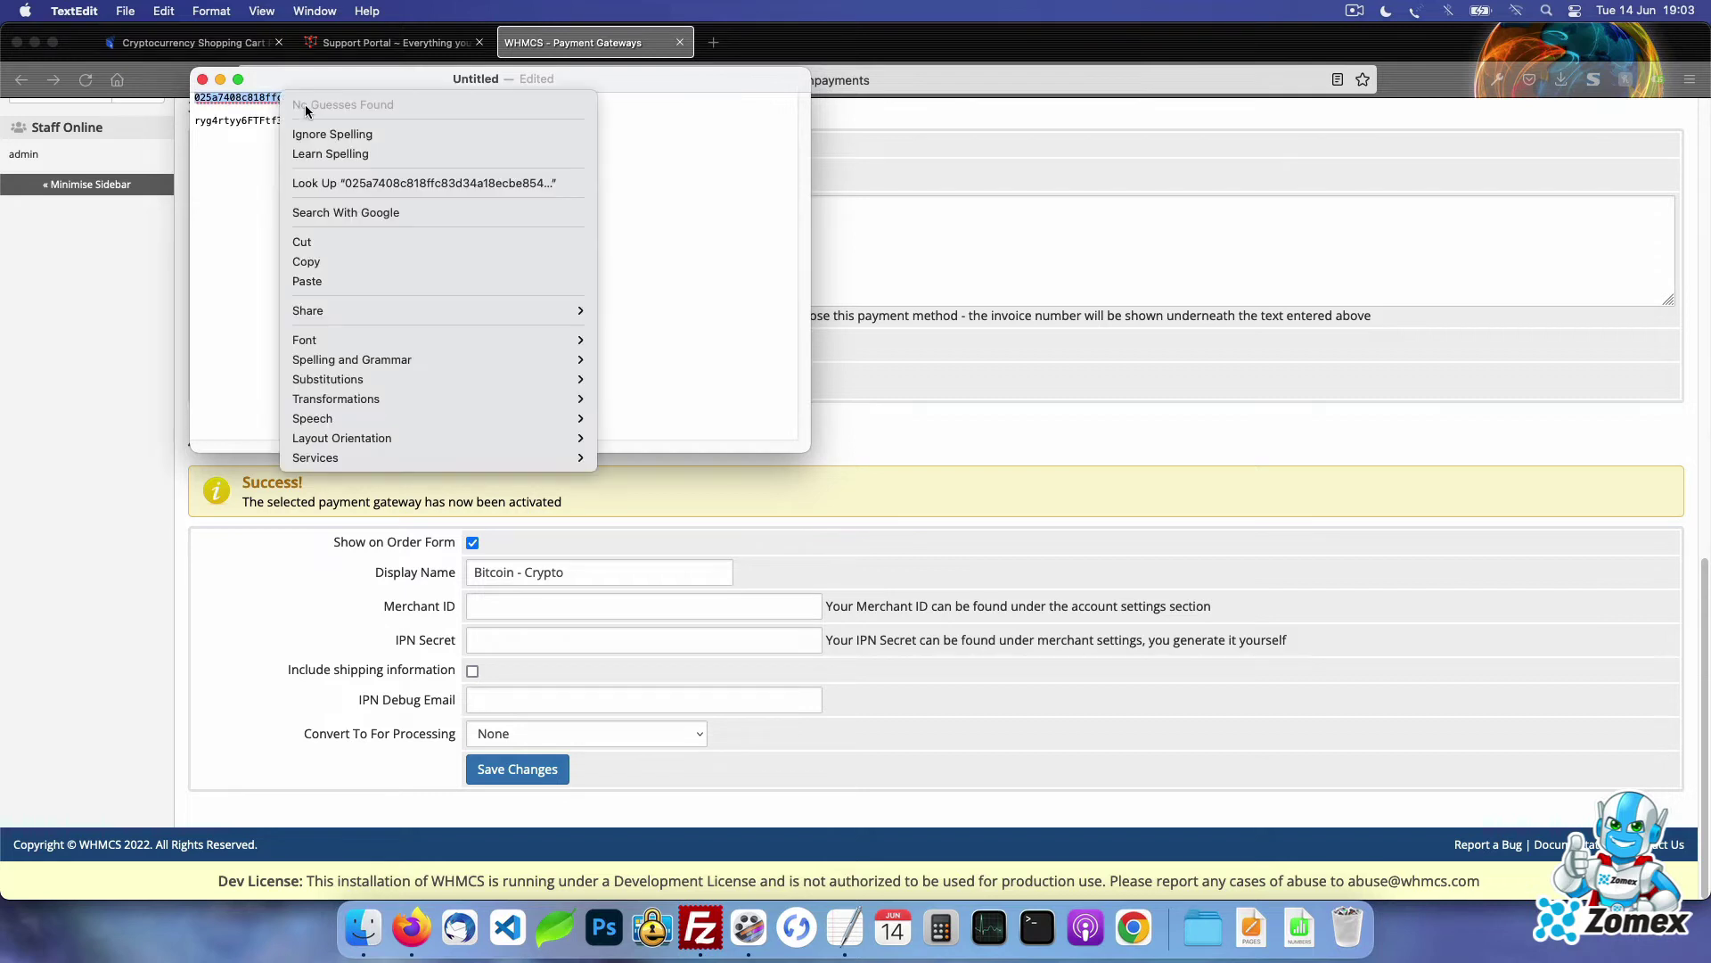
click(344, 266)
click(900, 554)
click(760, 606)
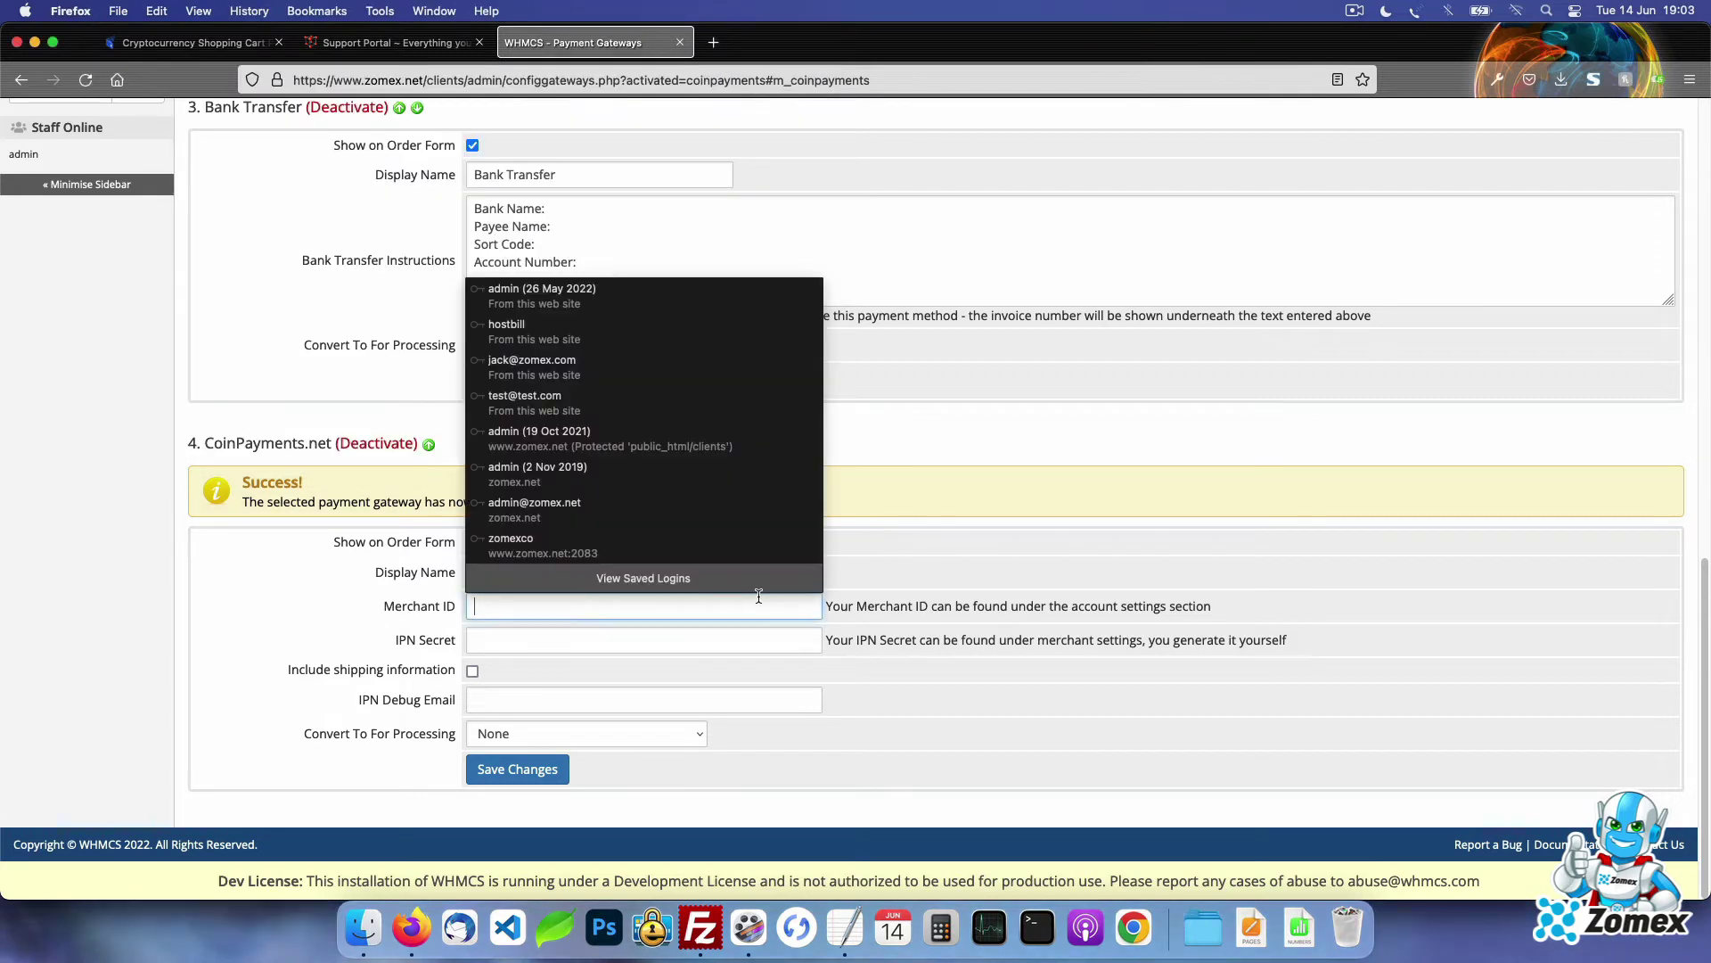
key(cmd+v)
key(Tab)
Paste the IPN Secret from the notes, save the gateway settings, and decline storing the login.
click(844, 927)
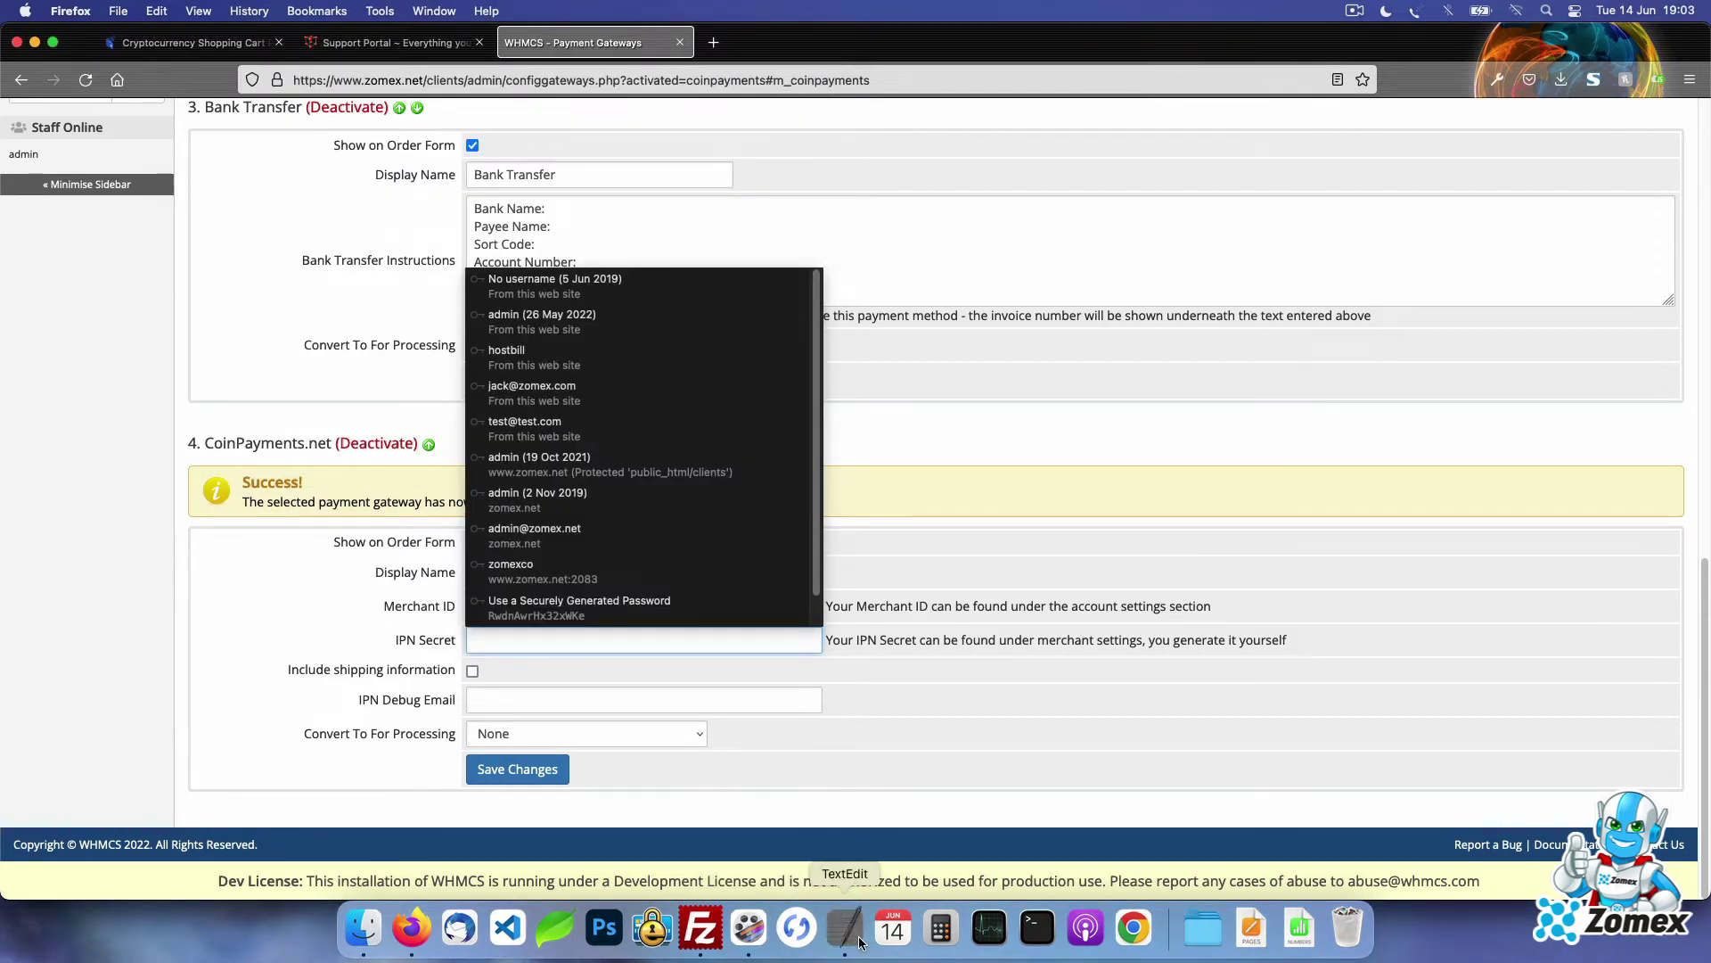
drag(315, 119, 167, 121)
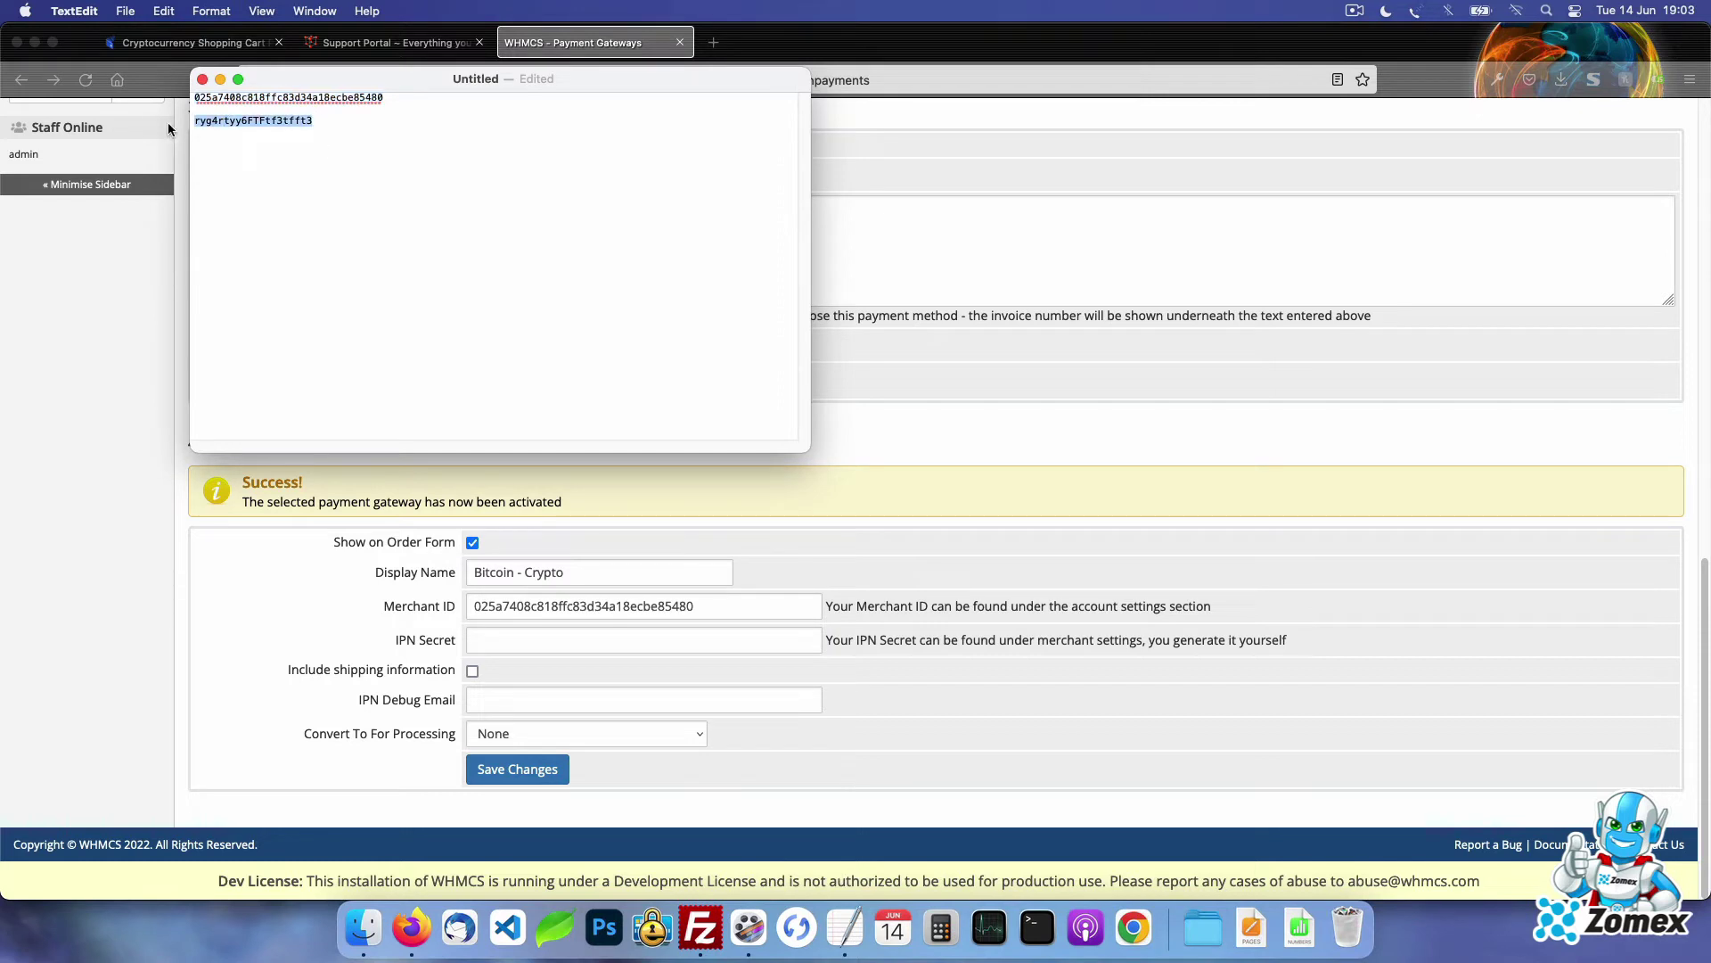
right_click(227, 119)
click(325, 284)
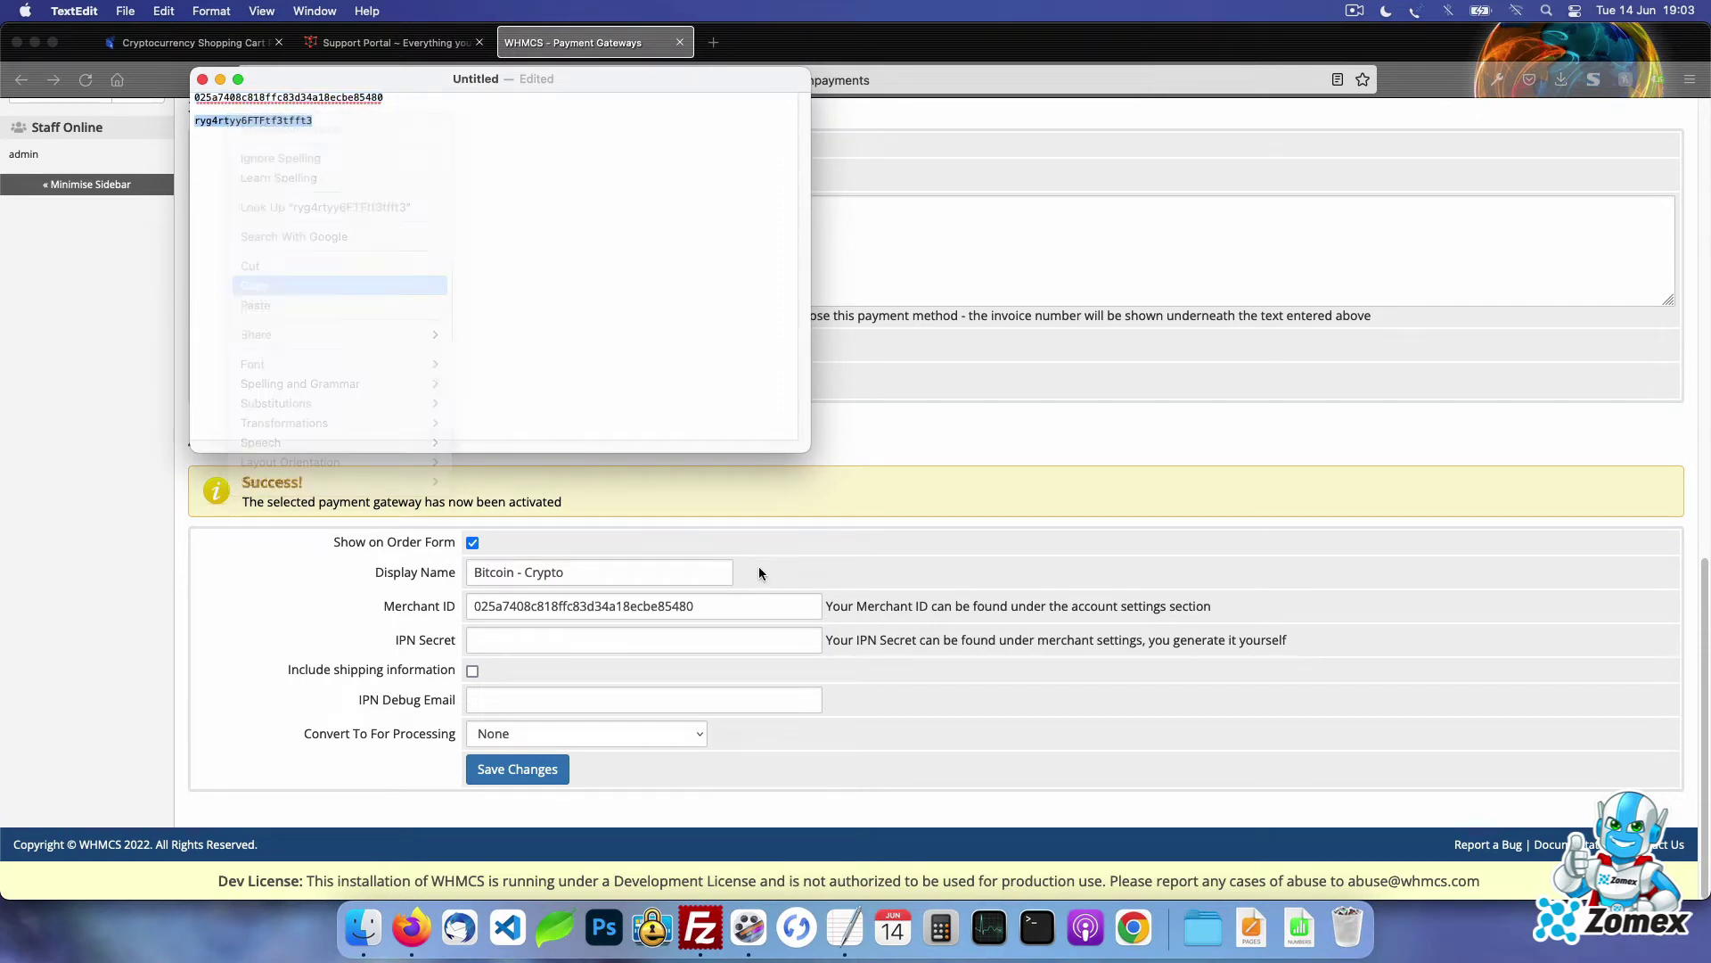
click(955, 659)
click(609, 641)
right_click(609, 641)
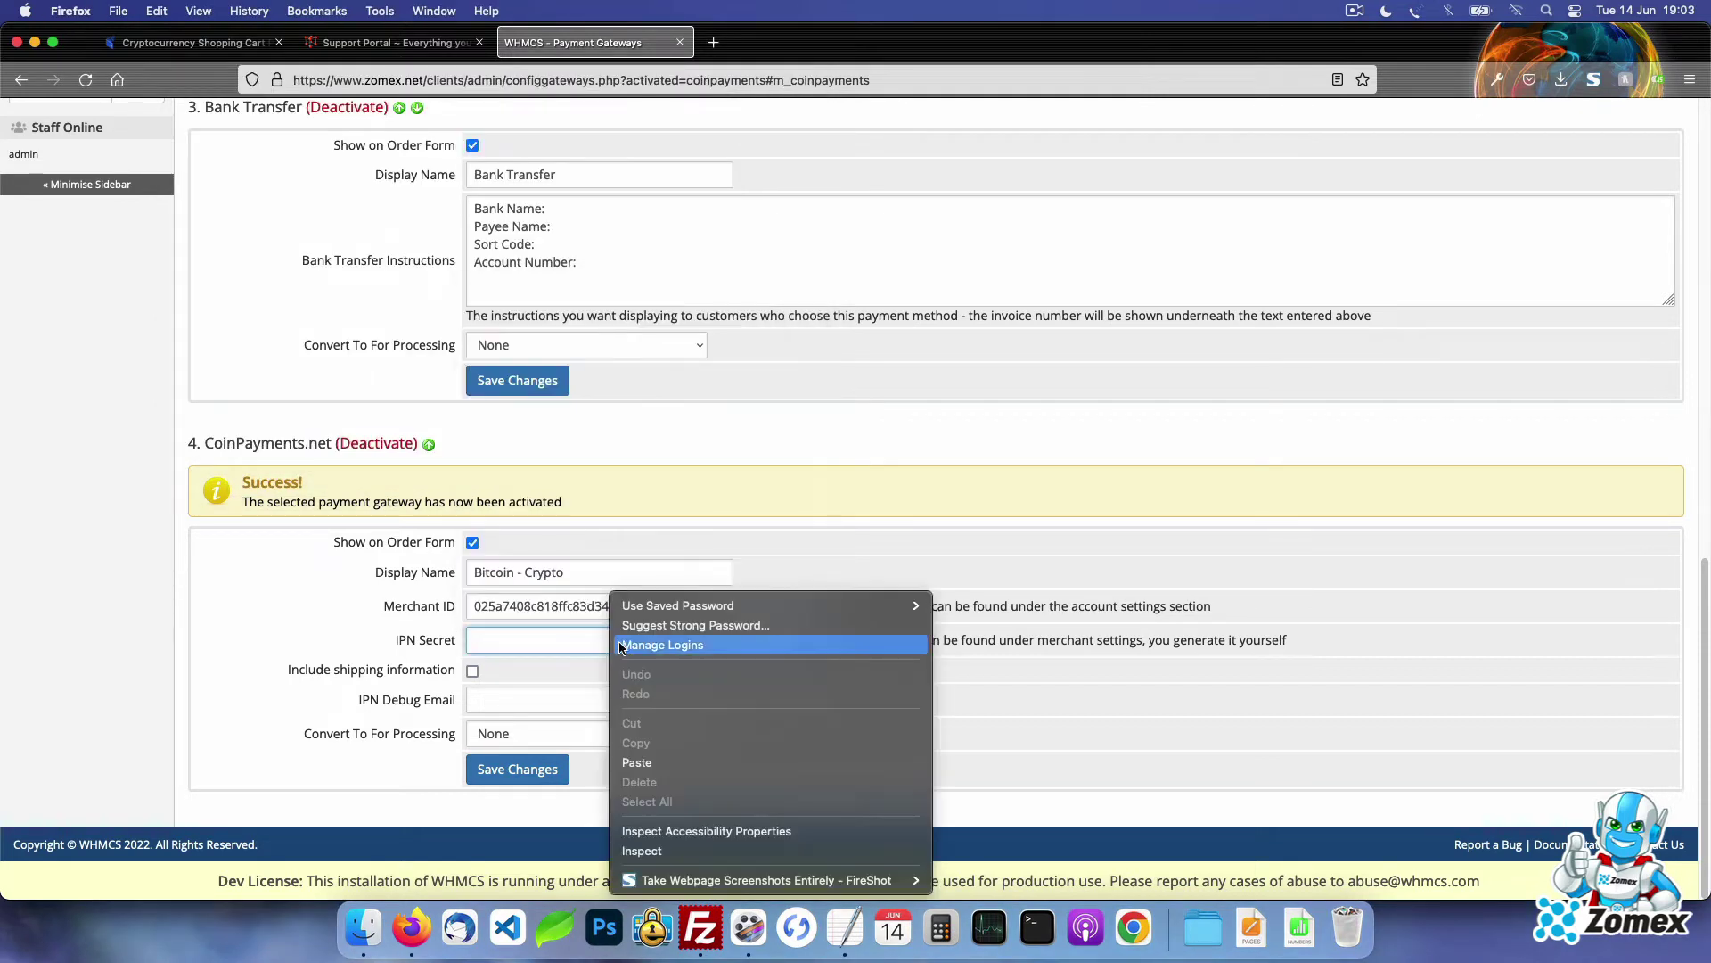
click(694, 760)
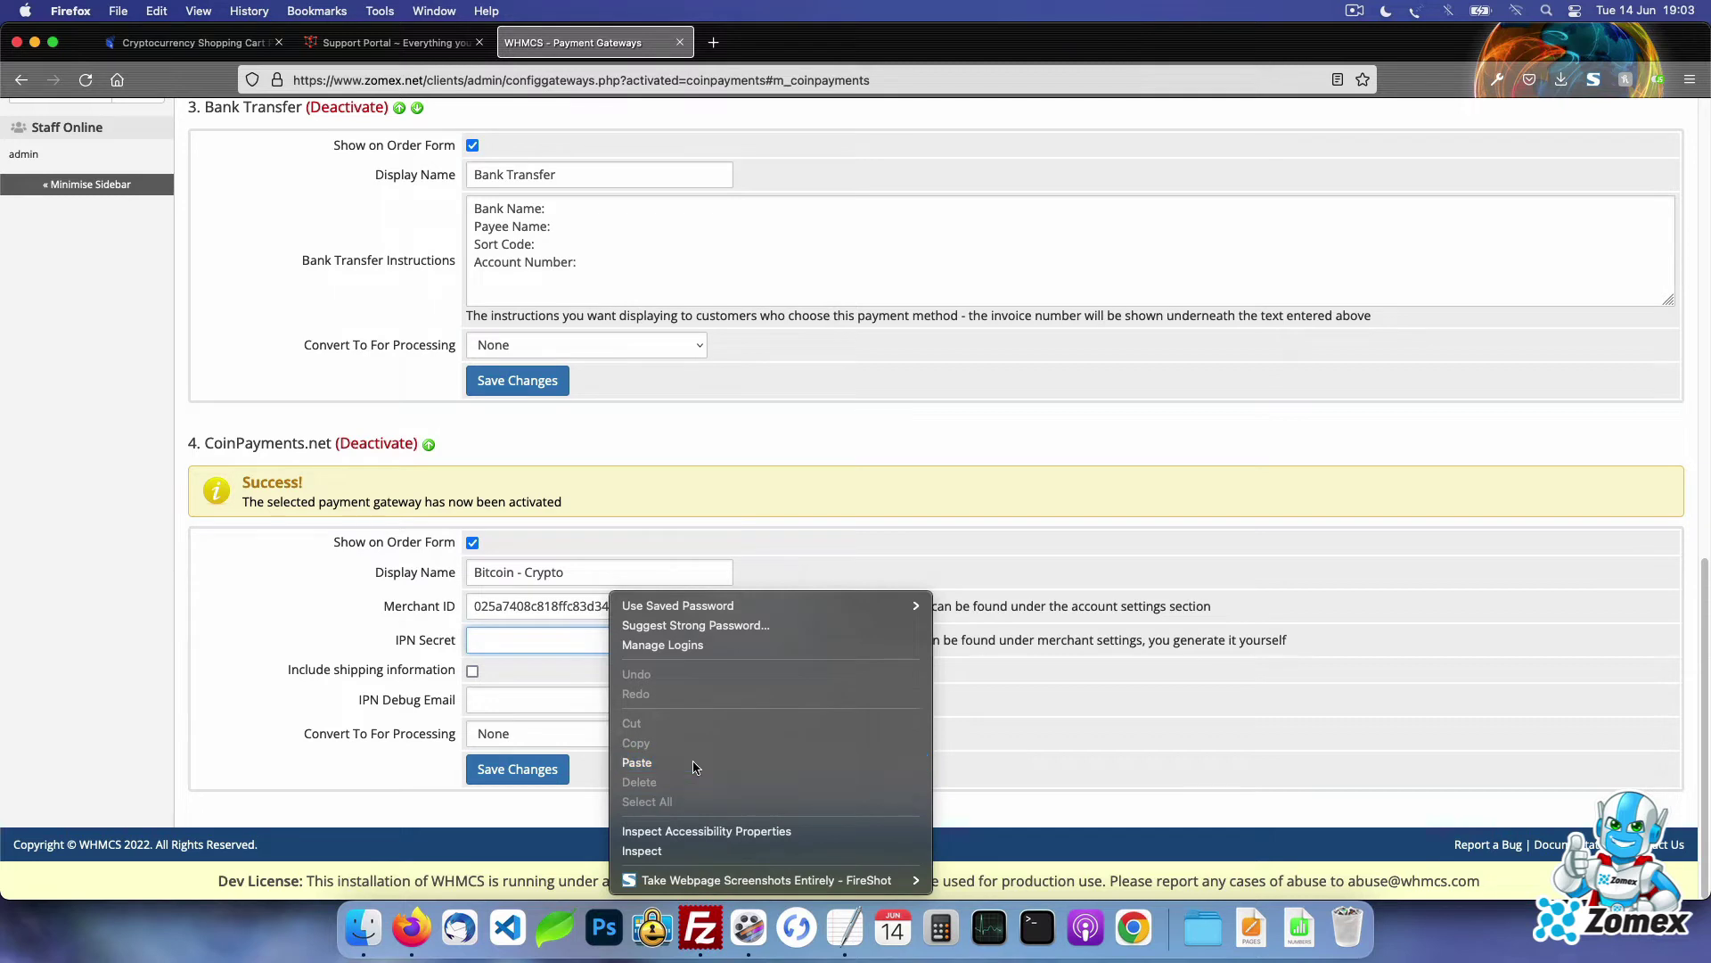
click(539, 772)
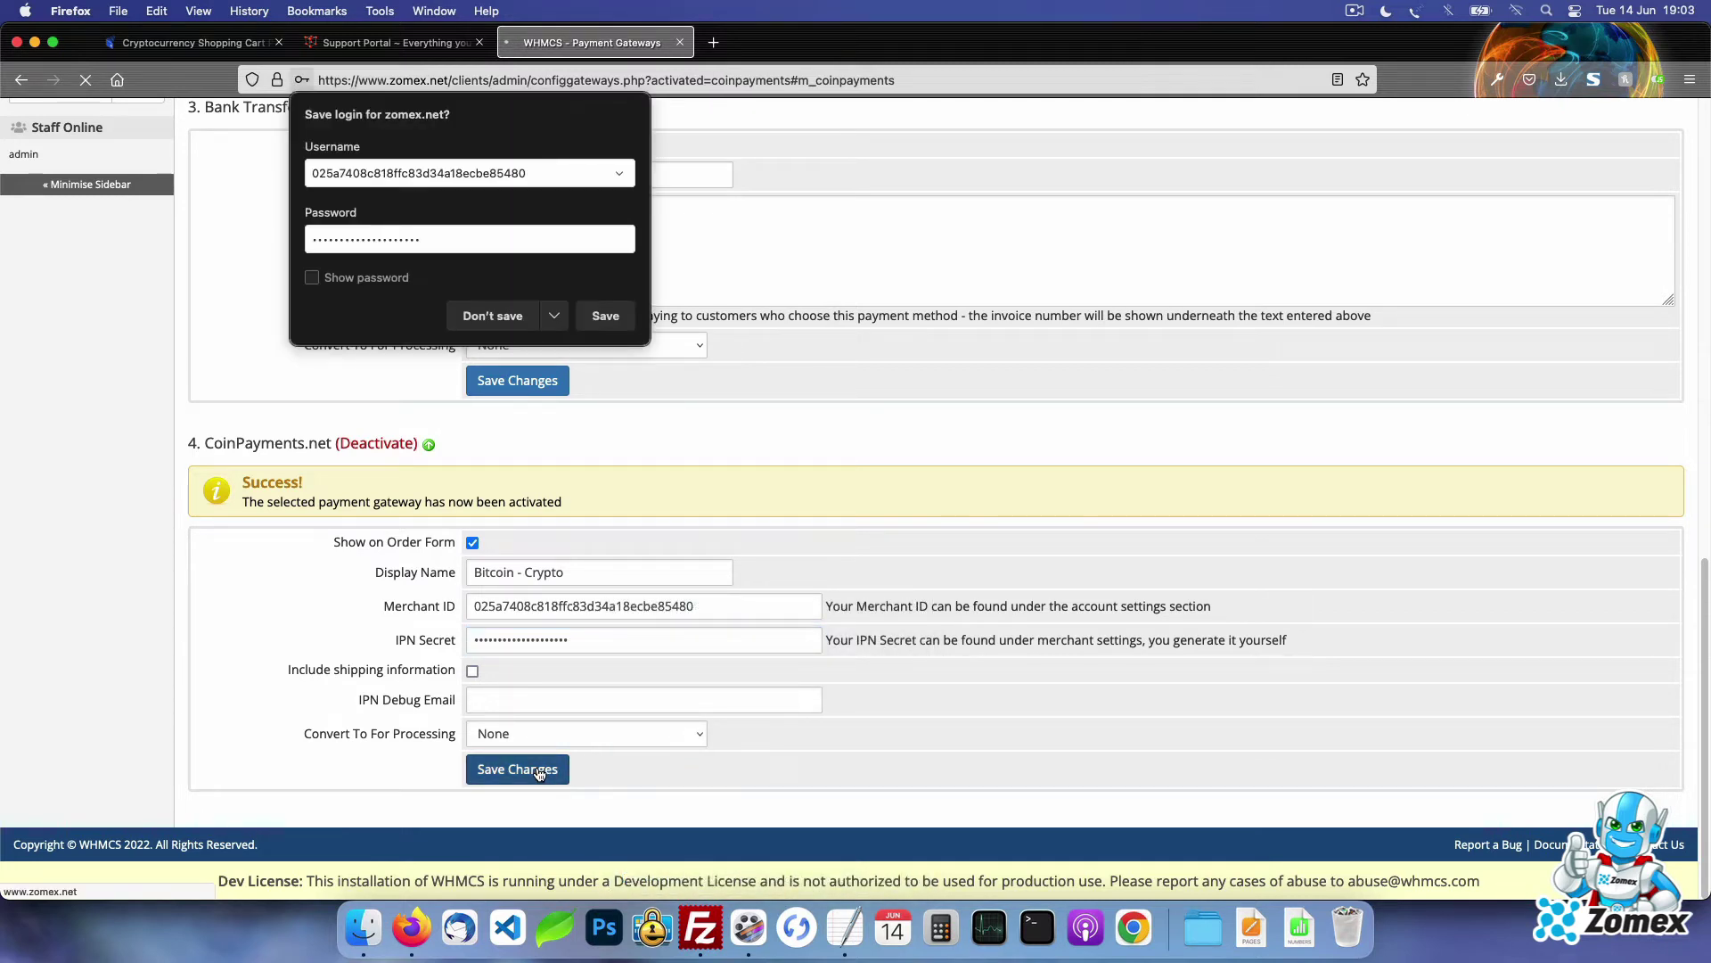
click(506, 318)
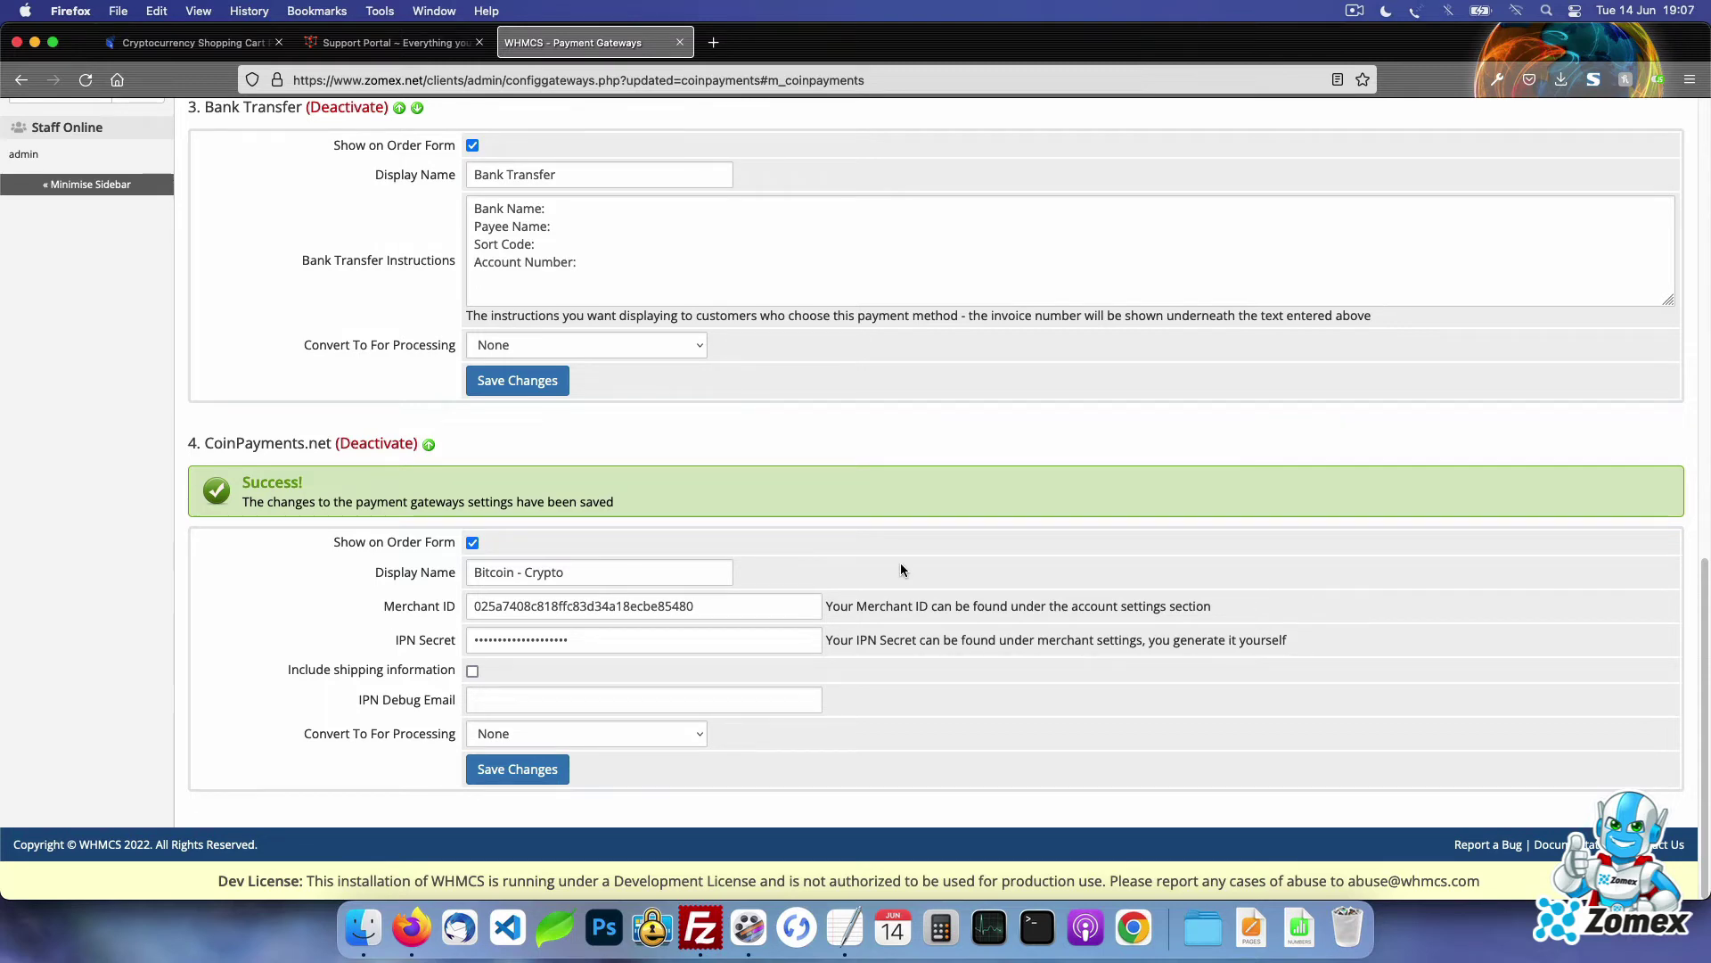
Open the existing client's profile from View/Search Clients and log in to the client area as owner.
scroll(900, 564, up, 15)
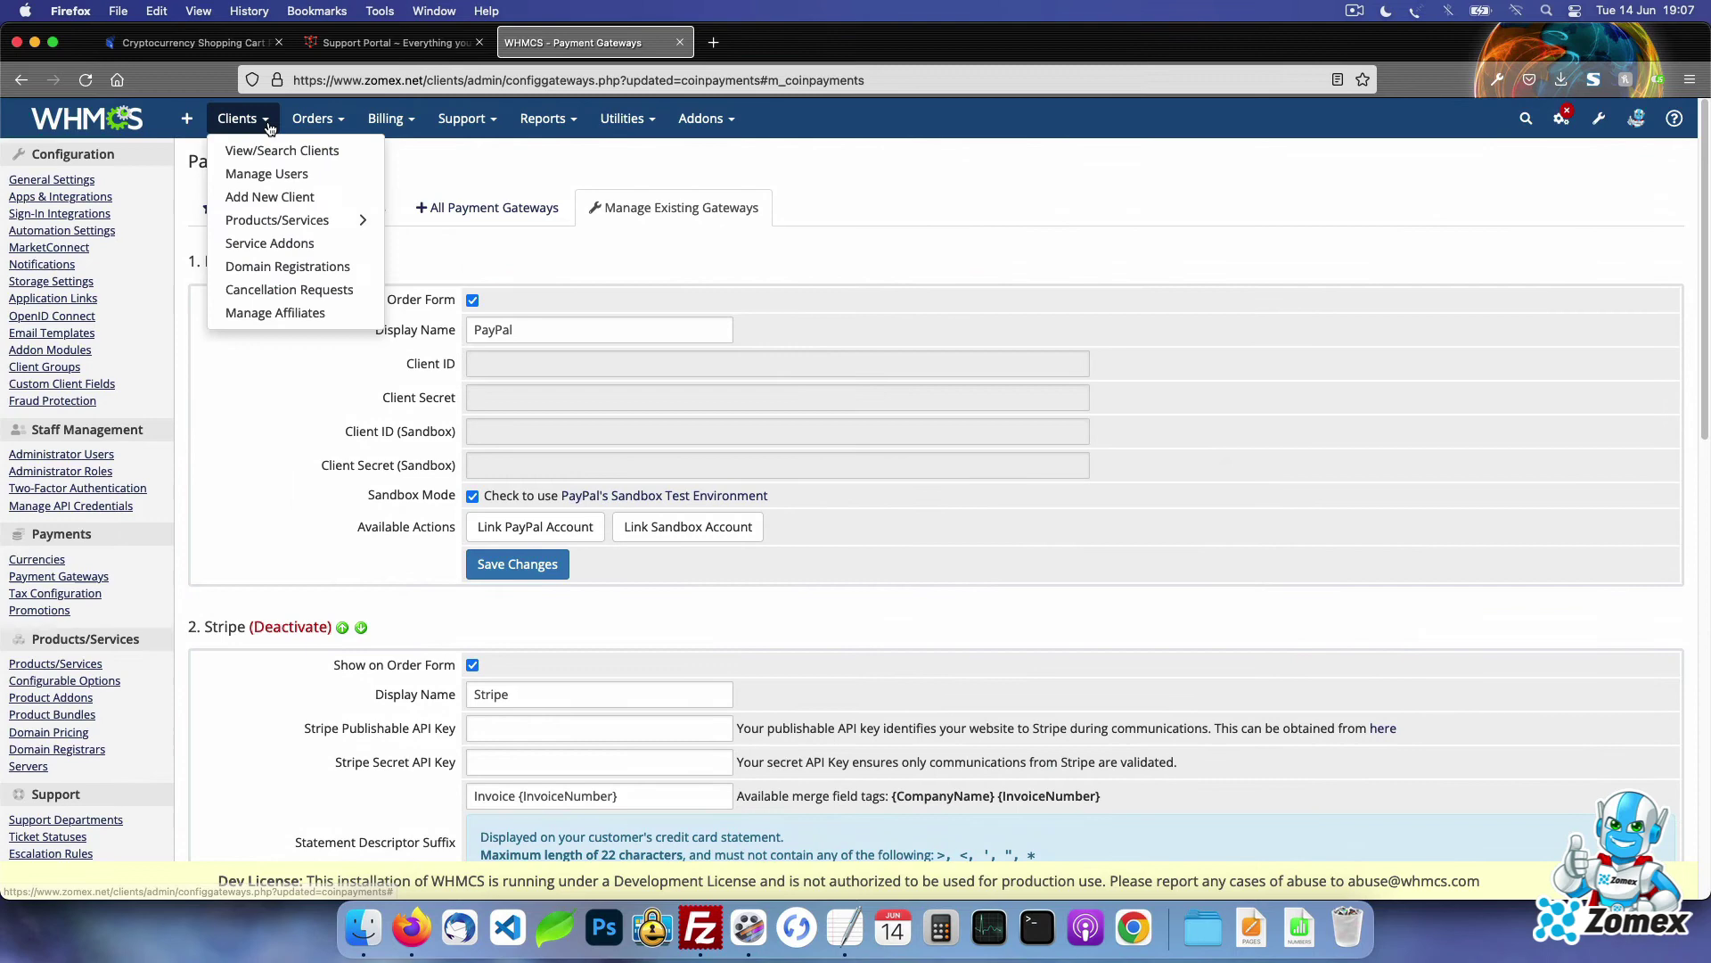
click(282, 150)
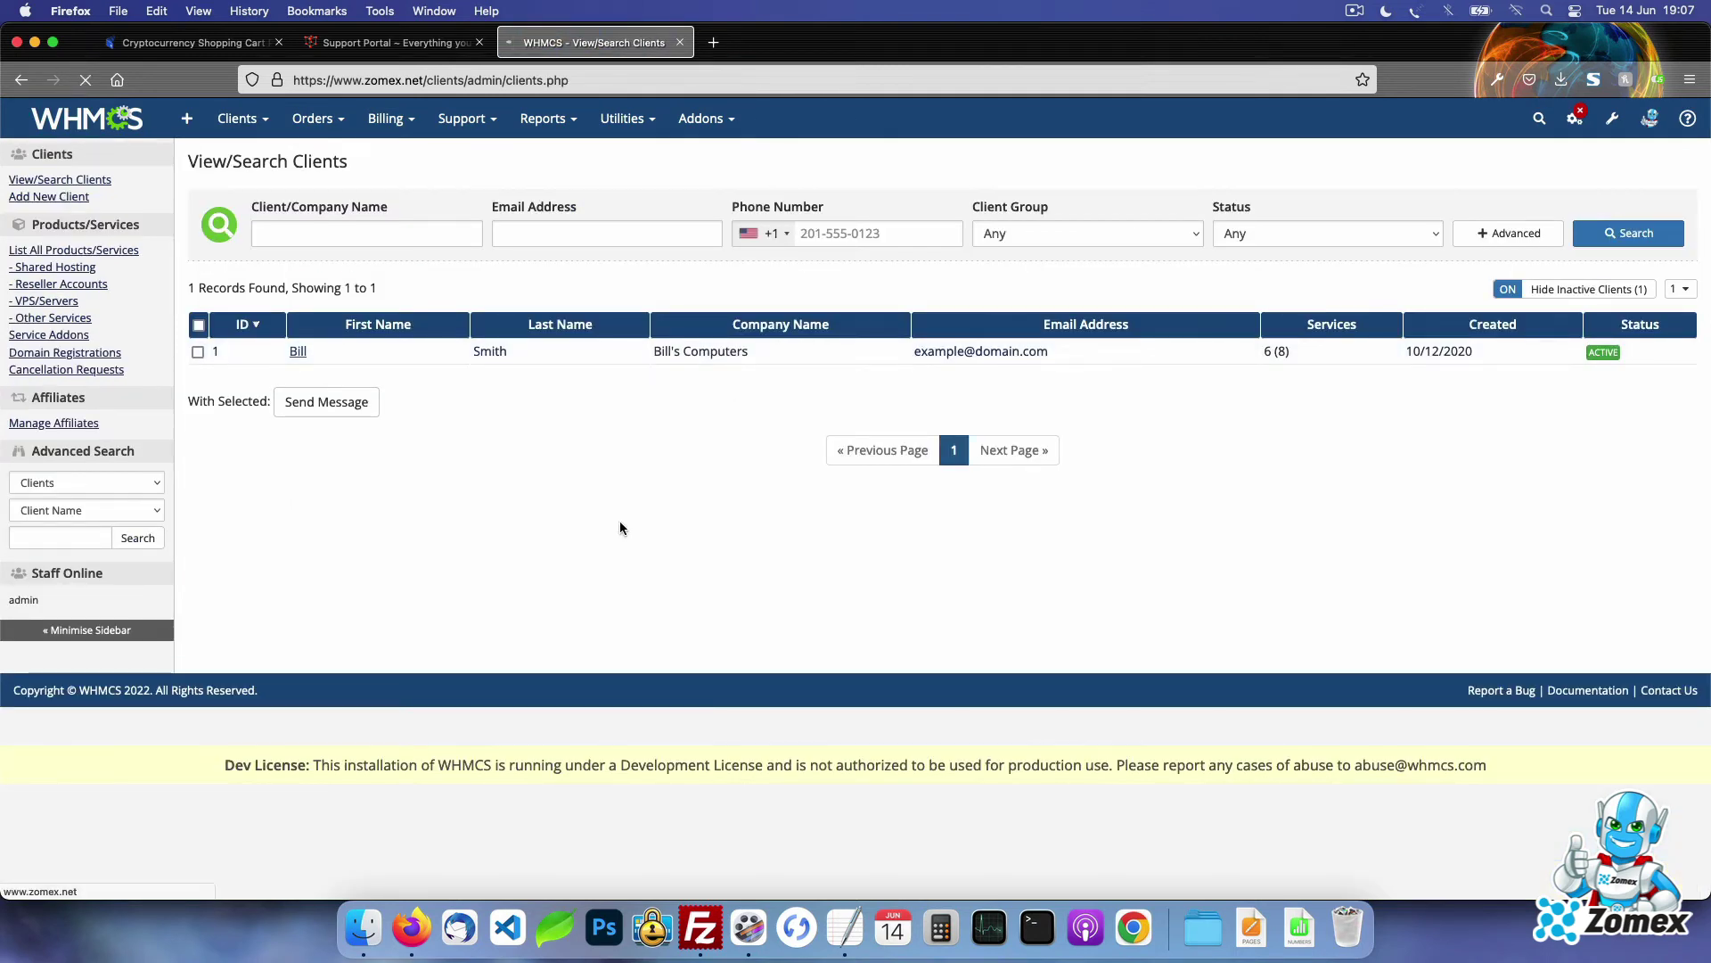
click(298, 351)
scroll(312, 584, down, 2)
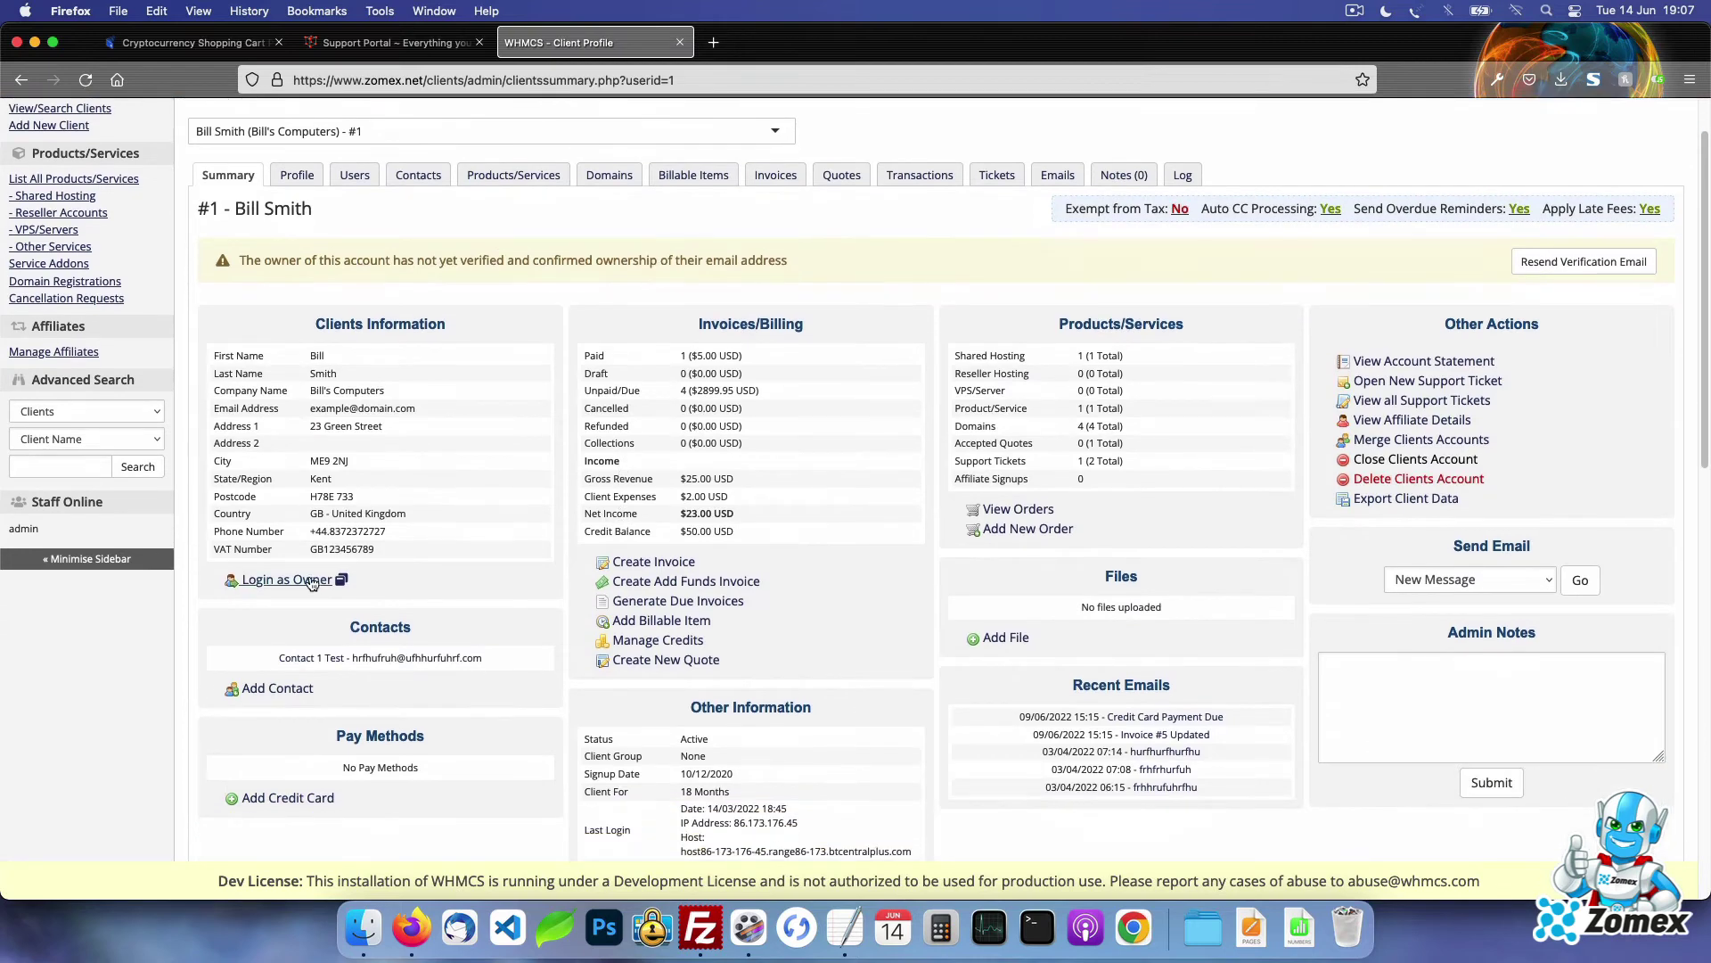
click(310, 582)
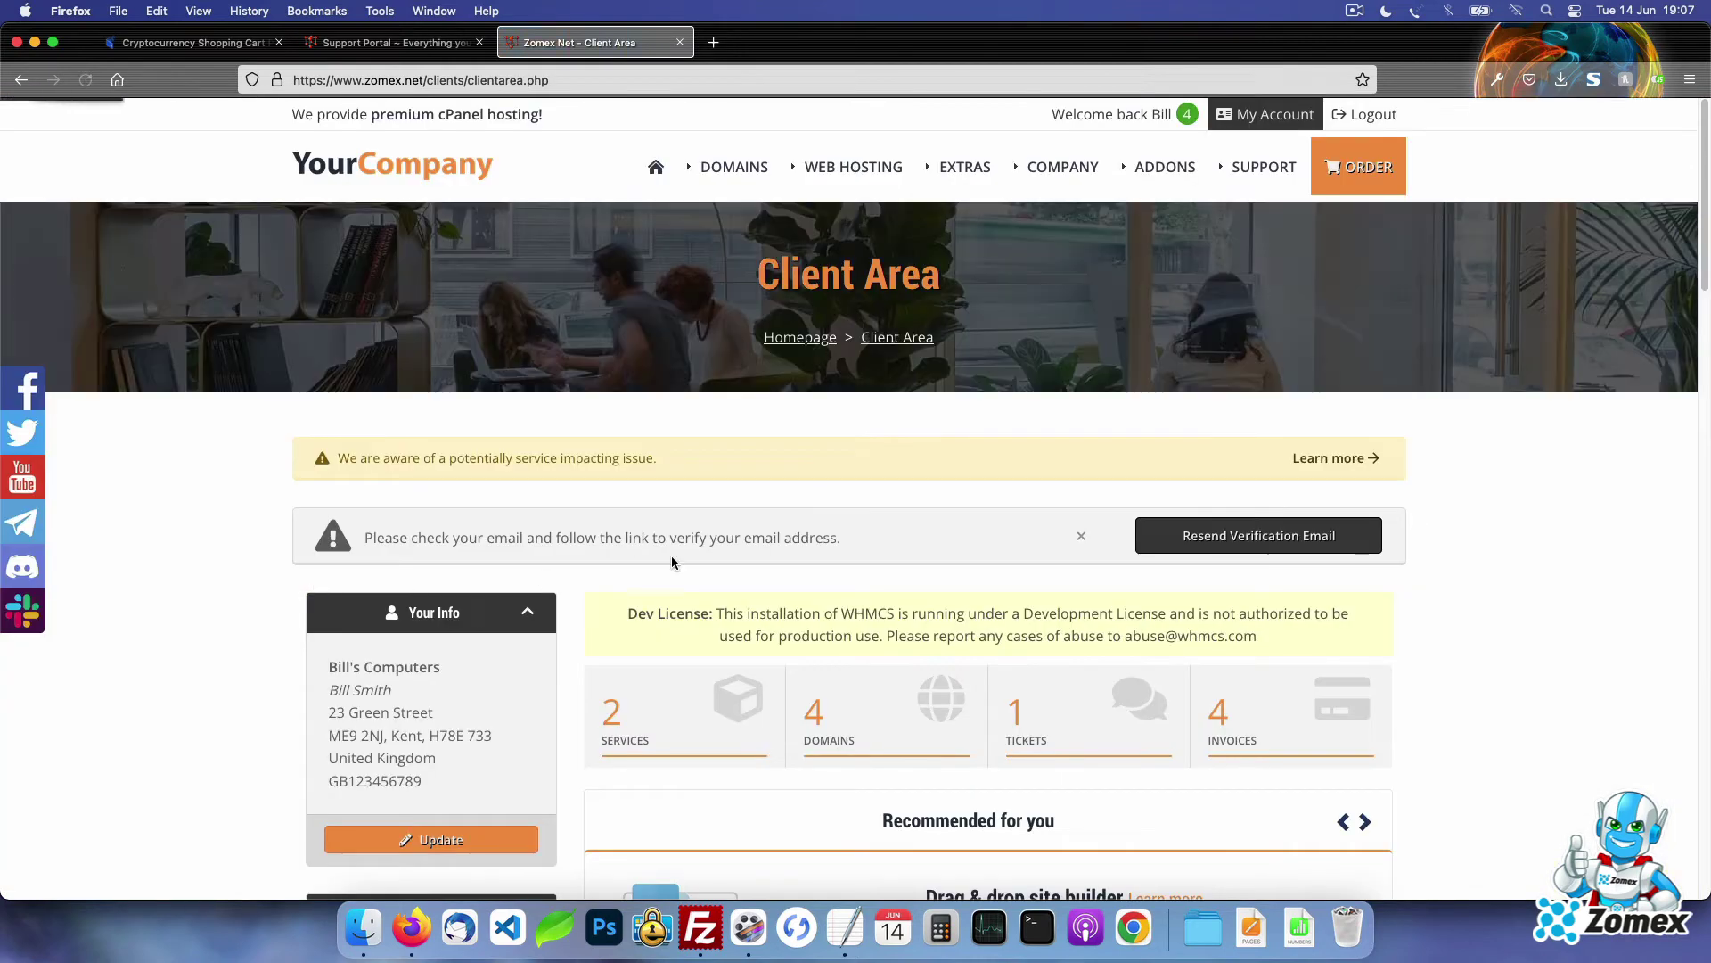
mouse_move(1270, 144)
mouse_move(1266, 114)
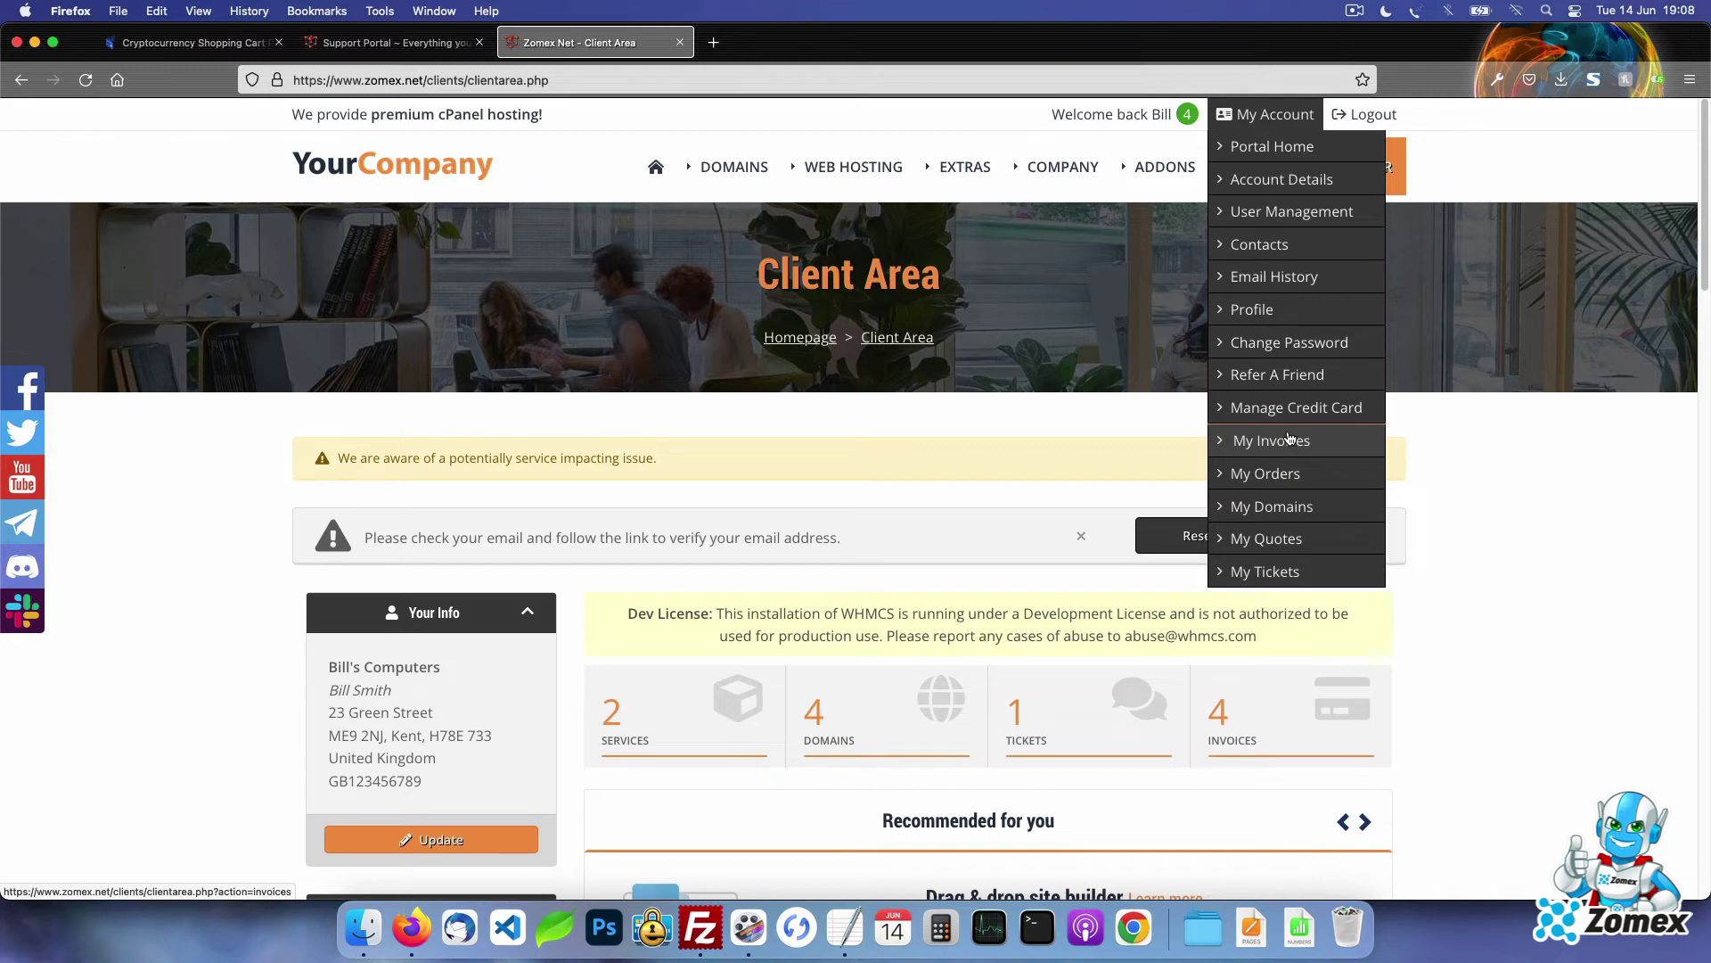
Open unpaid invoice #5 from My Invoices and set its payment method to Bitcoin - Crypto.
click(1289, 438)
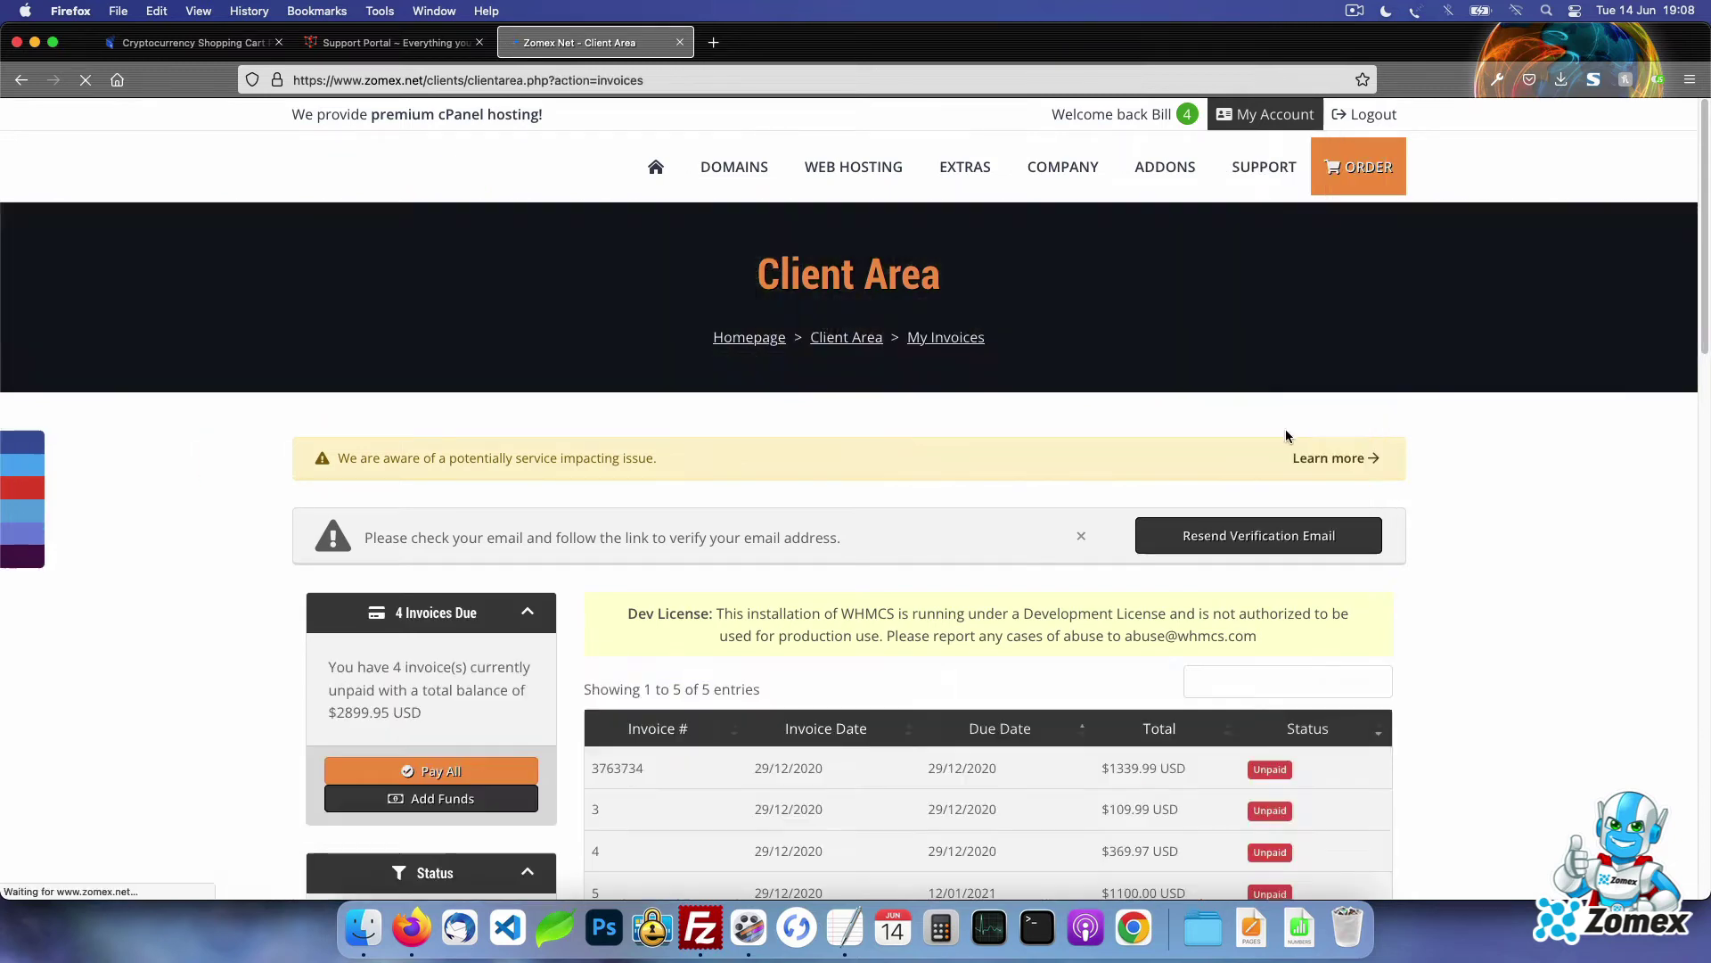
drag(1698, 207, 1676, 352)
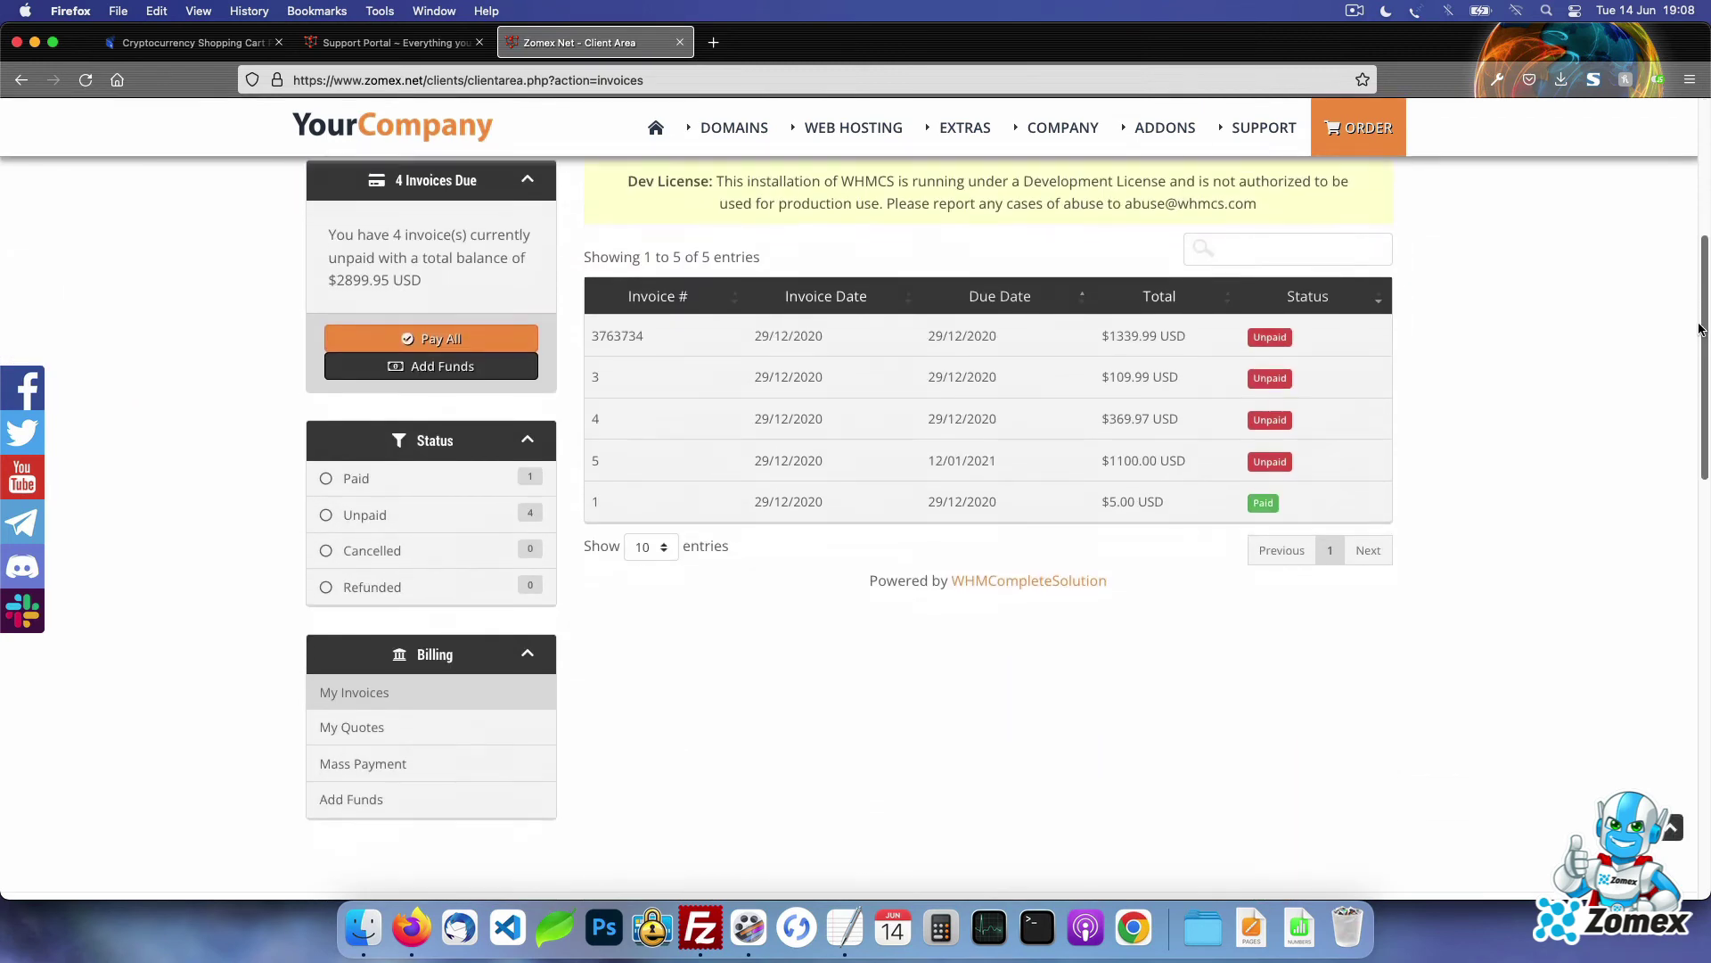
click(1007, 462)
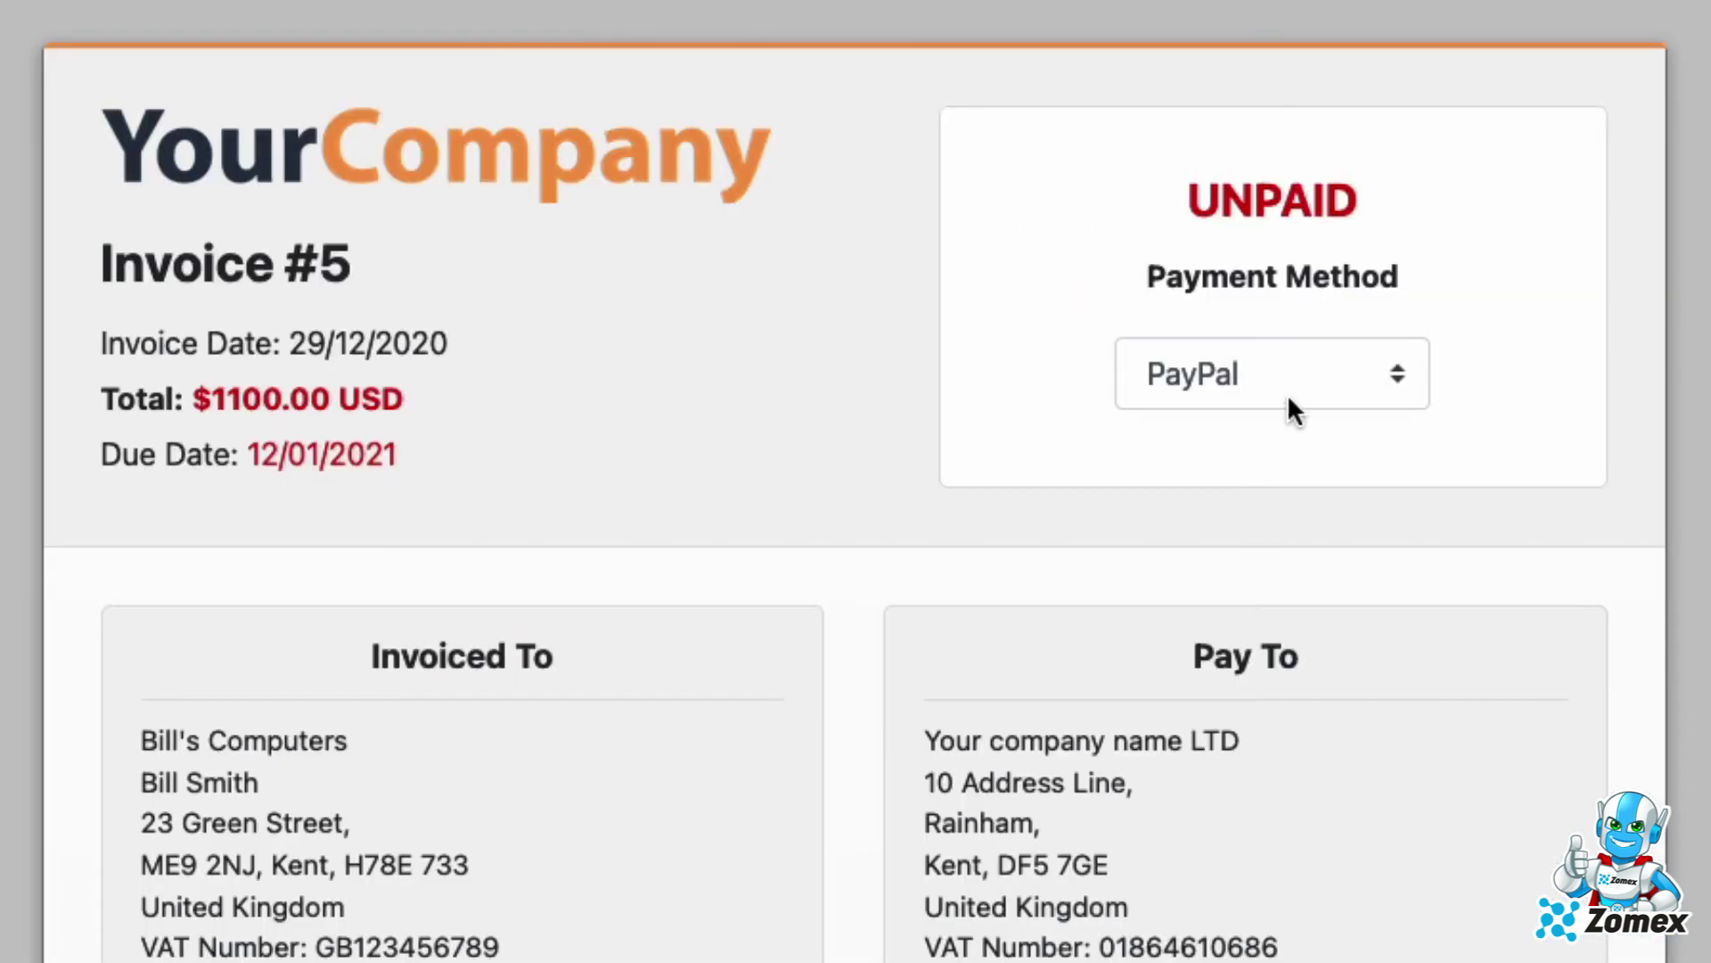
click(1291, 393)
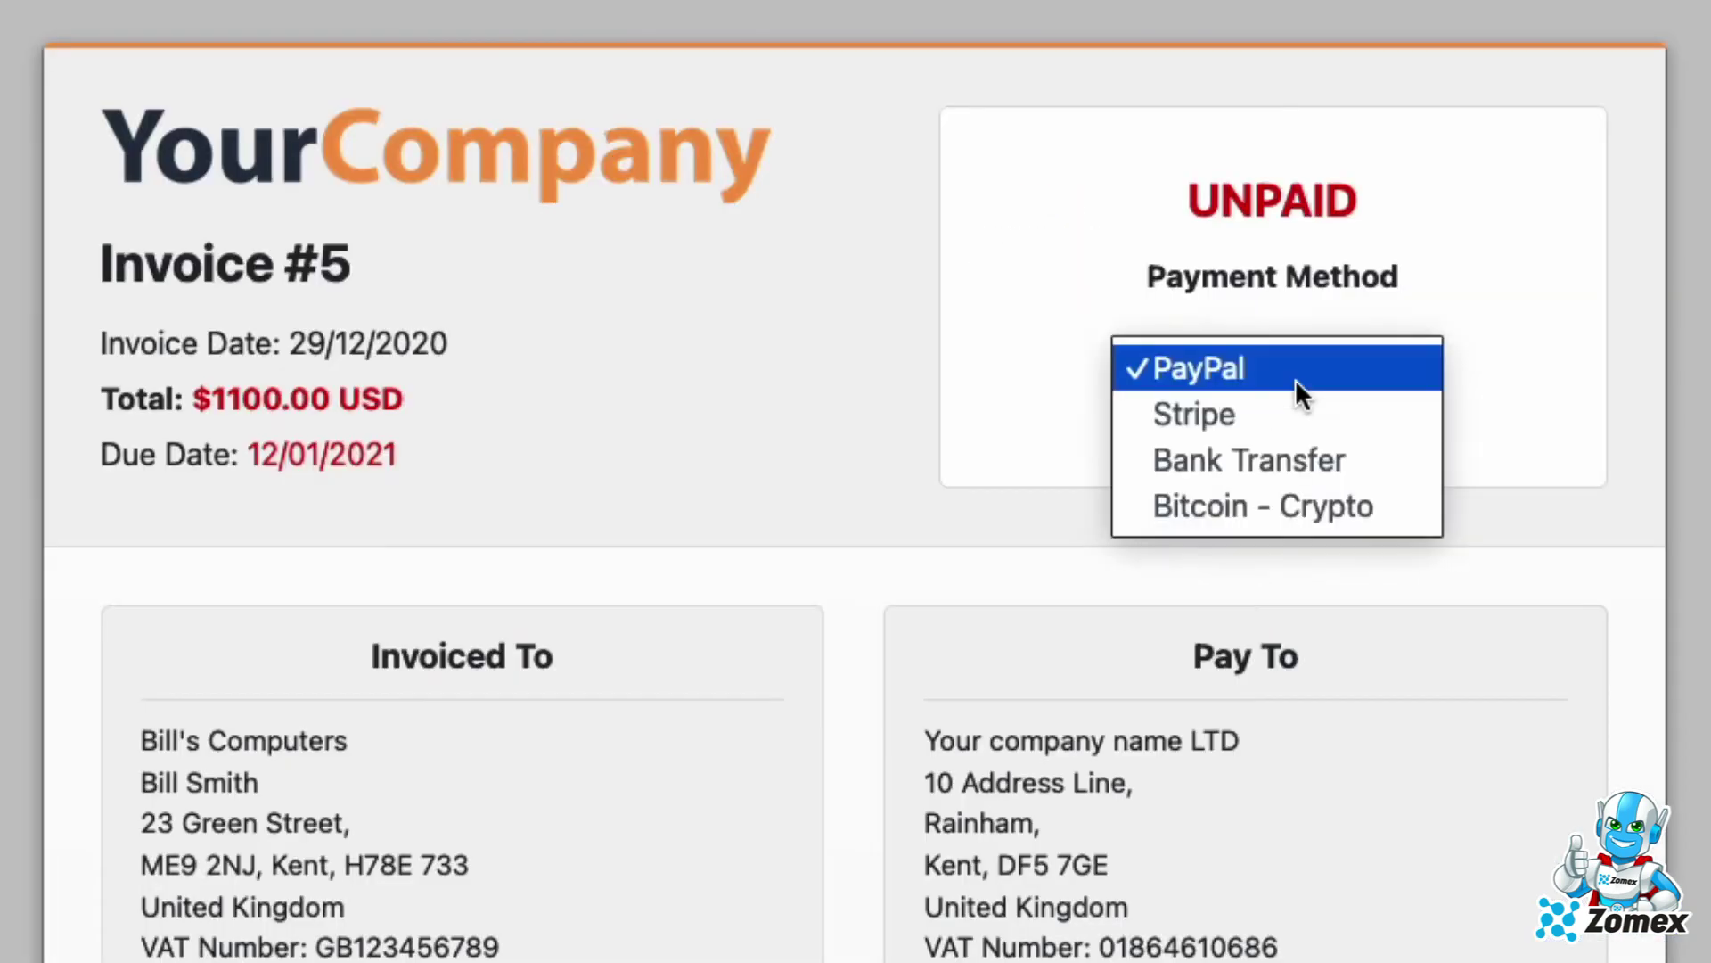
click(1282, 512)
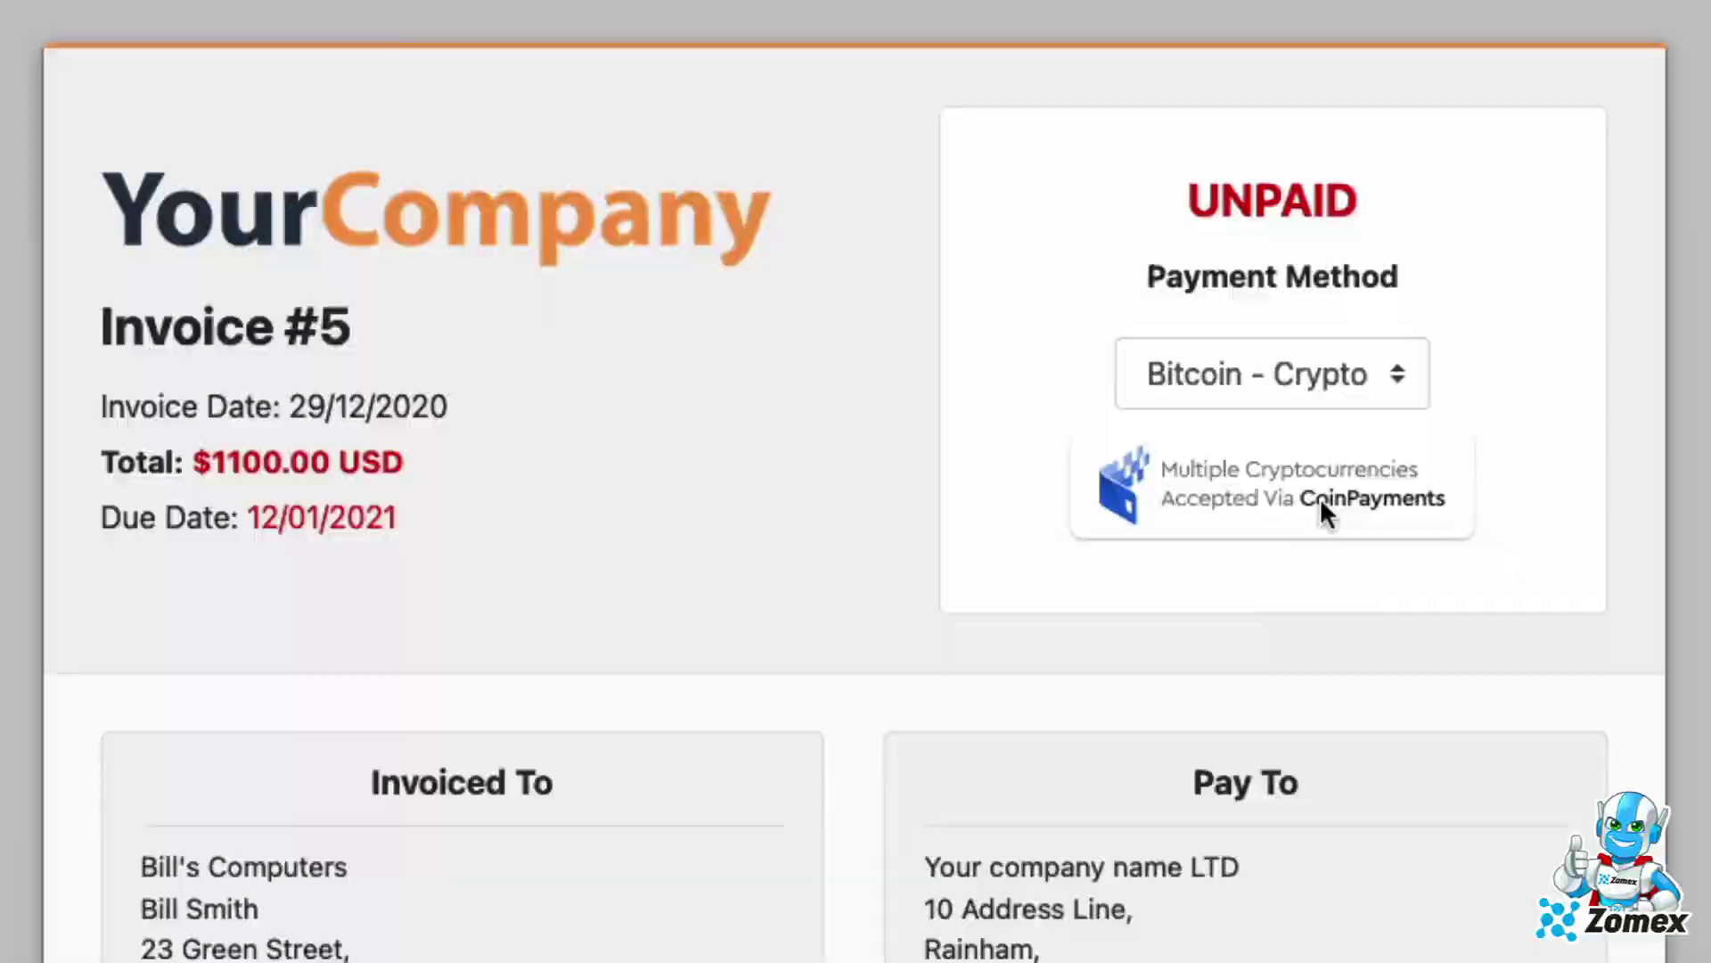
Pay invoice #5 through CoinPayments with Bitcoin as the coin and complete the checkout.
click(1322, 508)
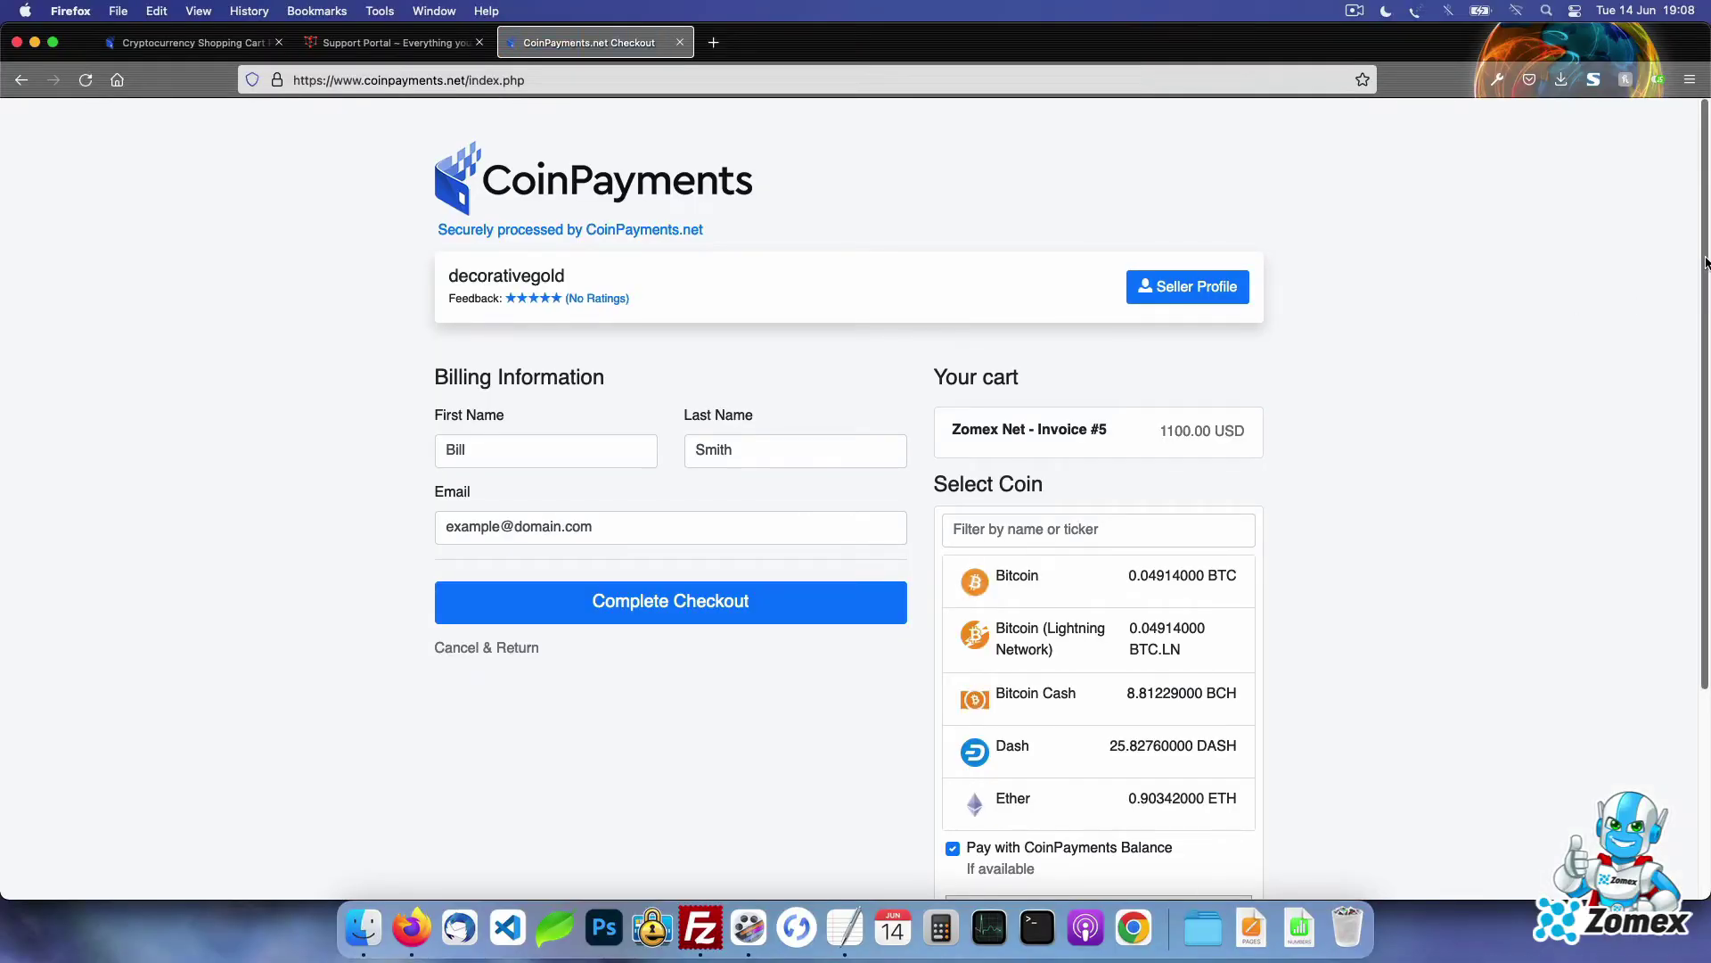
scroll(1706, 261, down, 3)
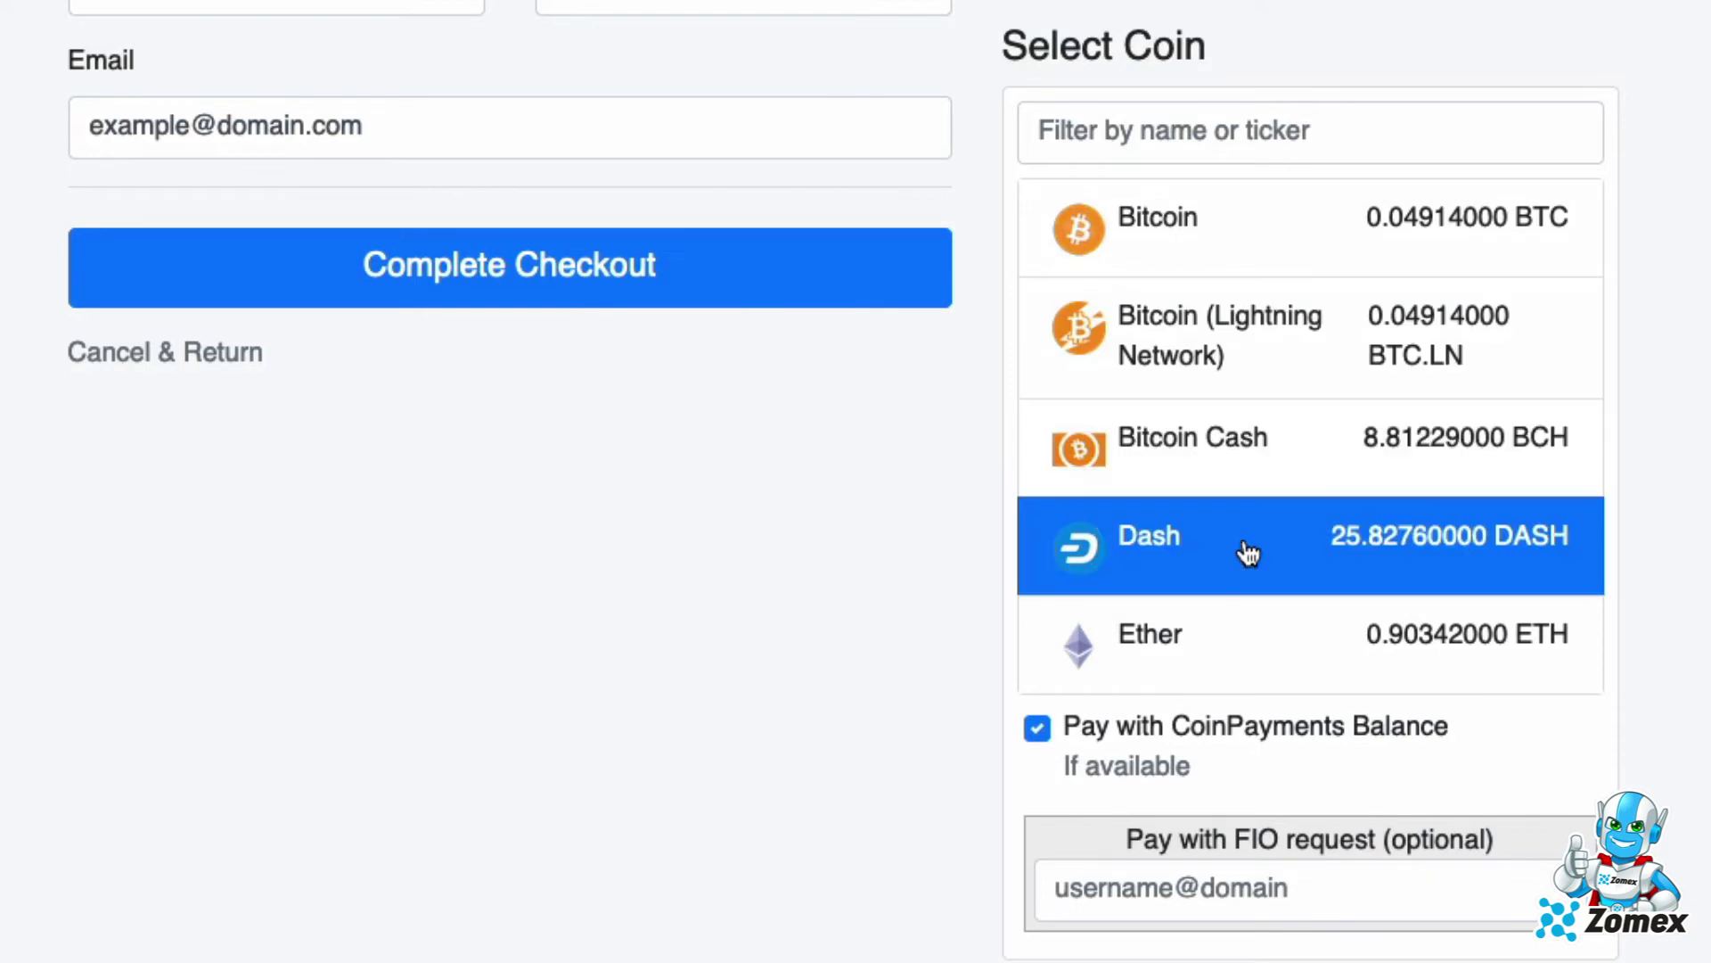
click(1235, 214)
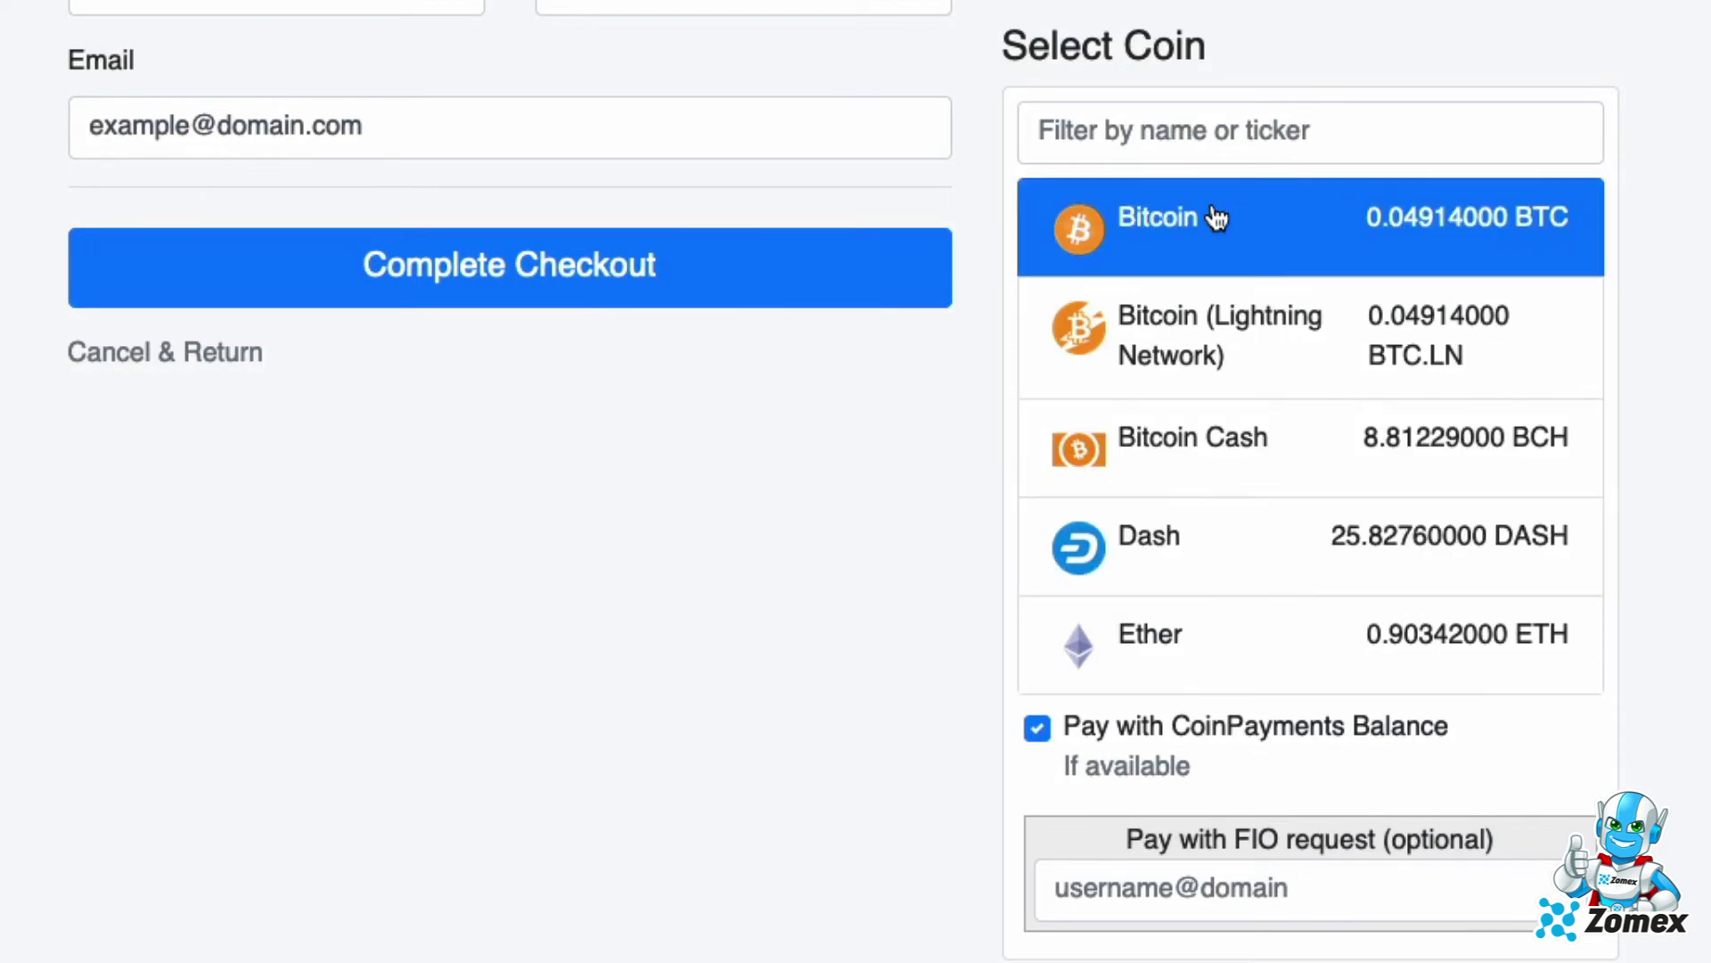
click(601, 285)
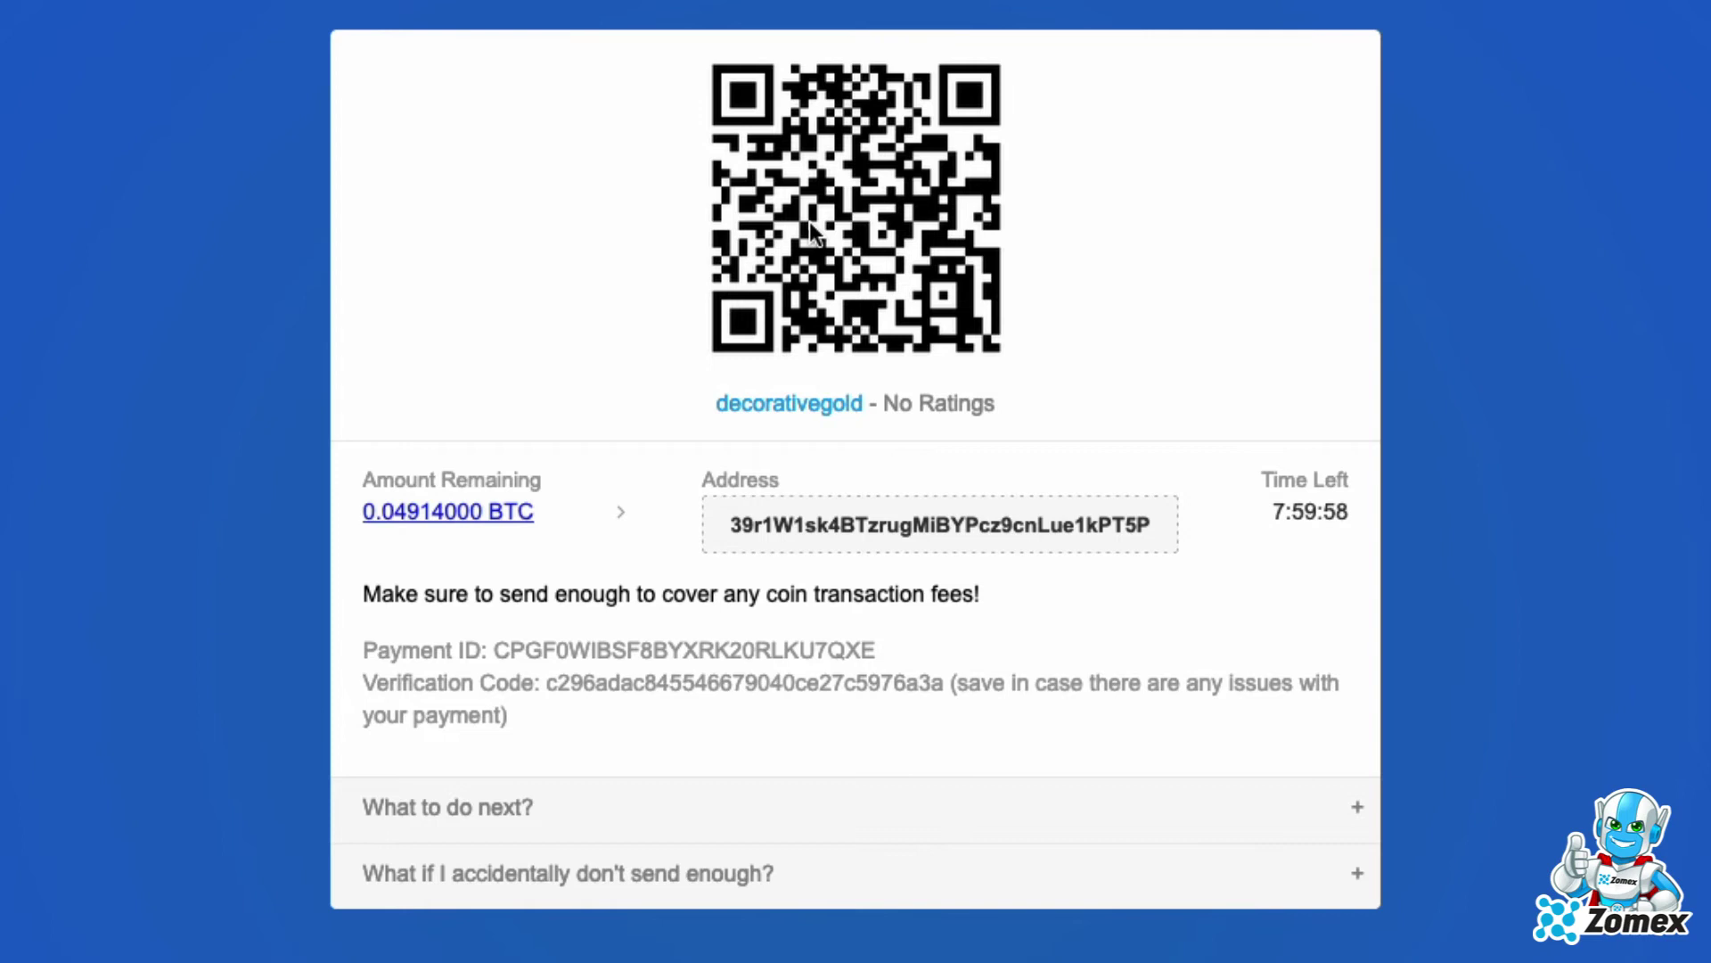
double_click(863, 517)
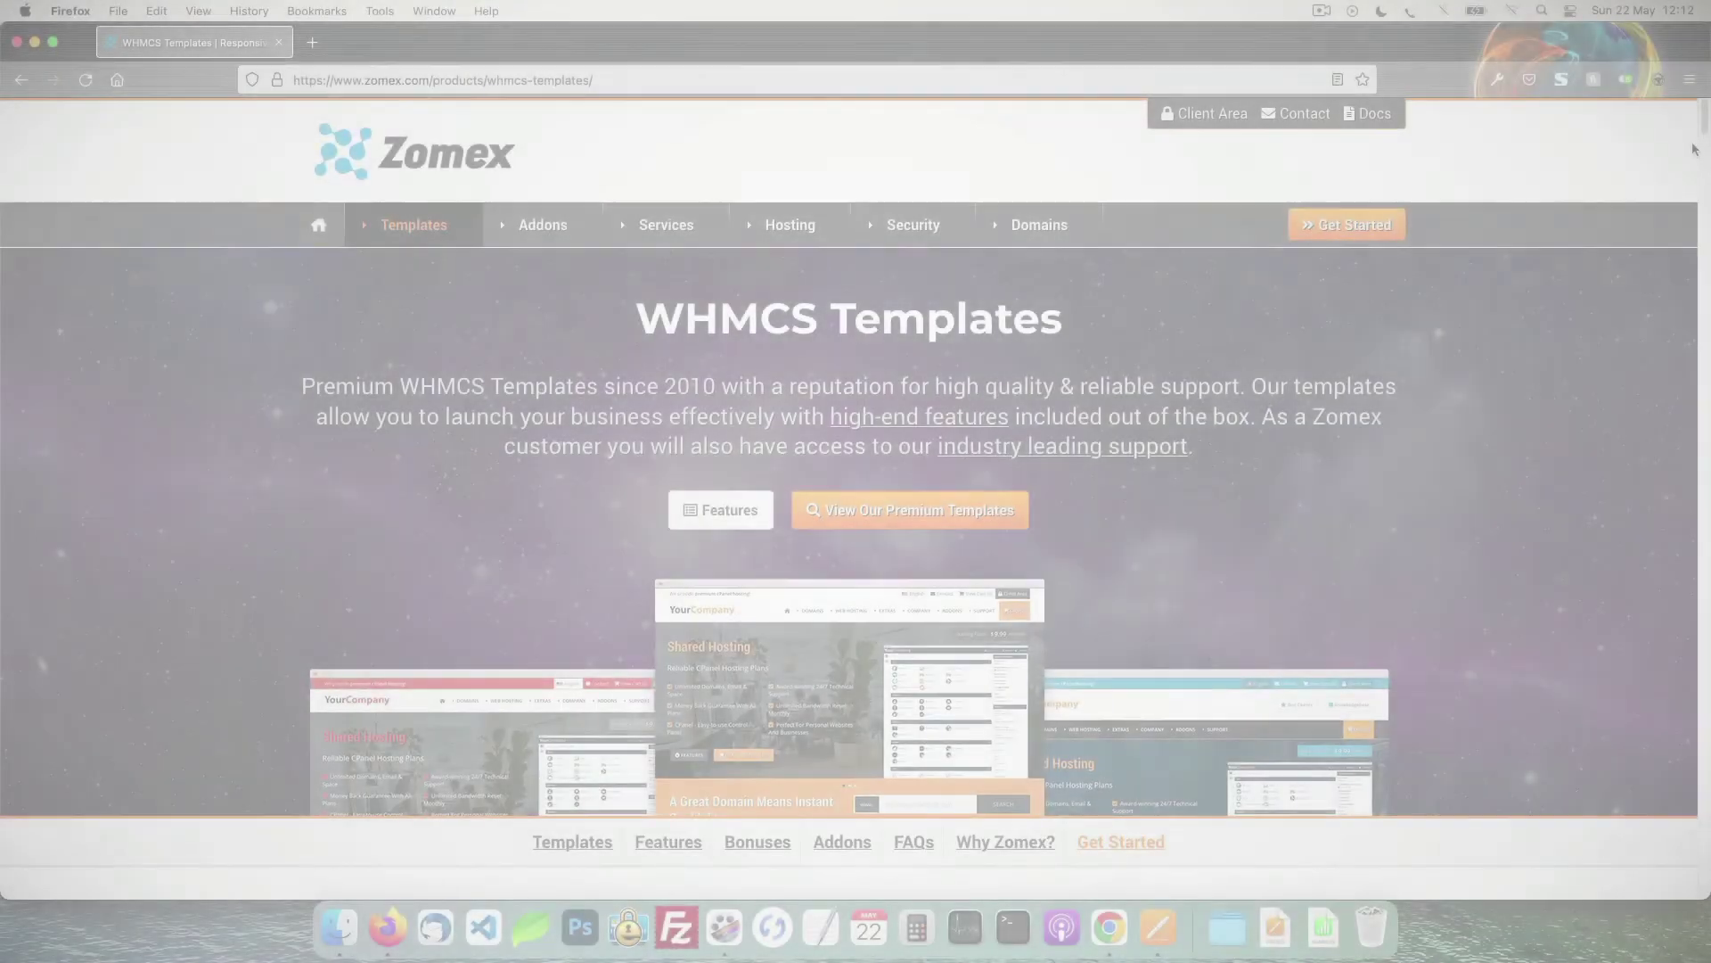
Launch the Prosper template's live demo from the Zomex page and preview it in tablet view.
scroll(1704, 146, down, 5)
scroll(1705, 146, down, 10)
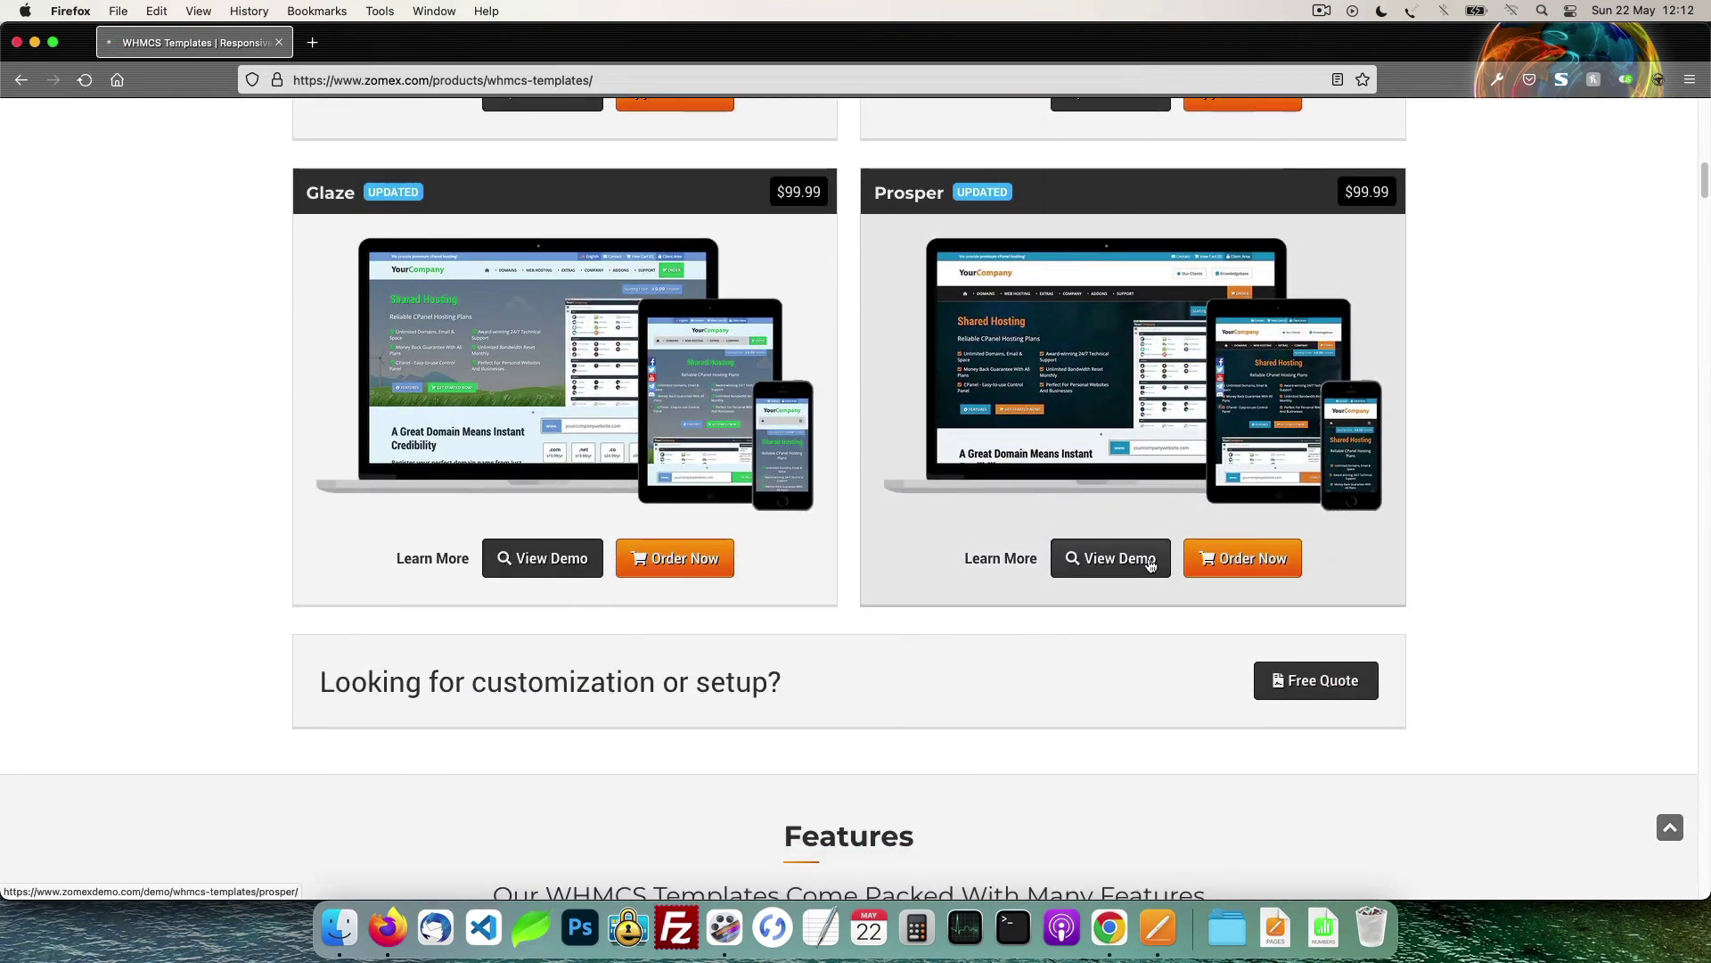
click(1147, 559)
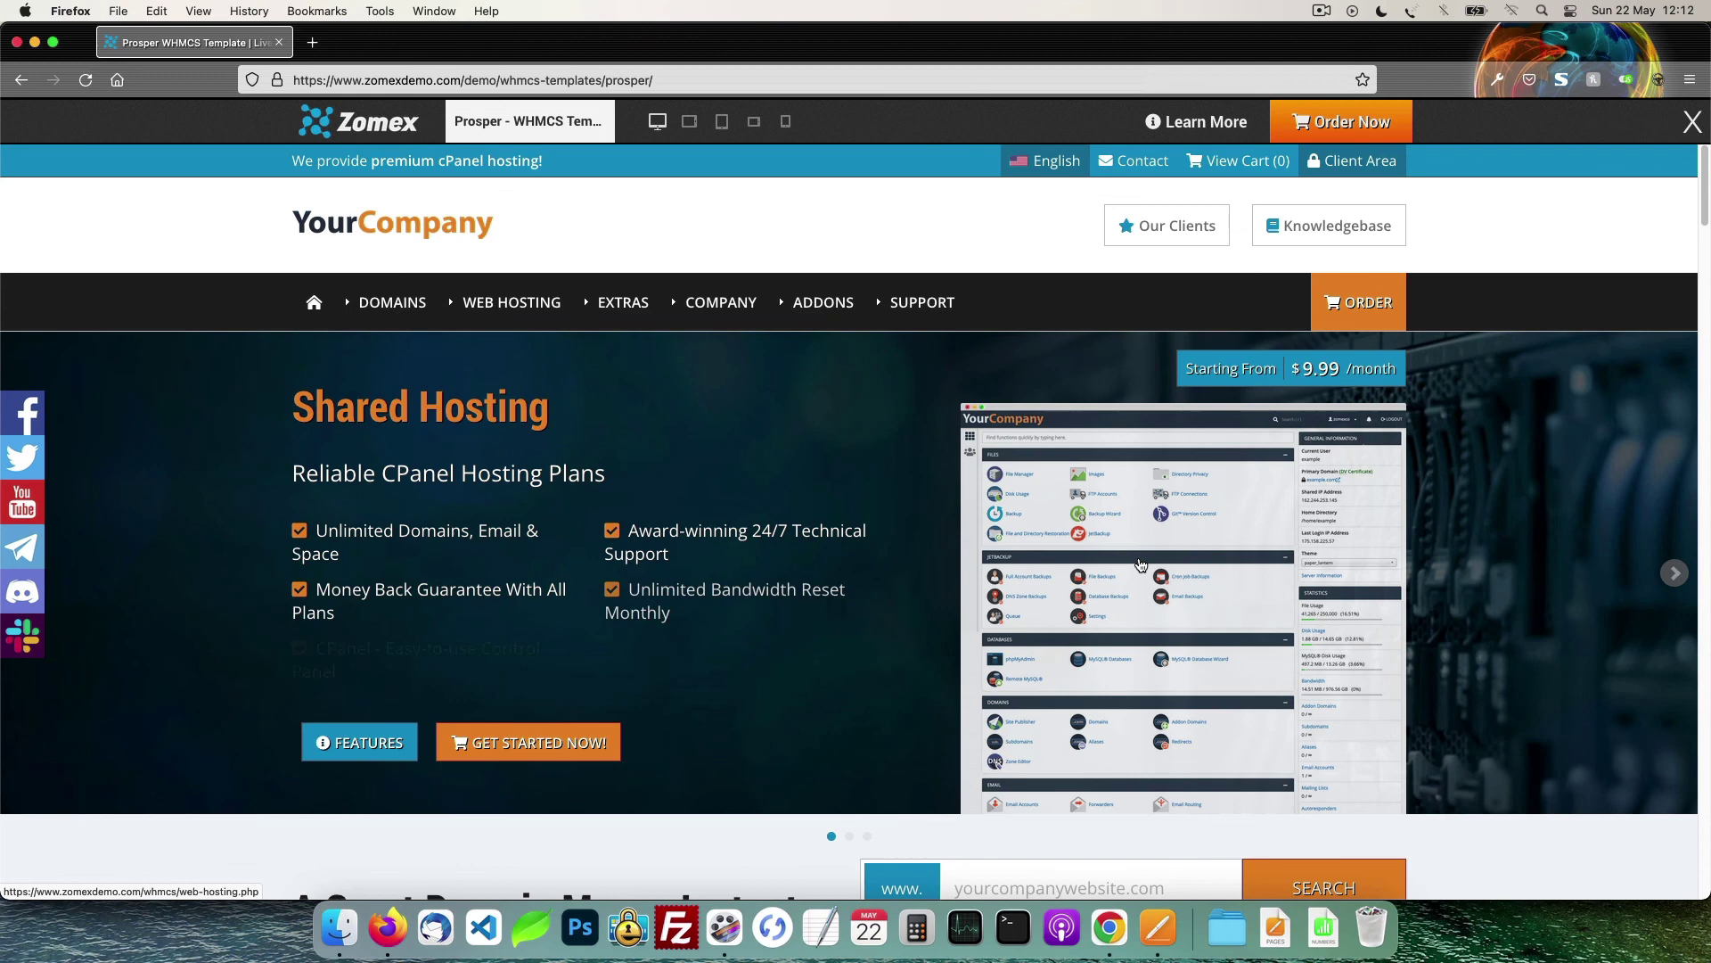
click(720, 125)
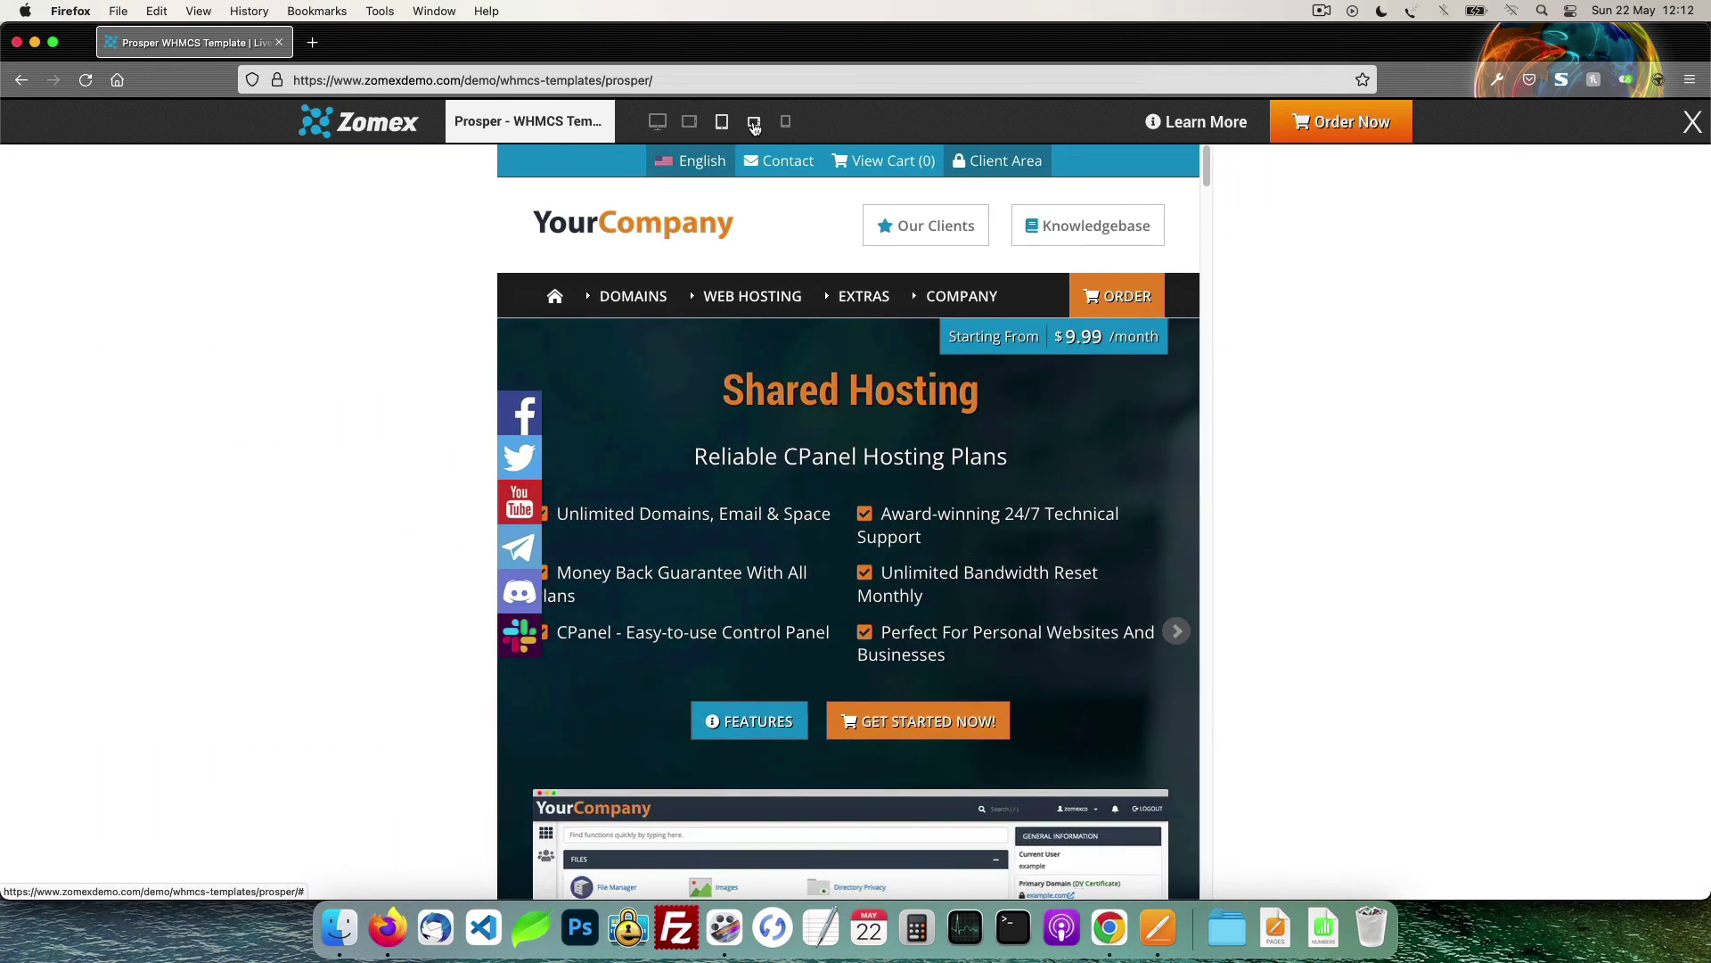